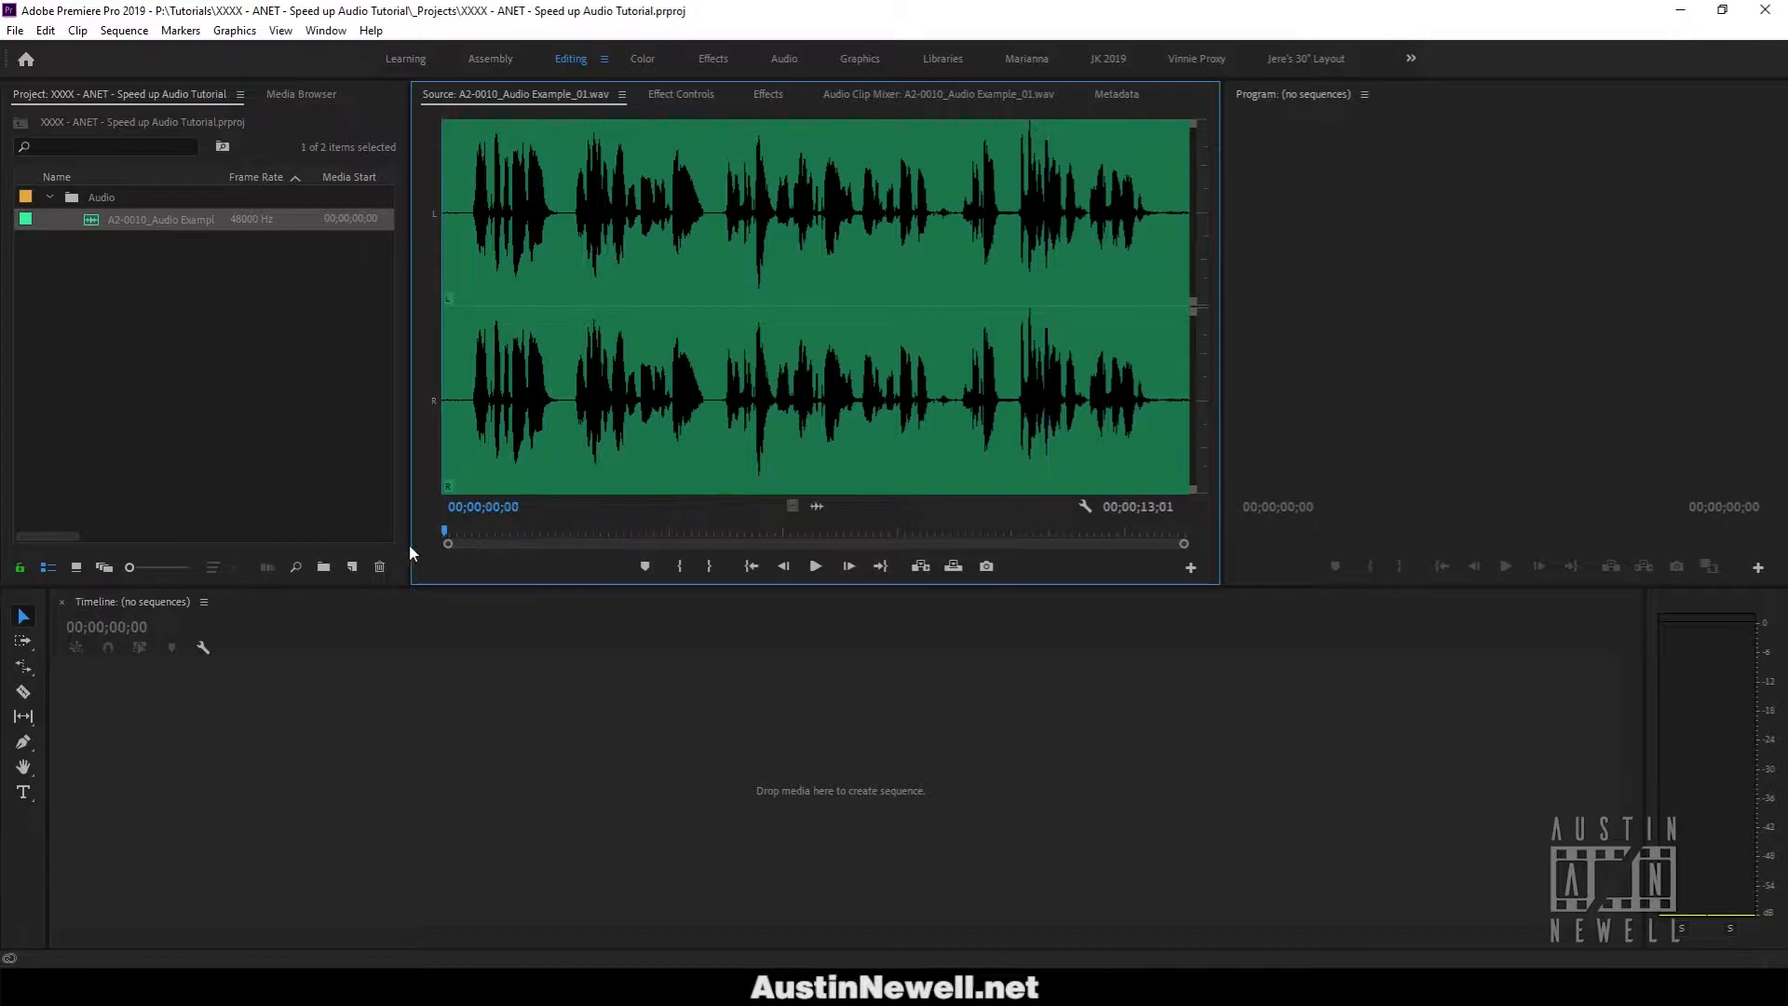
Preview the voice-over in the source monitor, playing it and scrubbing to its end.
{"action": "key", "text": "space"}
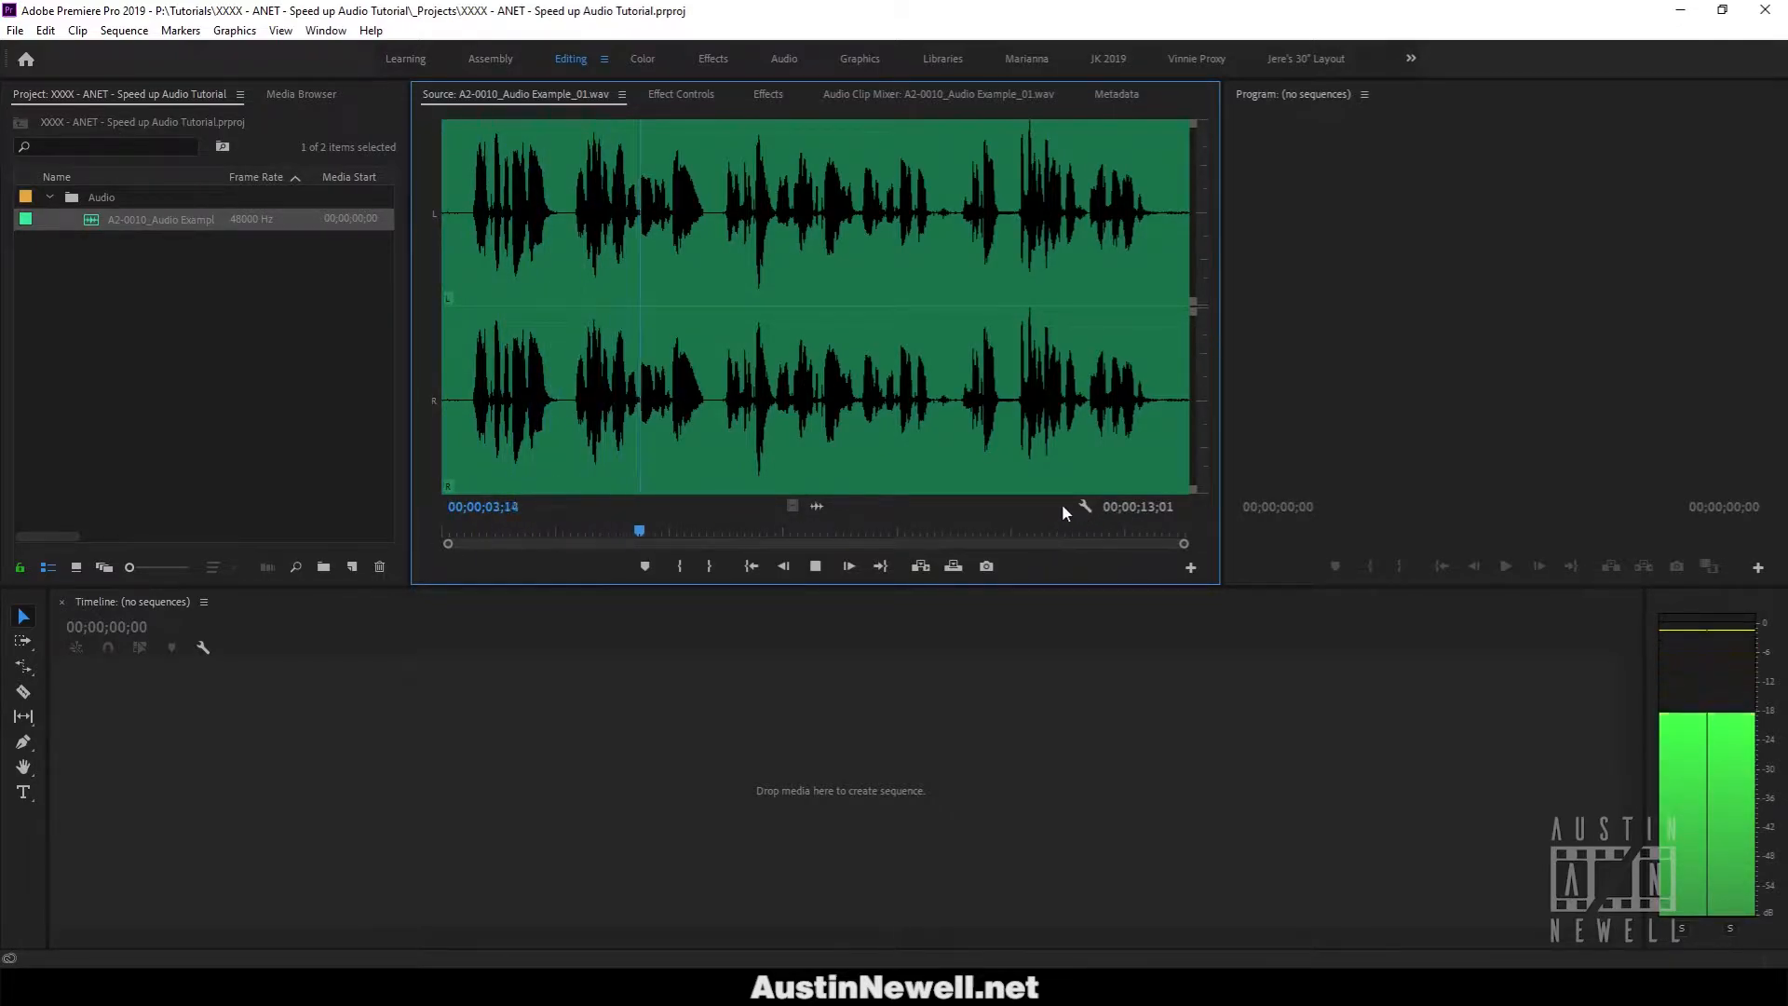
{"action": "key", "text": "space"}
{"action": "left_click_drag", "start_coordinate": [839, 536], "coordinate": [1090, 537]}
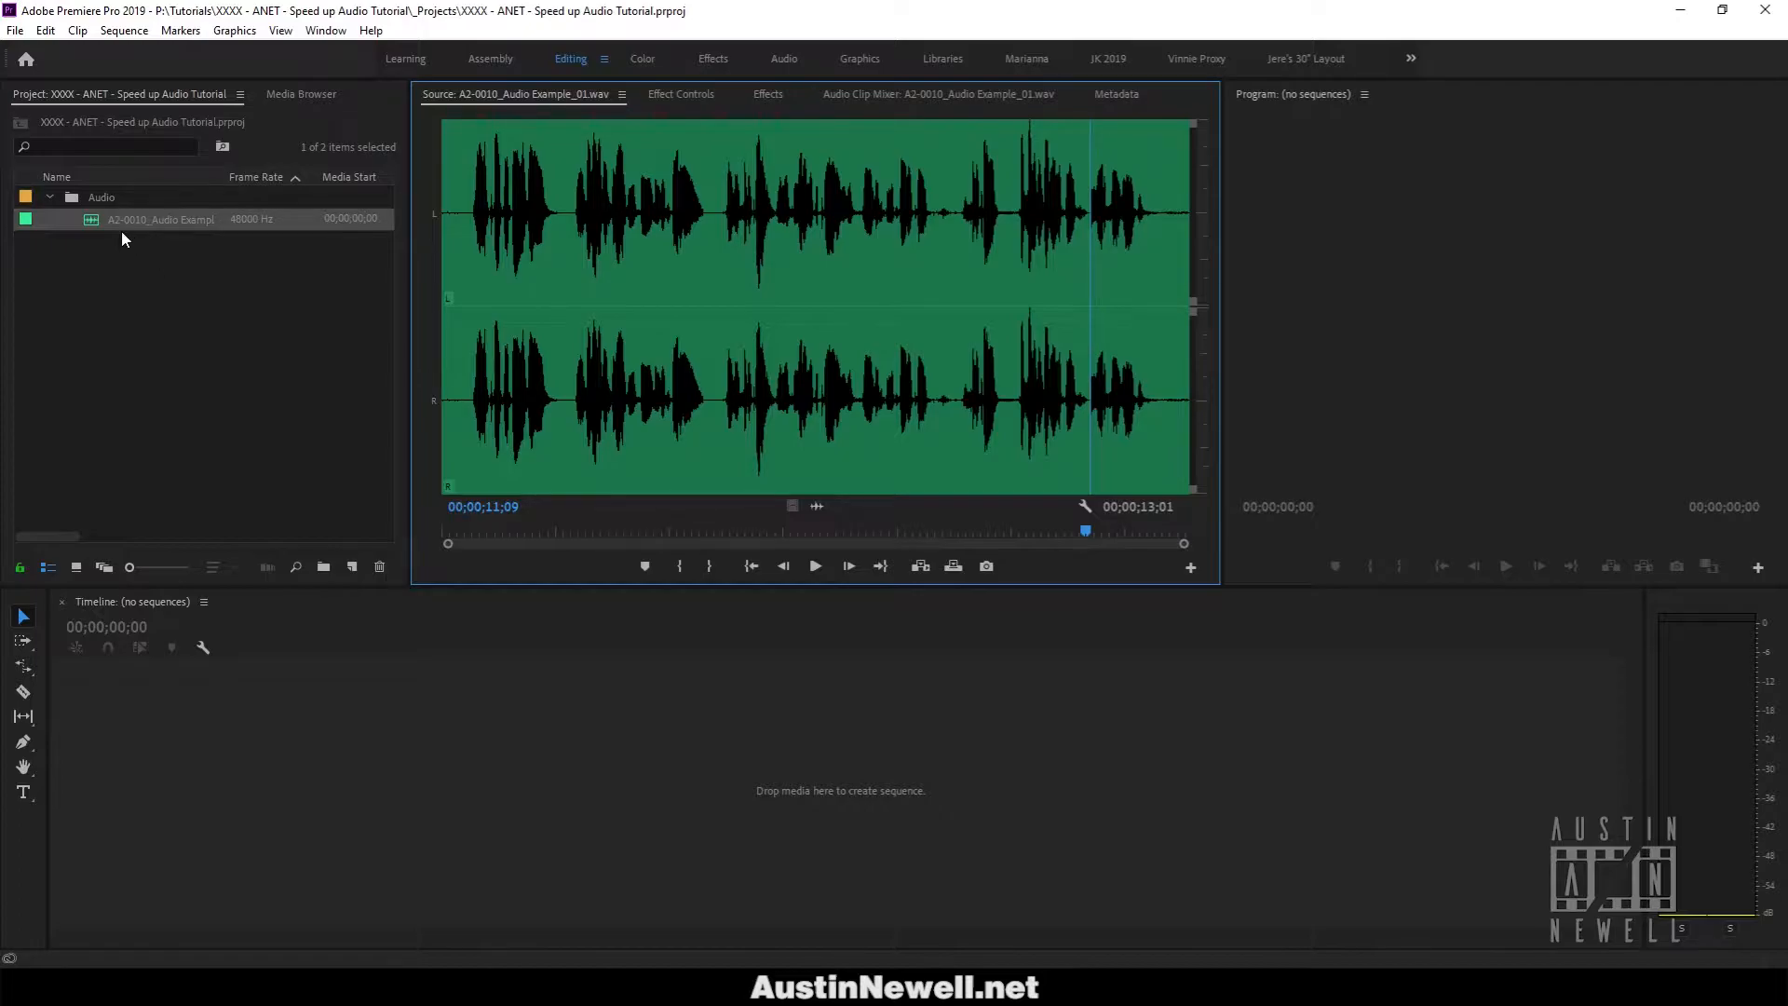
{"action": "left_click", "coordinate": [86, 261]}
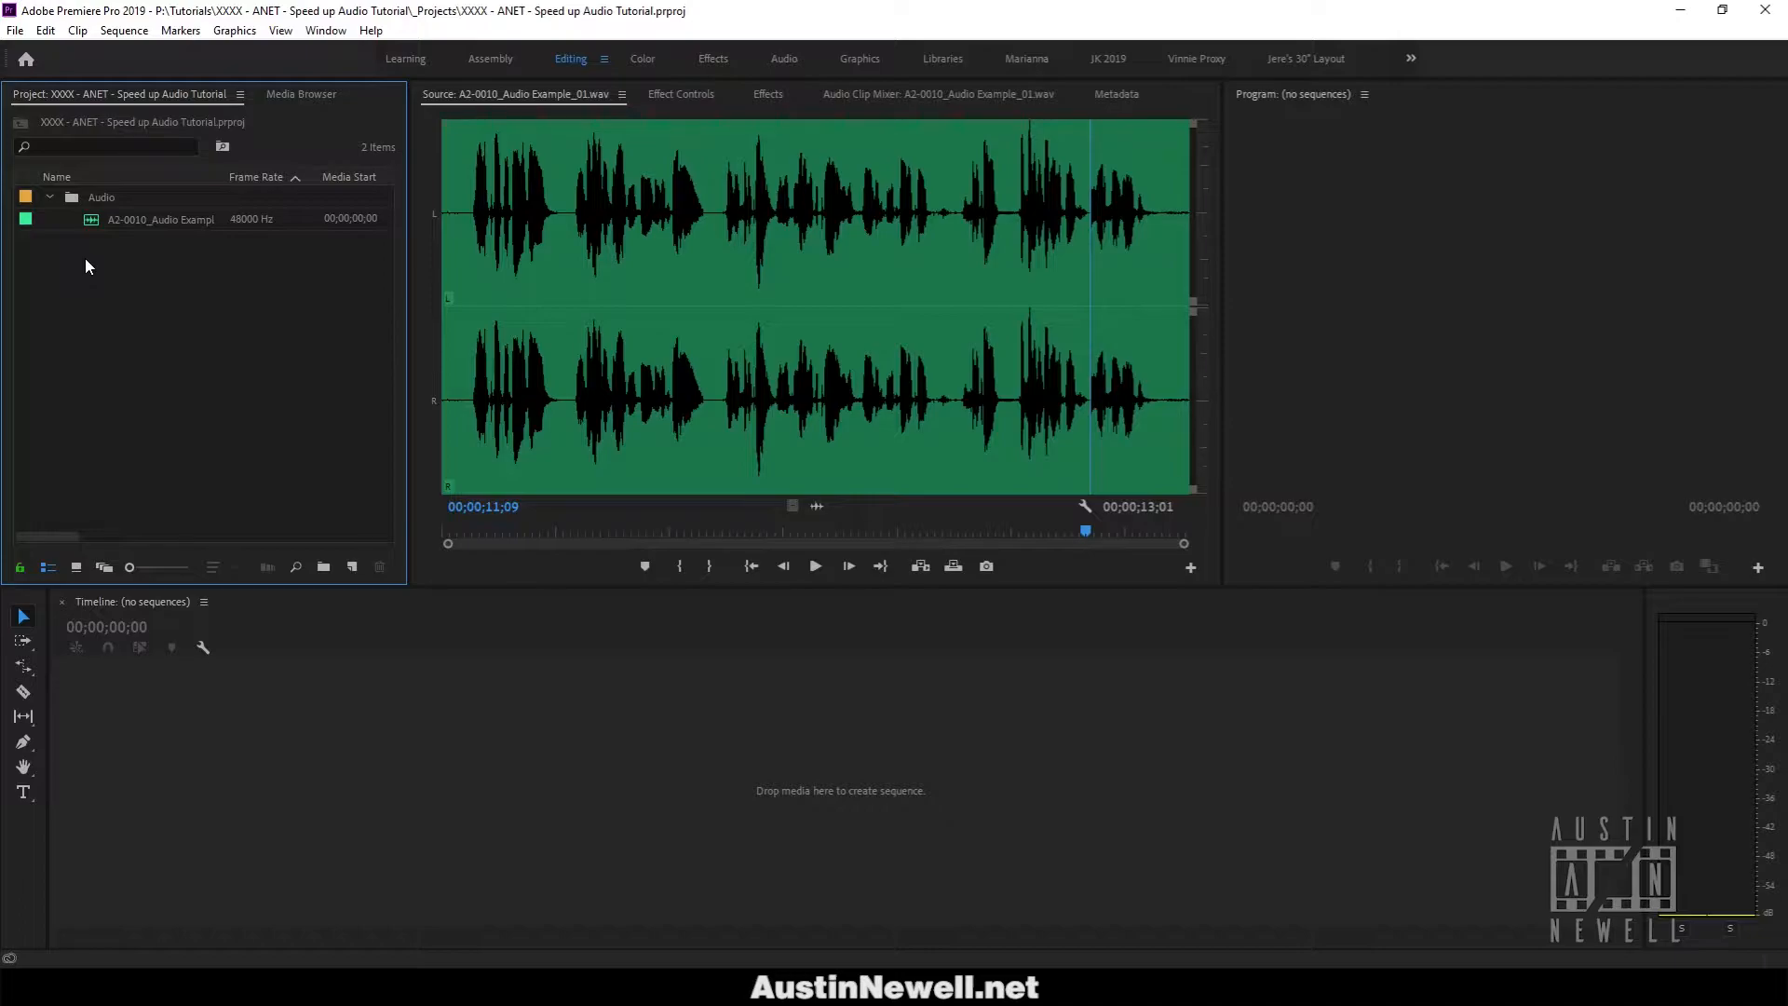
Create a new sequence from the voice-over clip and fit it in the timeline.
{"action": "left_click", "coordinate": [93, 220]}
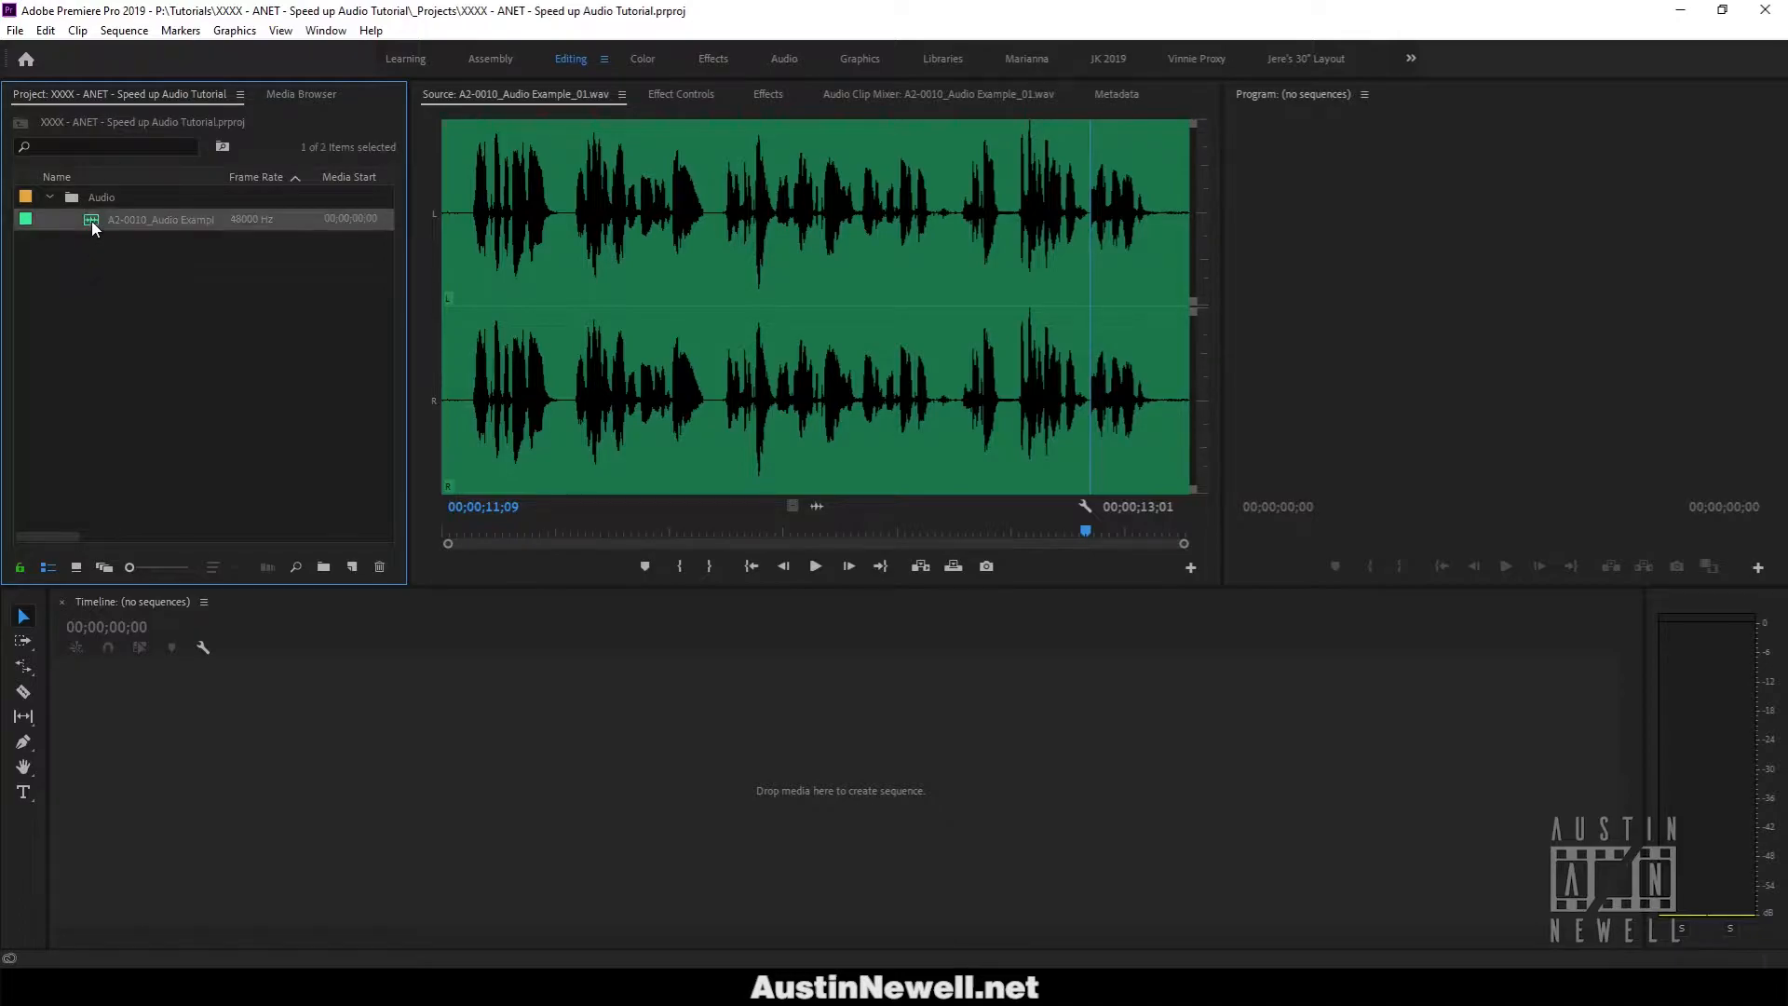
{"action": "left_click_drag", "start_coordinate": [335, 570], "coordinate": [352, 568]}
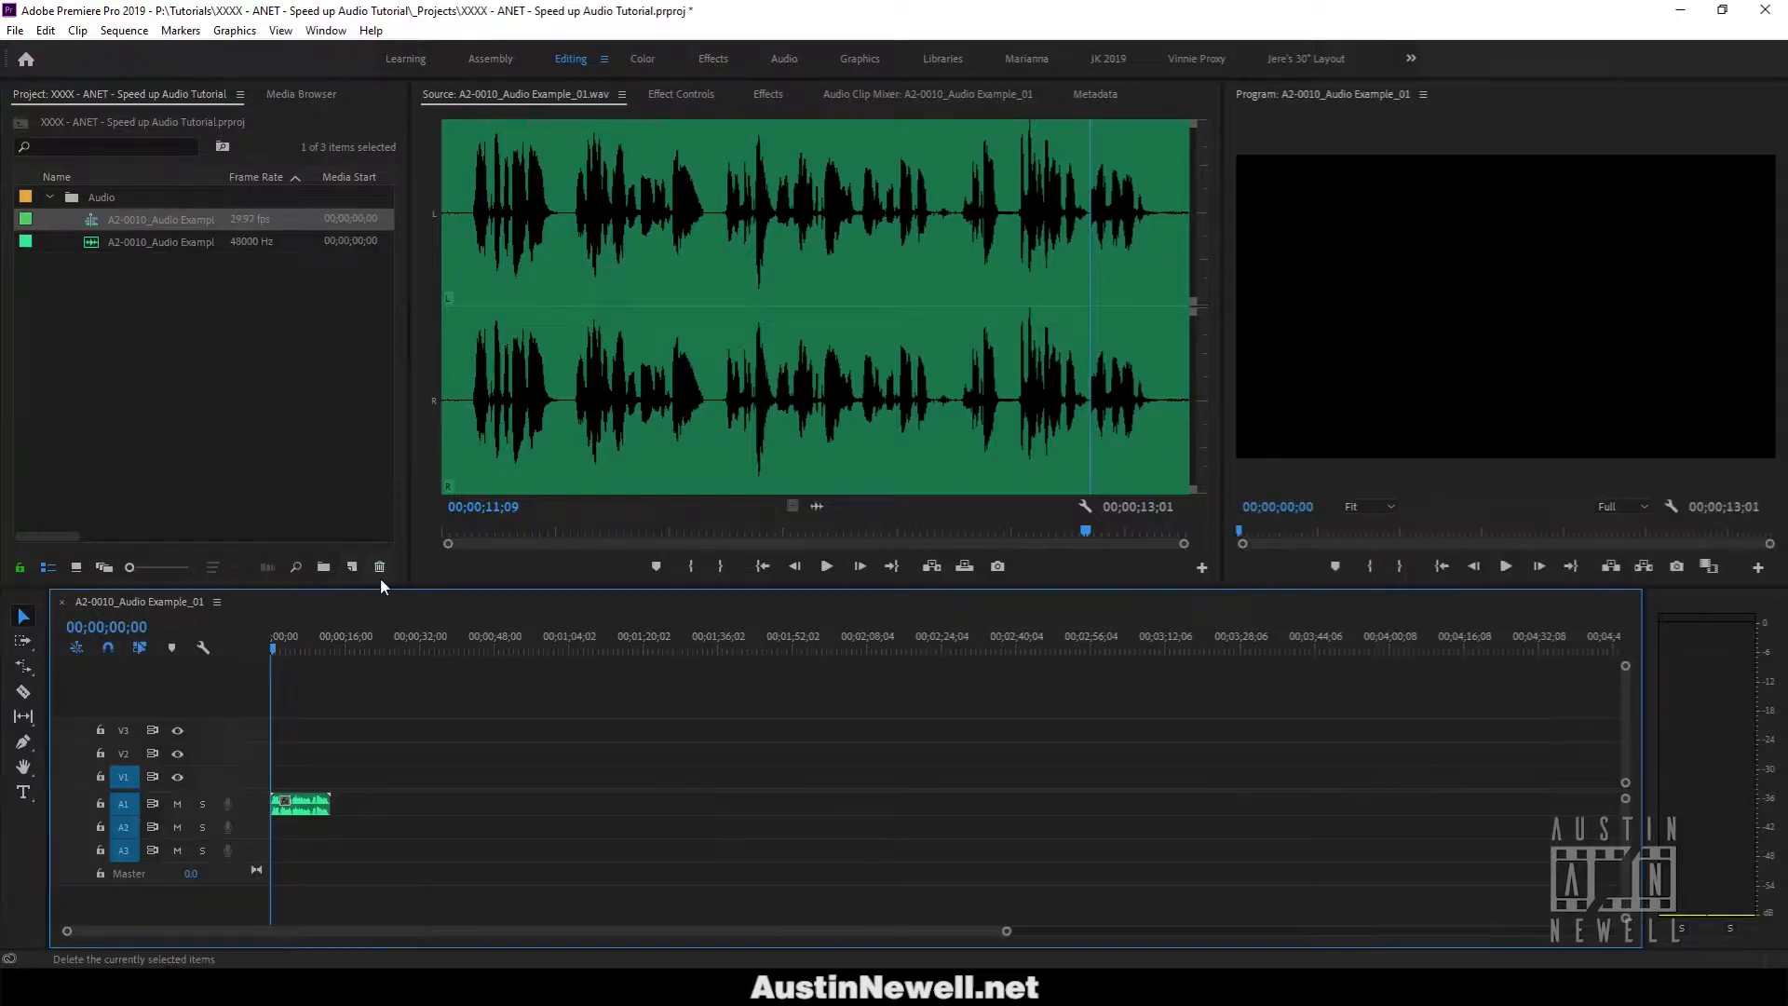
{"action": "key", "text": "backslash"}
Place the playhead at 00;00;09;29 and select the voice-over clip on the timeline.
{"action": "left_click", "coordinate": [1467, 650]}
{"action": "left_click", "coordinate": [1488, 651]}
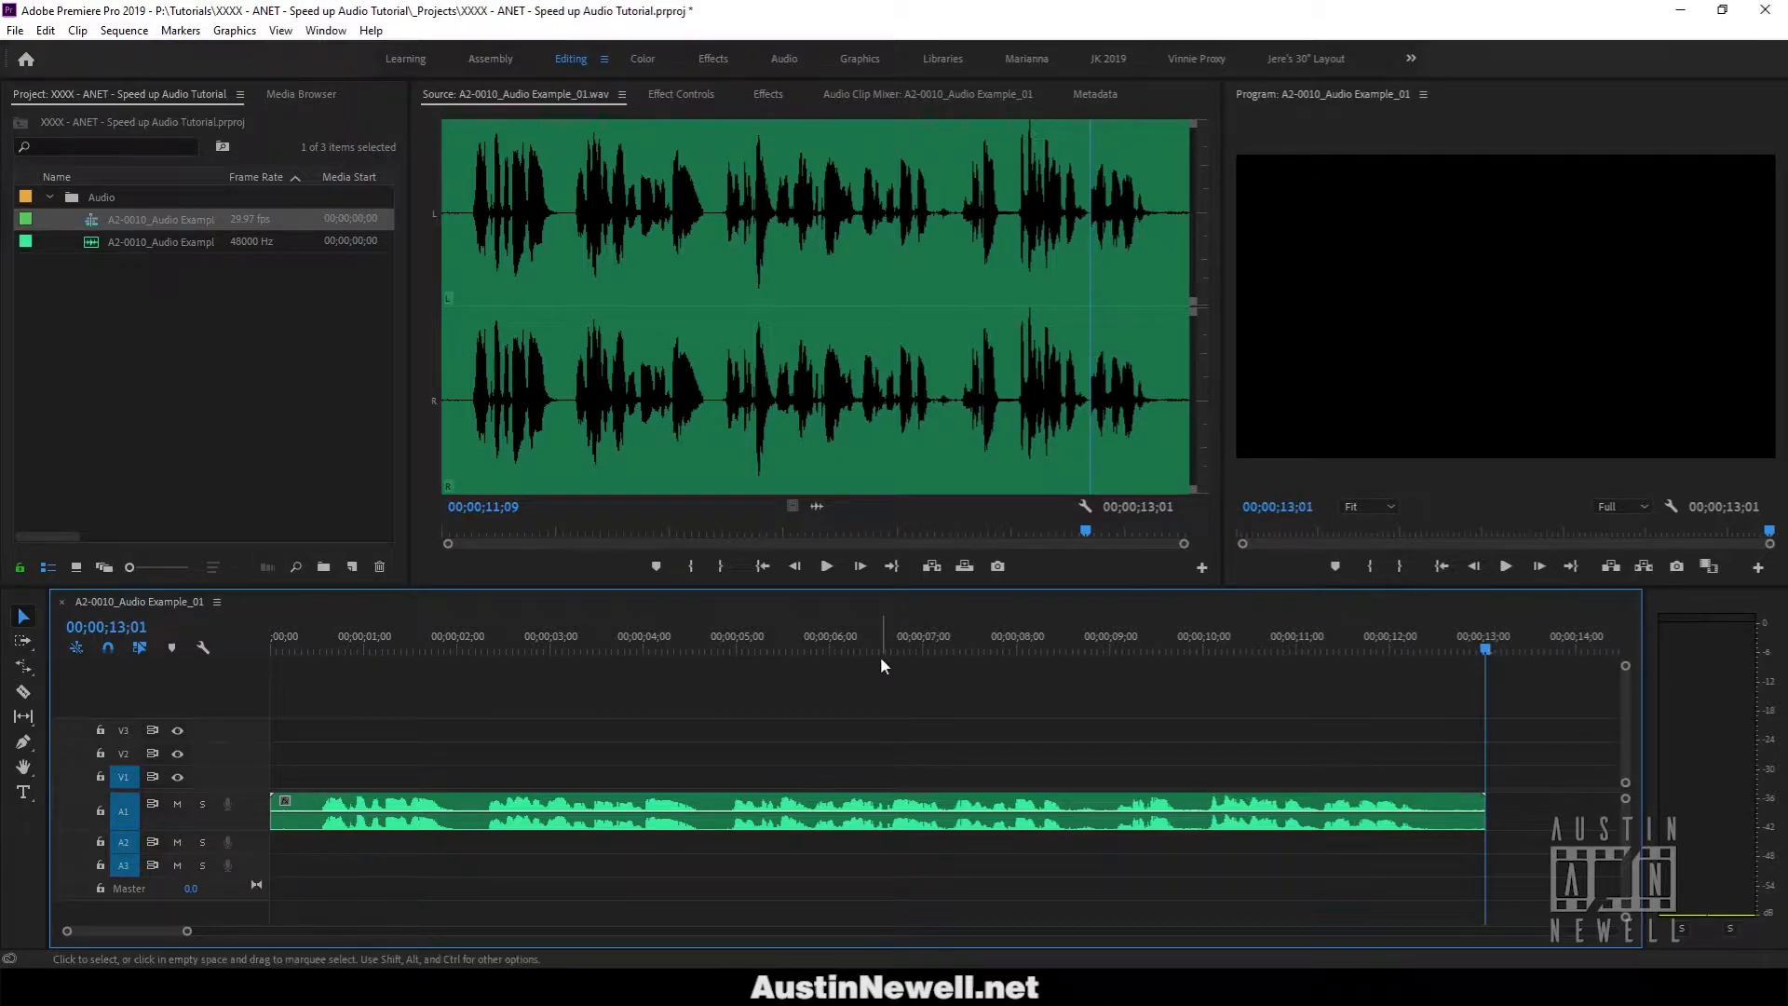
{"action": "left_click", "coordinate": [1201, 650]}
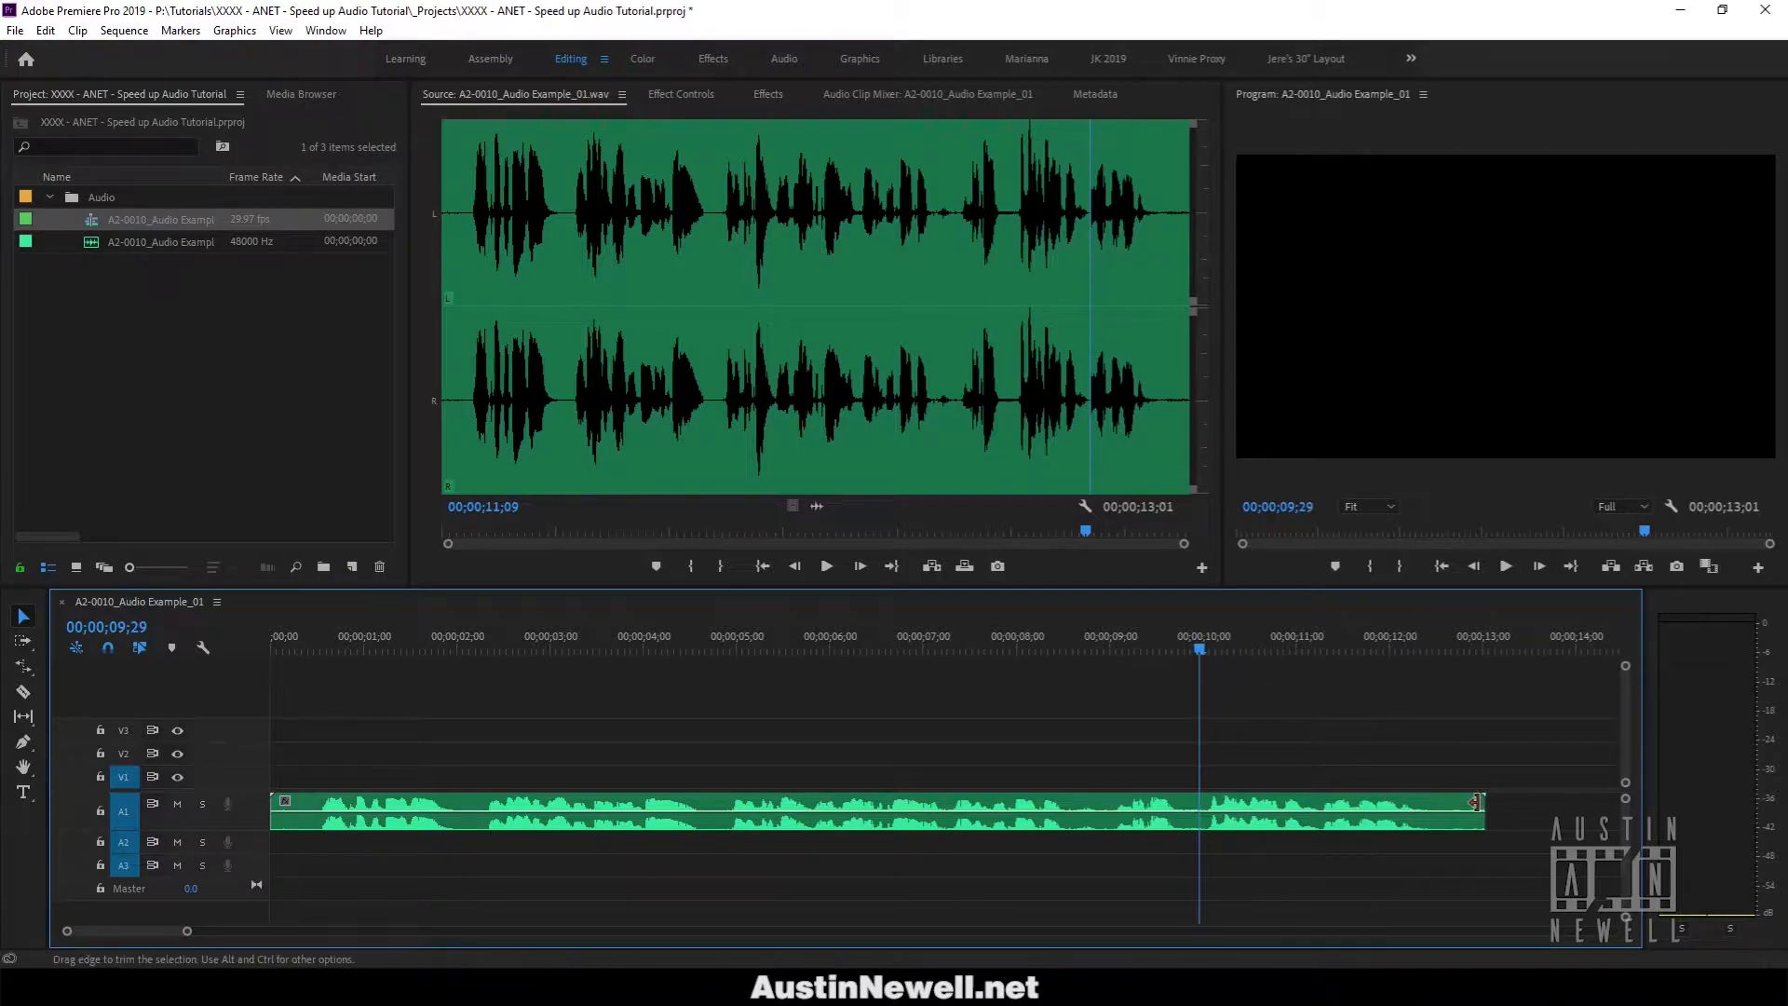
{"action": "left_click", "coordinate": [1451, 802]}
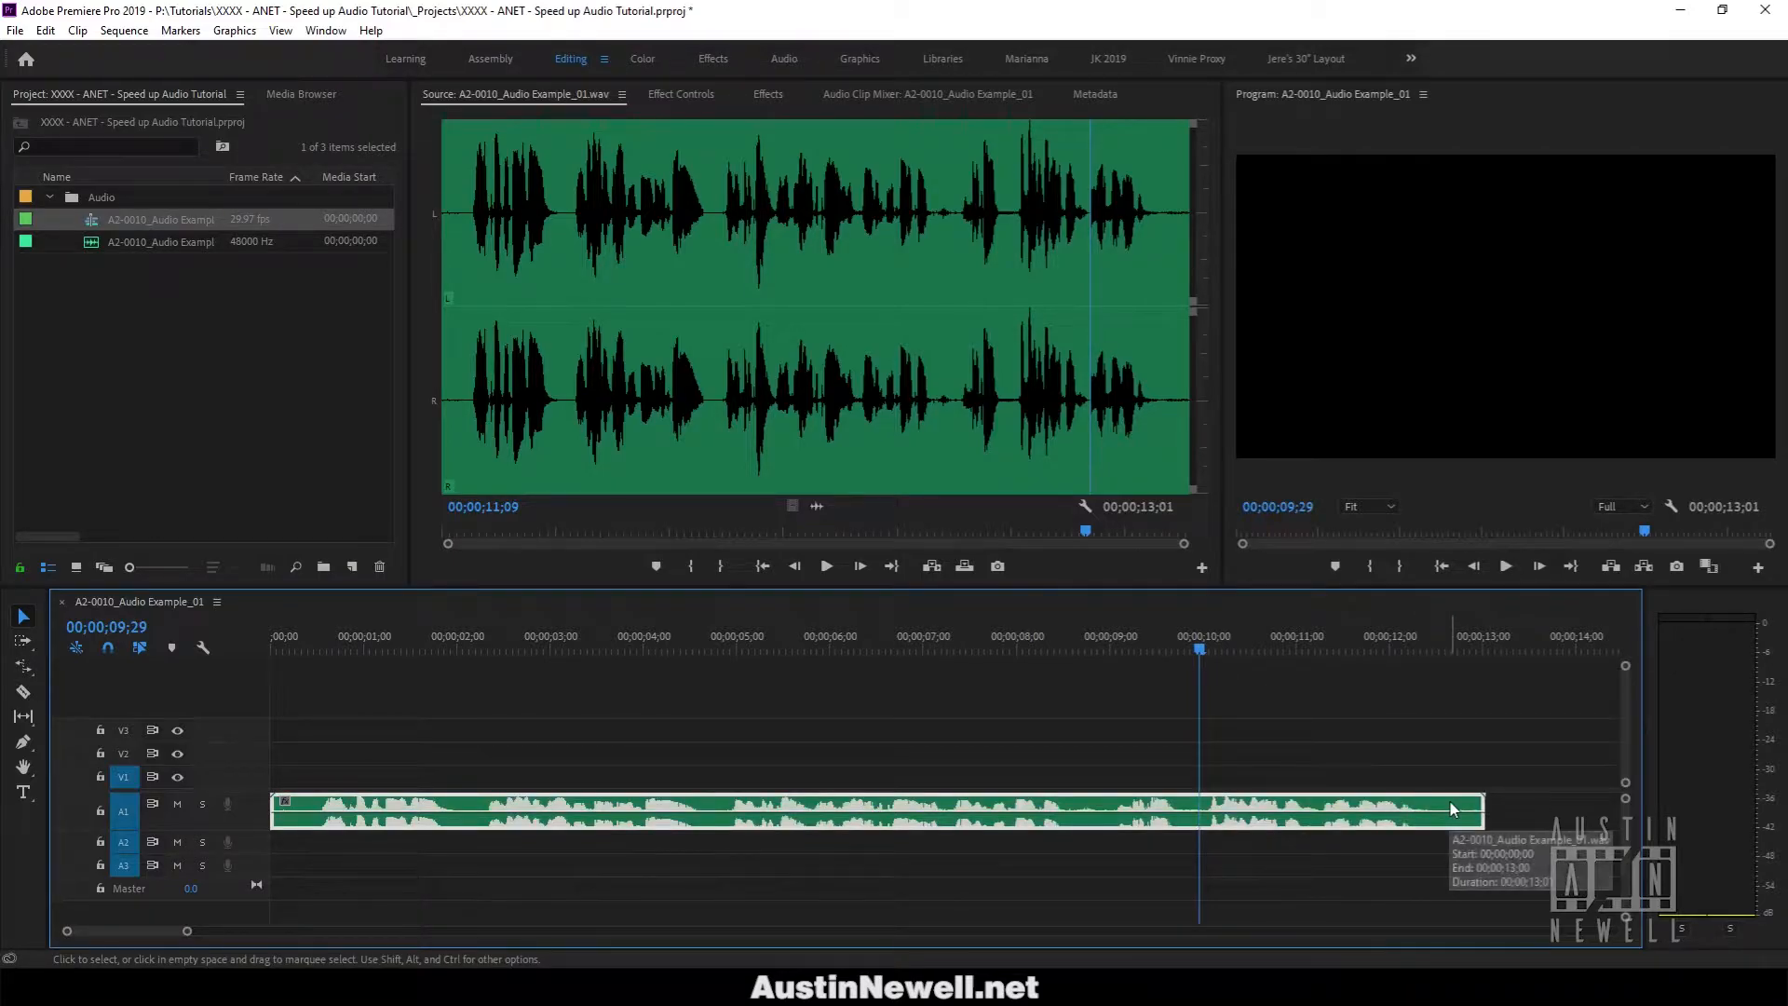
Rate-stretch the voice-over to end at 00;00;09;29 (about 131% speed), then play it from the start.
{"action": "key", "text": "r"}
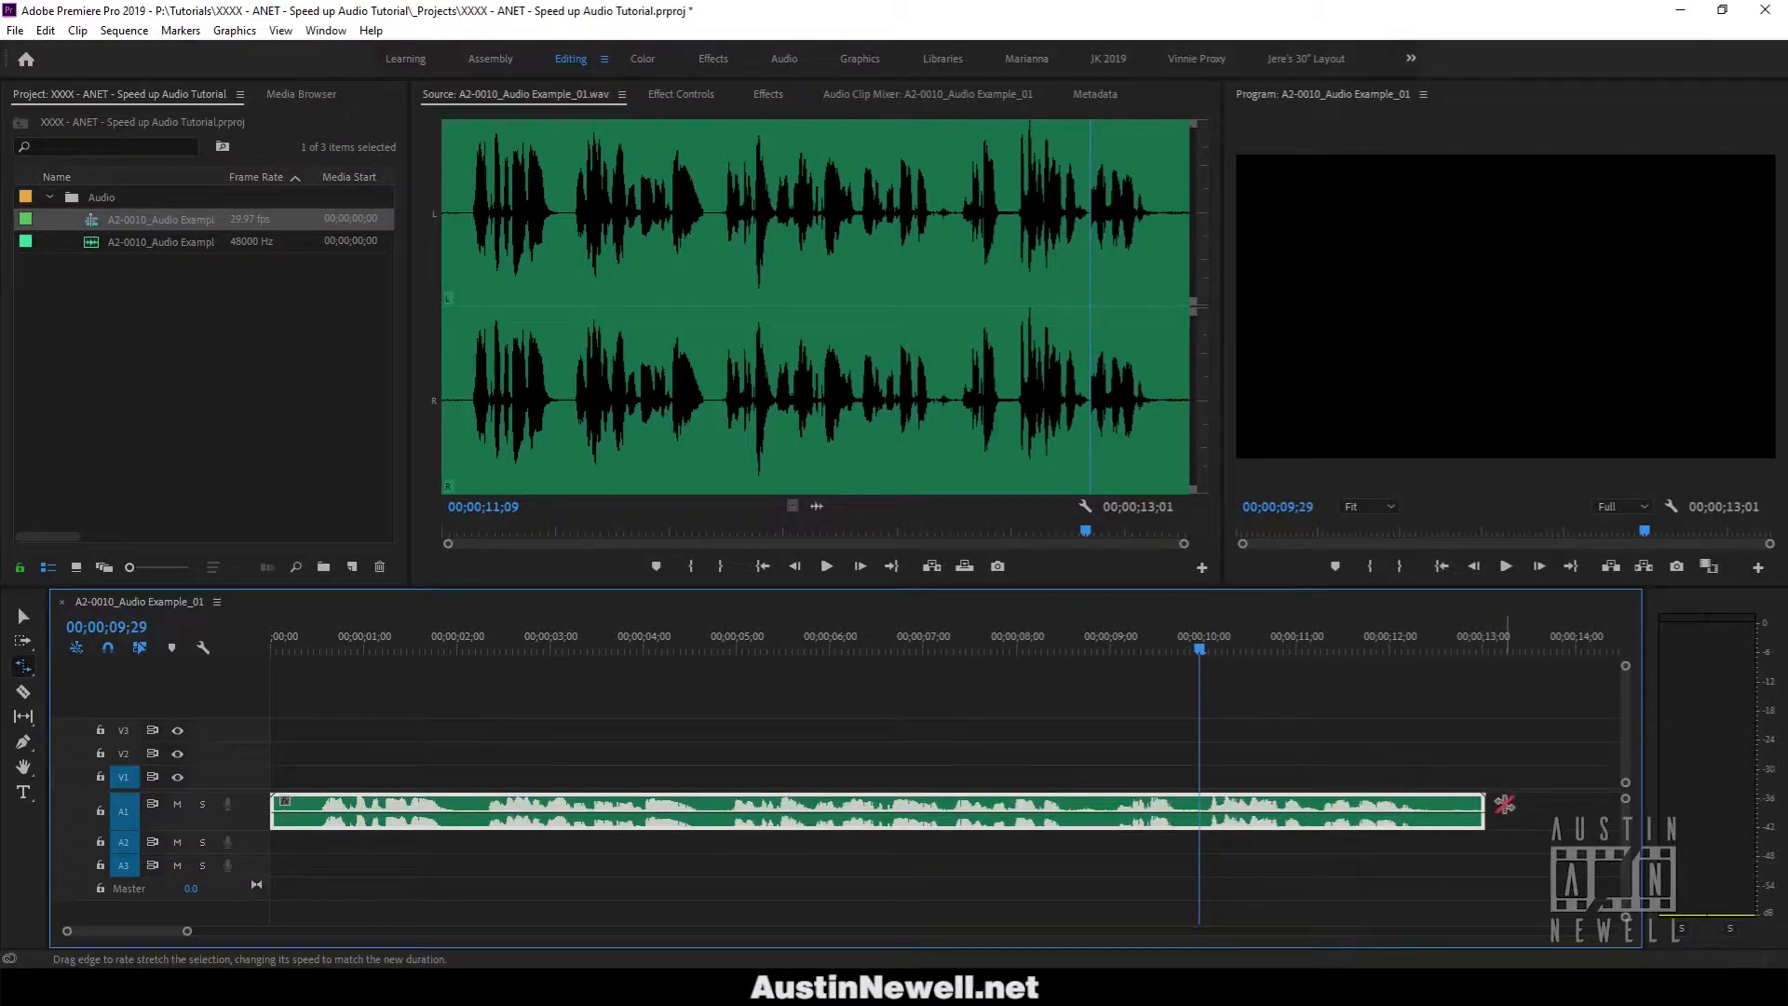
{"action": "left_click_drag", "start_coordinate": [1481, 803], "coordinate": [1199, 813]}
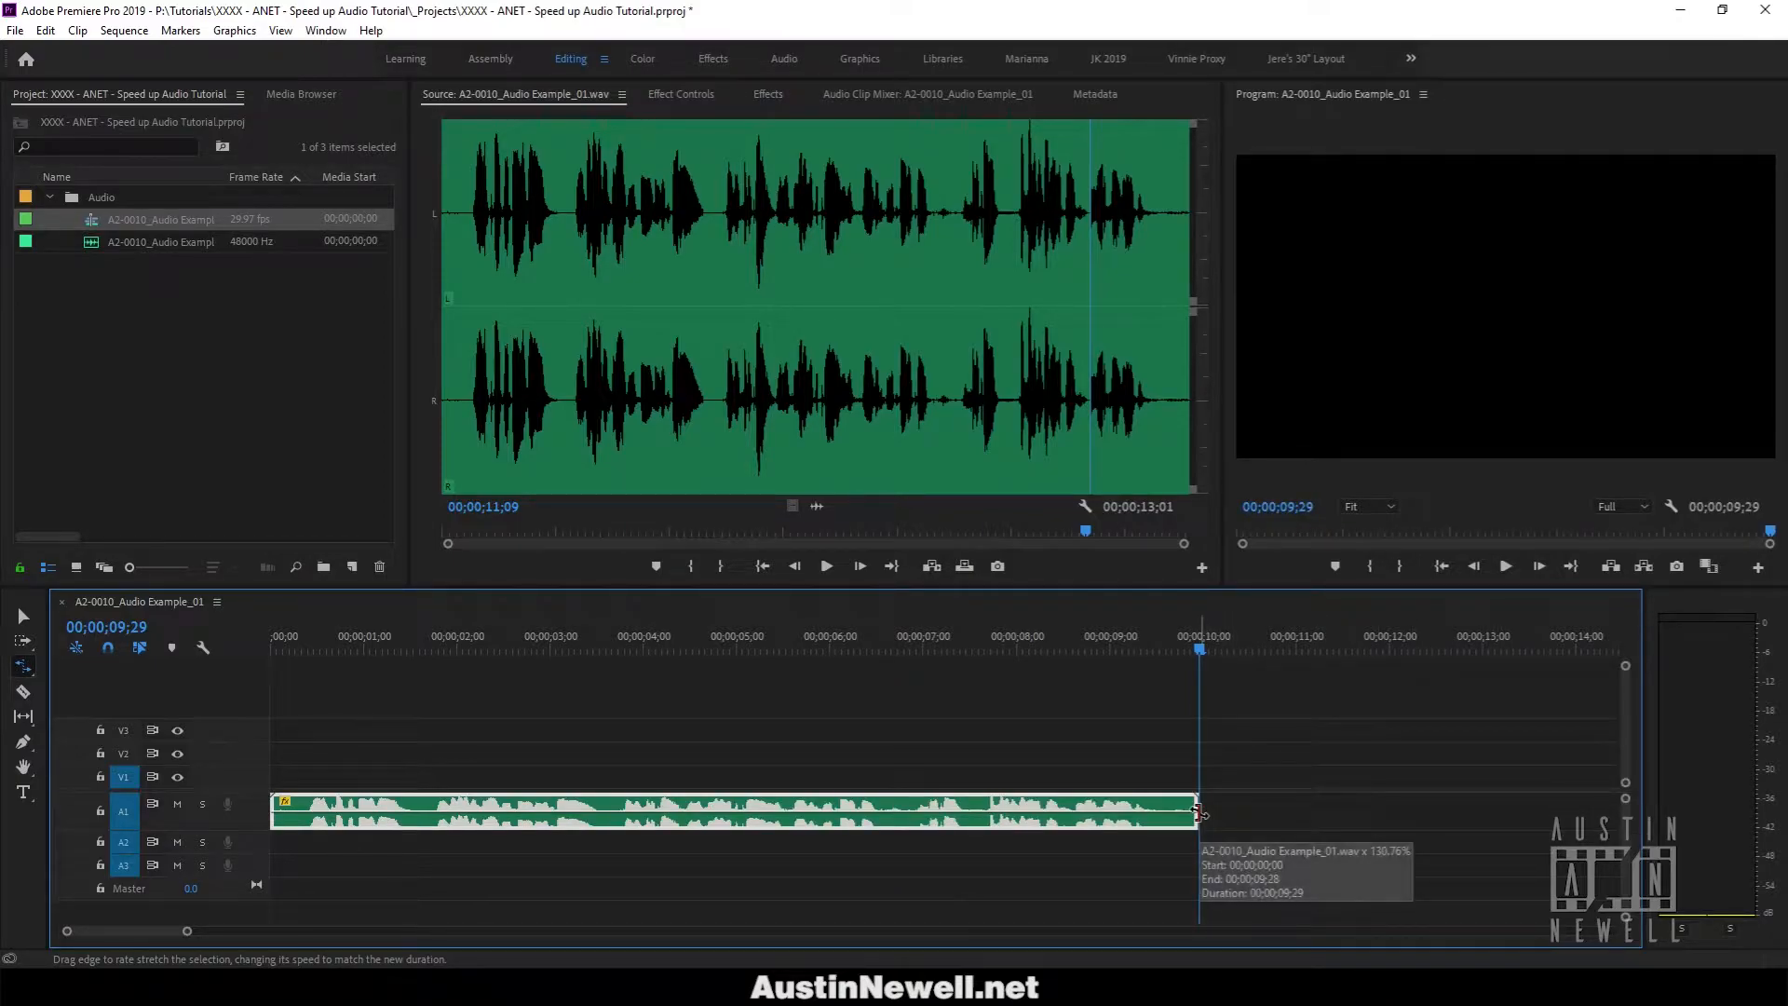
{"action": "left_click_drag", "start_coordinate": [356, 638], "coordinate": [293, 646]}
{"action": "key", "text": "space"}
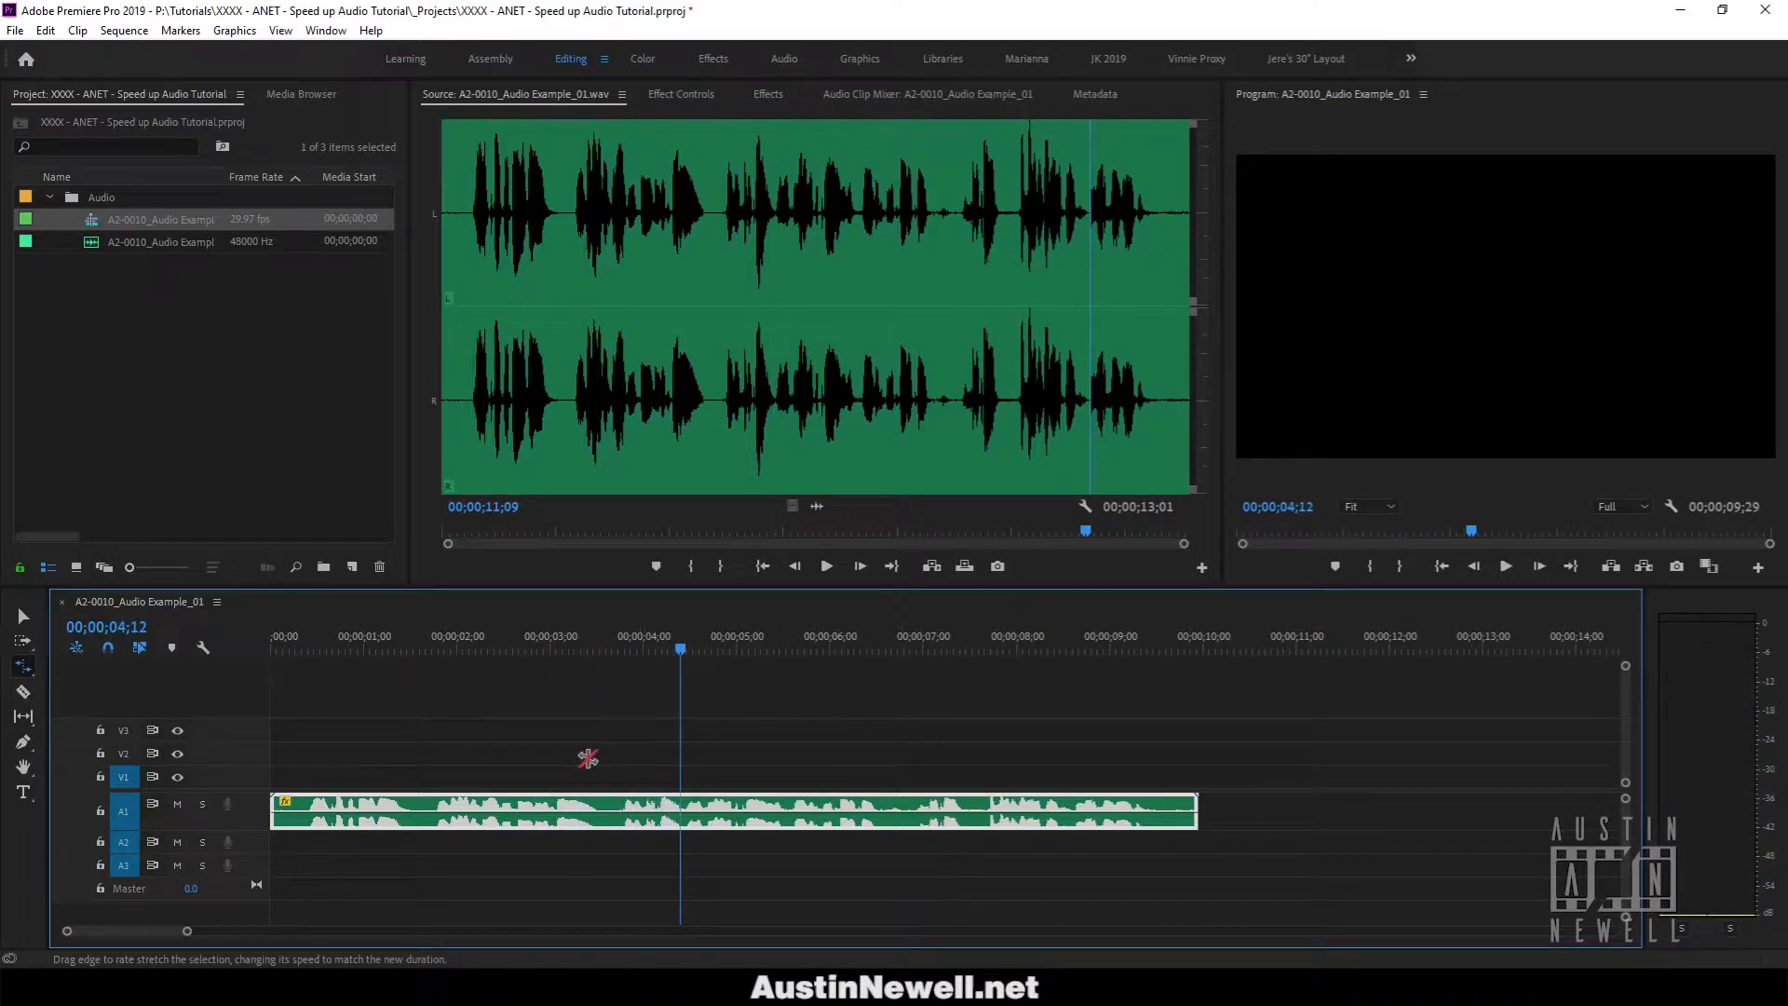
Enable Maintain Audio Pitch in the clip's Speed/Duration settings and play the result.
{"action": "key", "text": "v"}
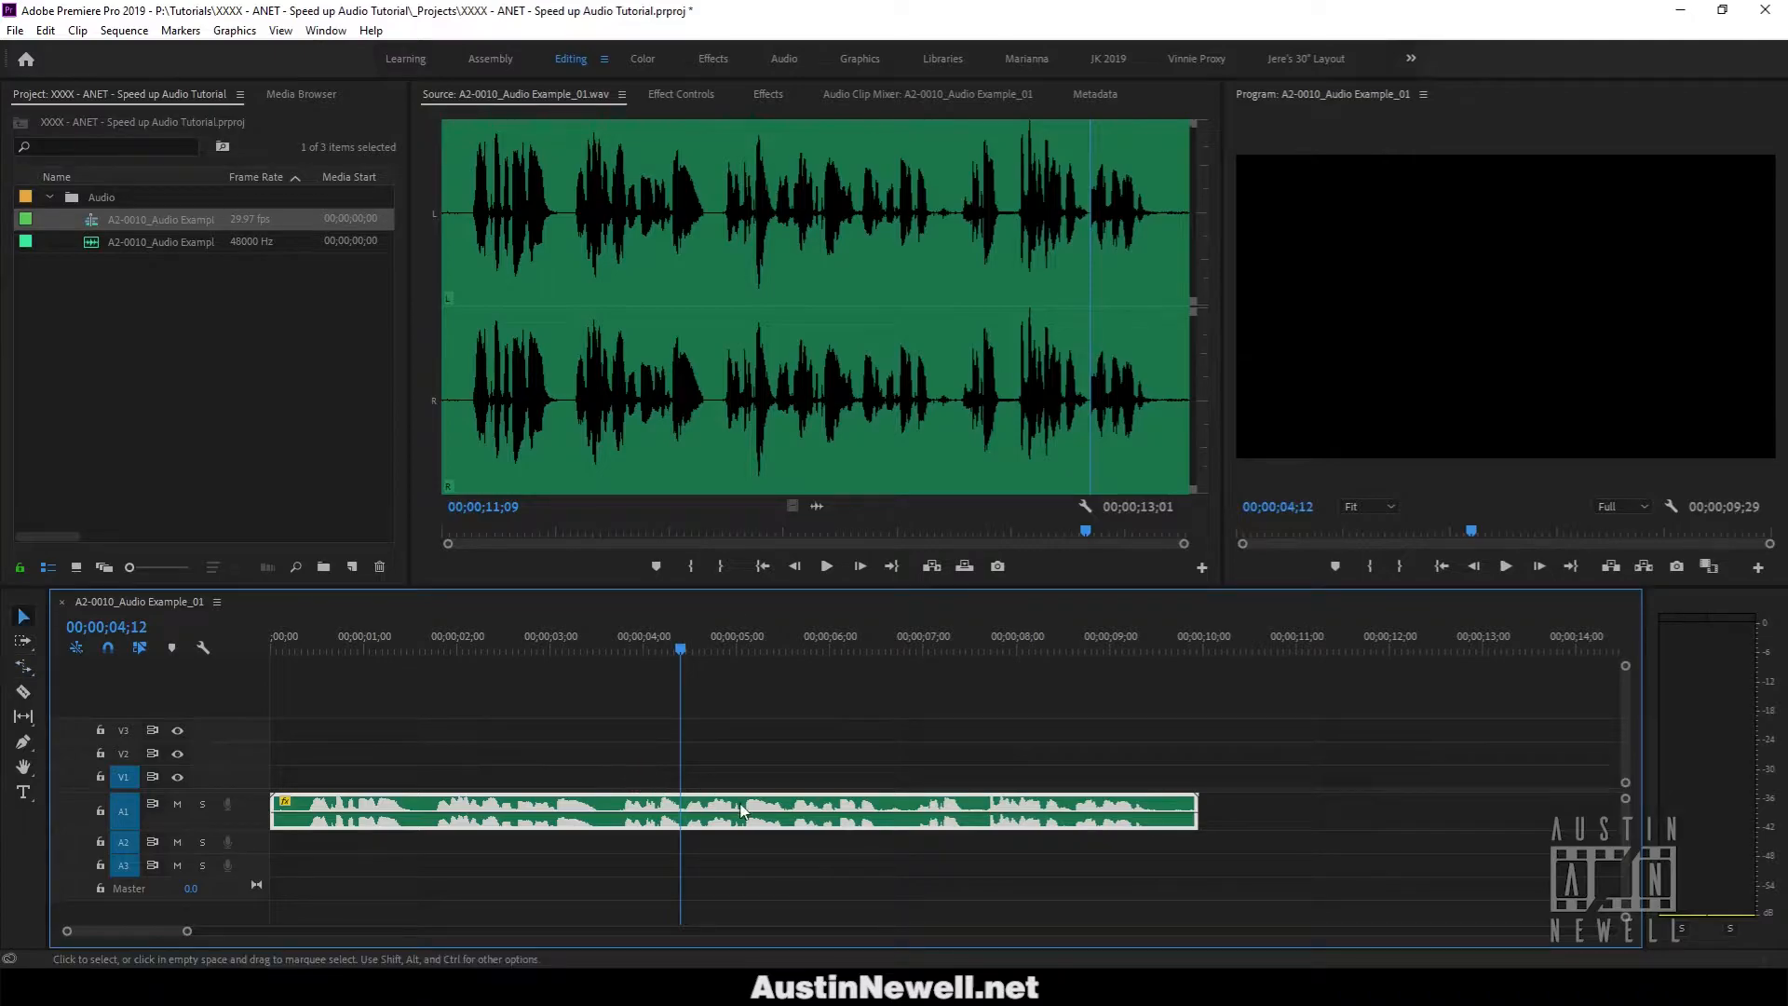
{"action": "right_click", "coordinate": [742, 810]}
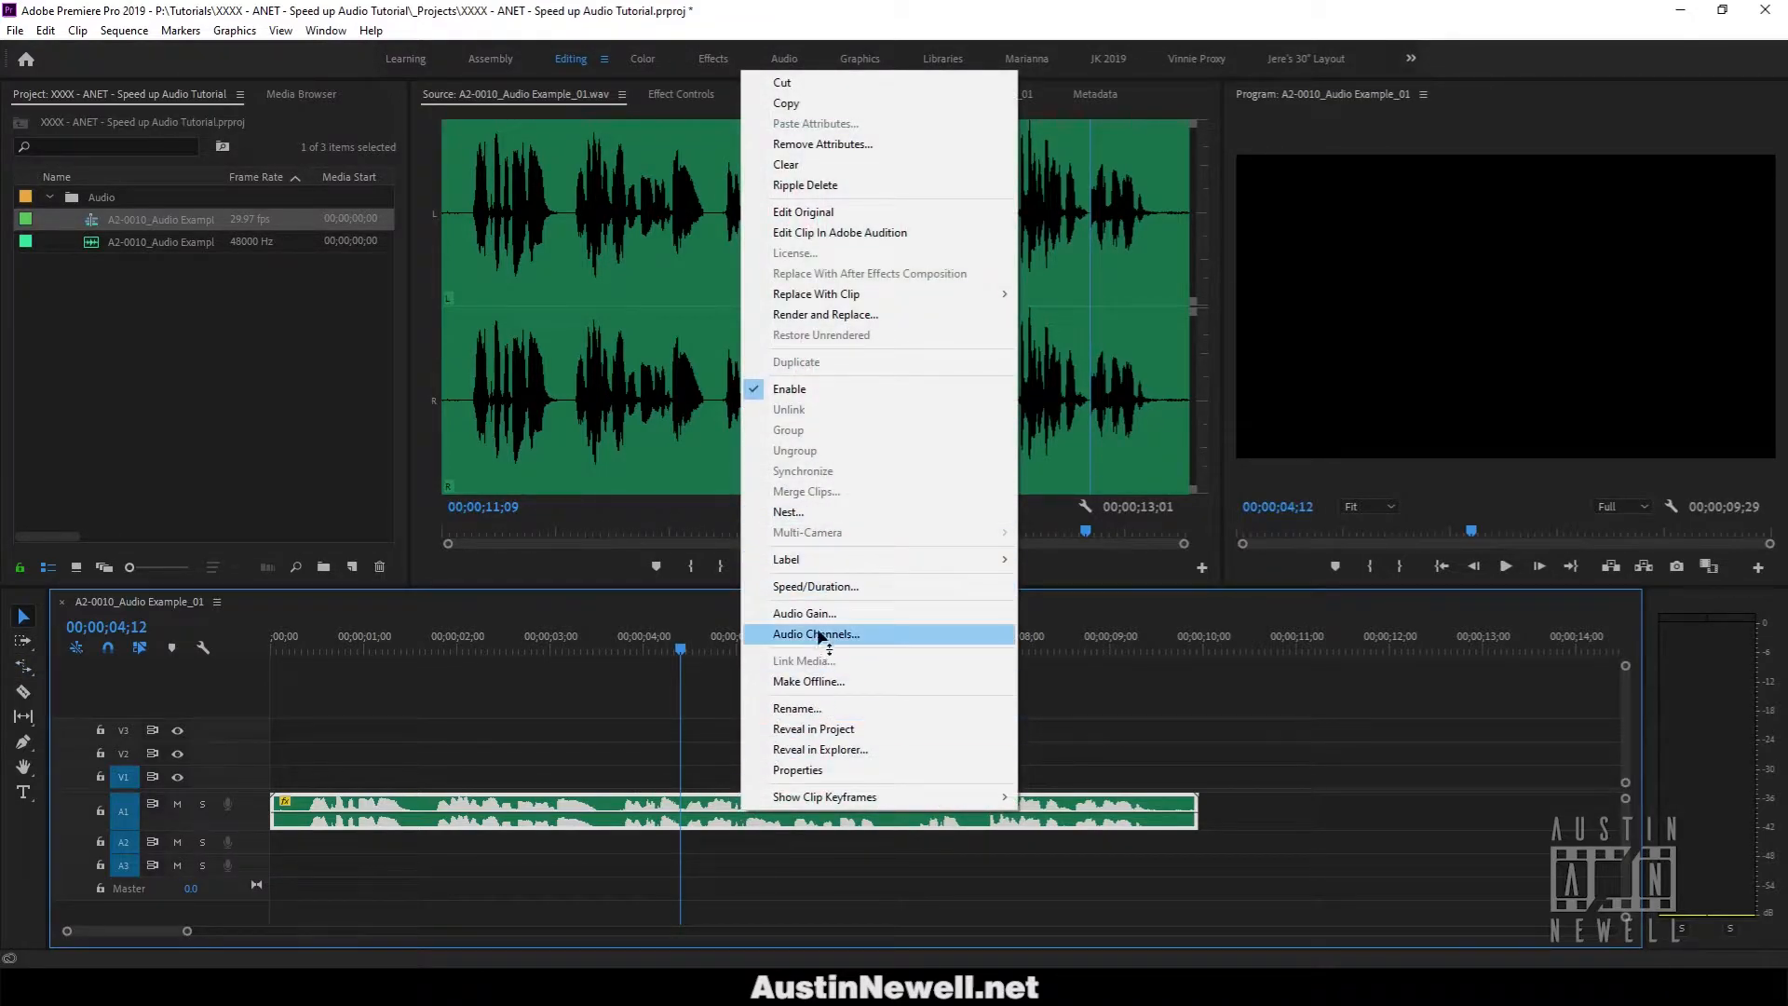
{"action": "left_click", "coordinate": [928, 588]}
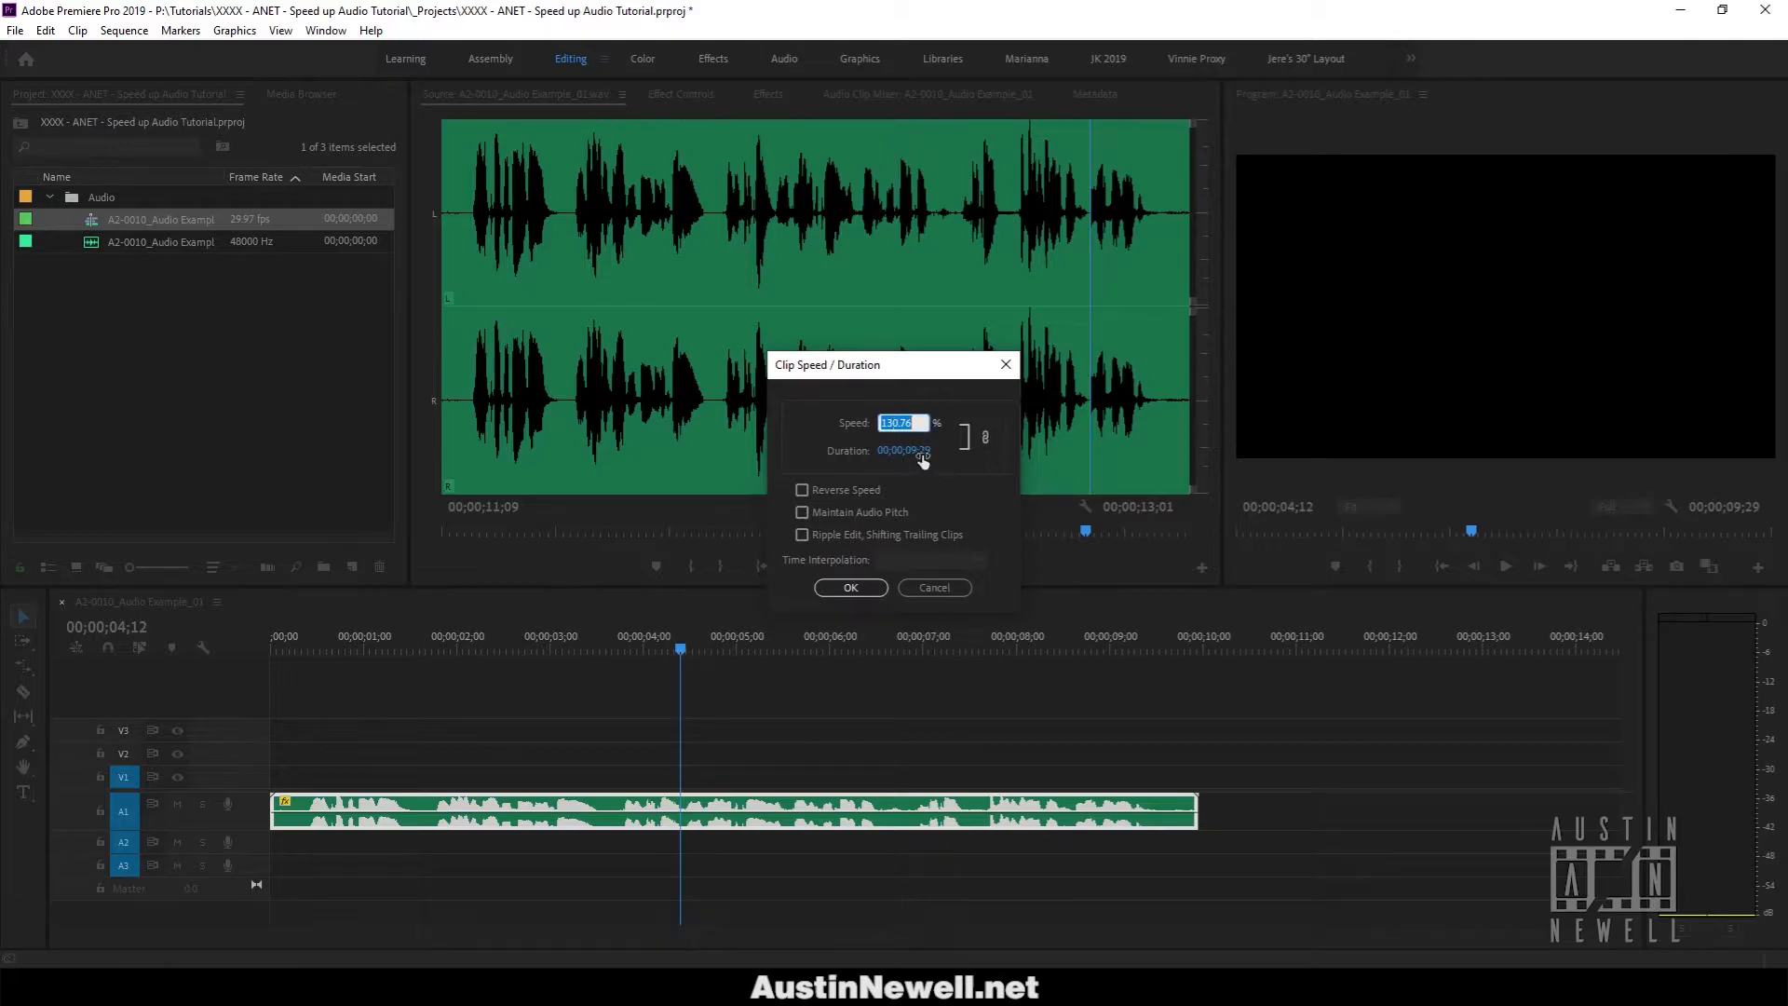
{"action": "left_click", "coordinate": [869, 515]}
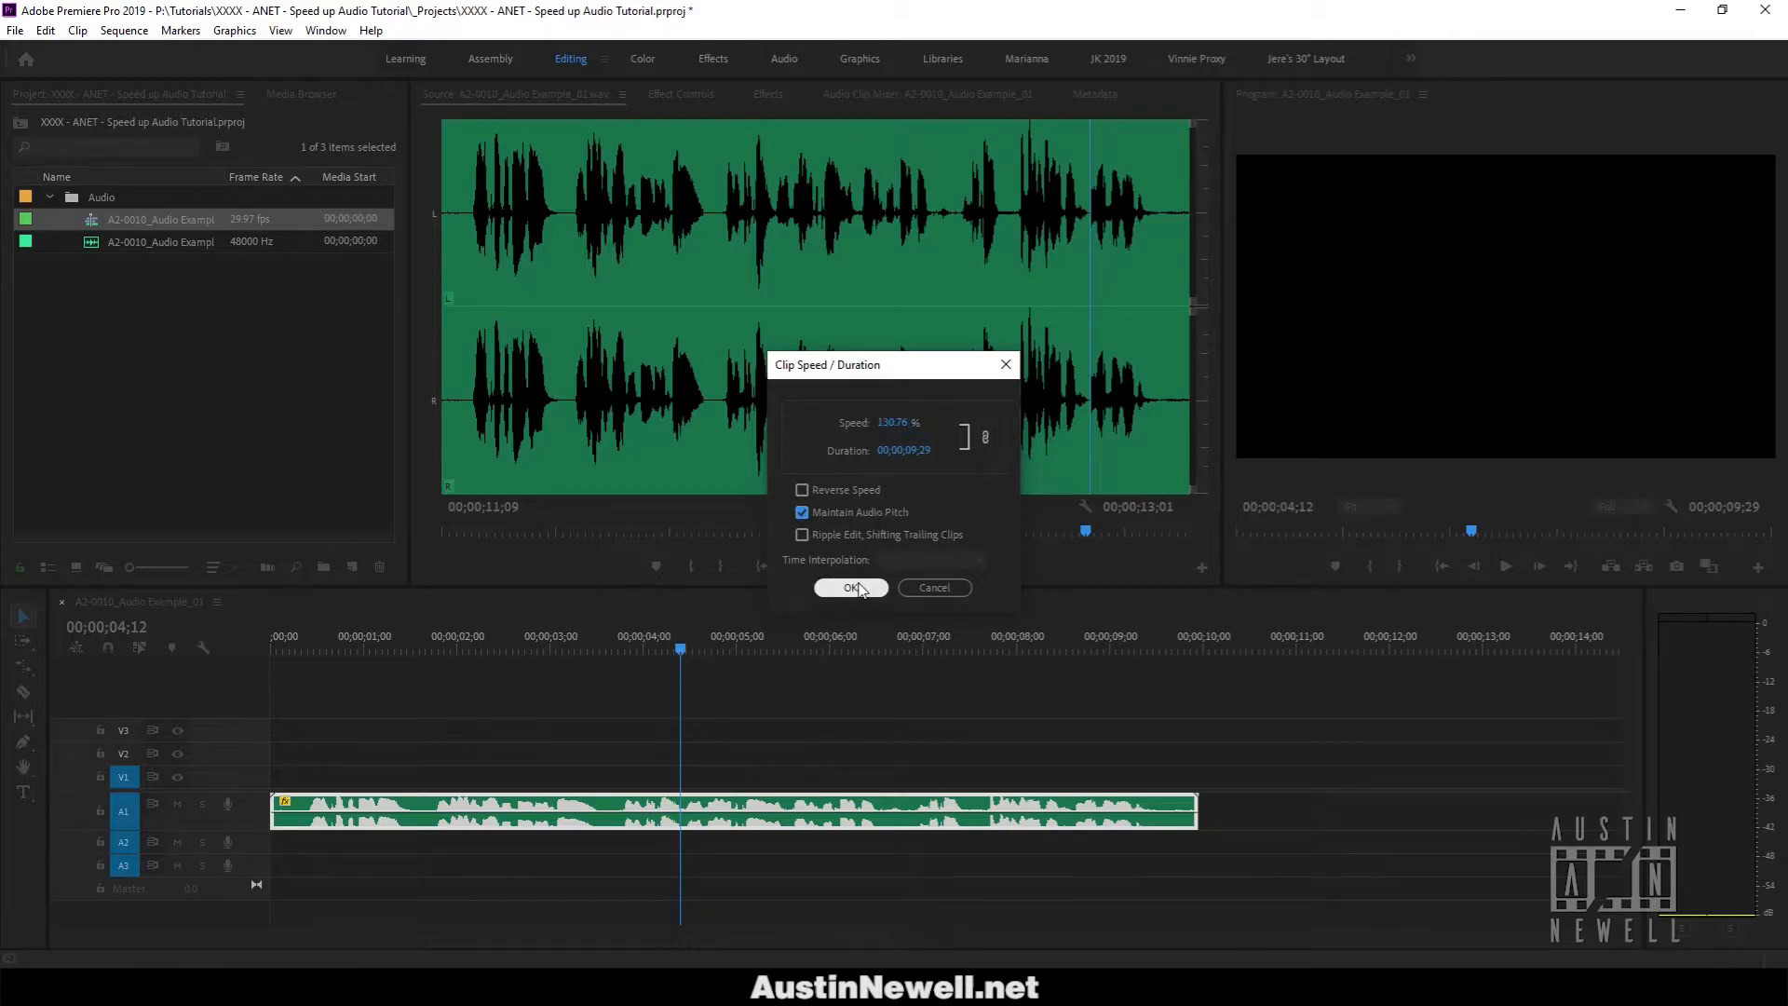
{"action": "left_click", "coordinate": [851, 587]}
{"action": "left_click", "coordinate": [600, 650]}
{"action": "key", "text": "space"}
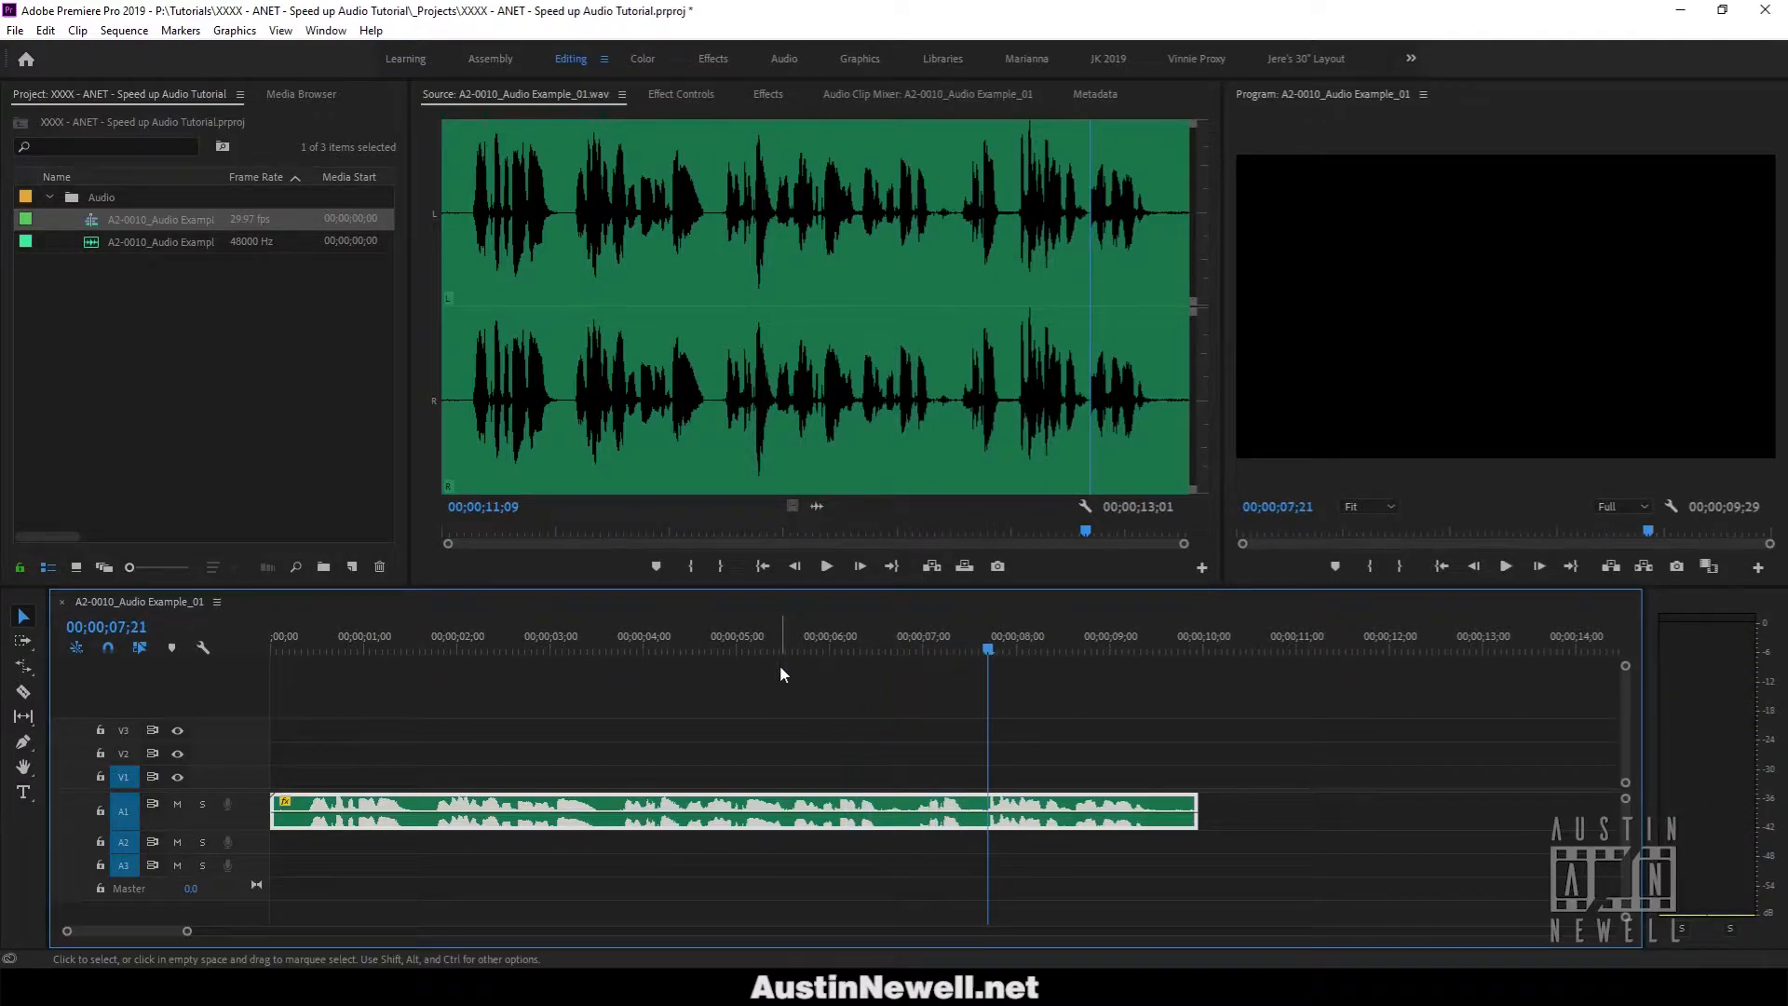
Replay part of the voice-over and park the playhead at 00;00;06;00.
{"action": "left_click", "coordinate": [604, 642]}
{"action": "key", "text": "space"}
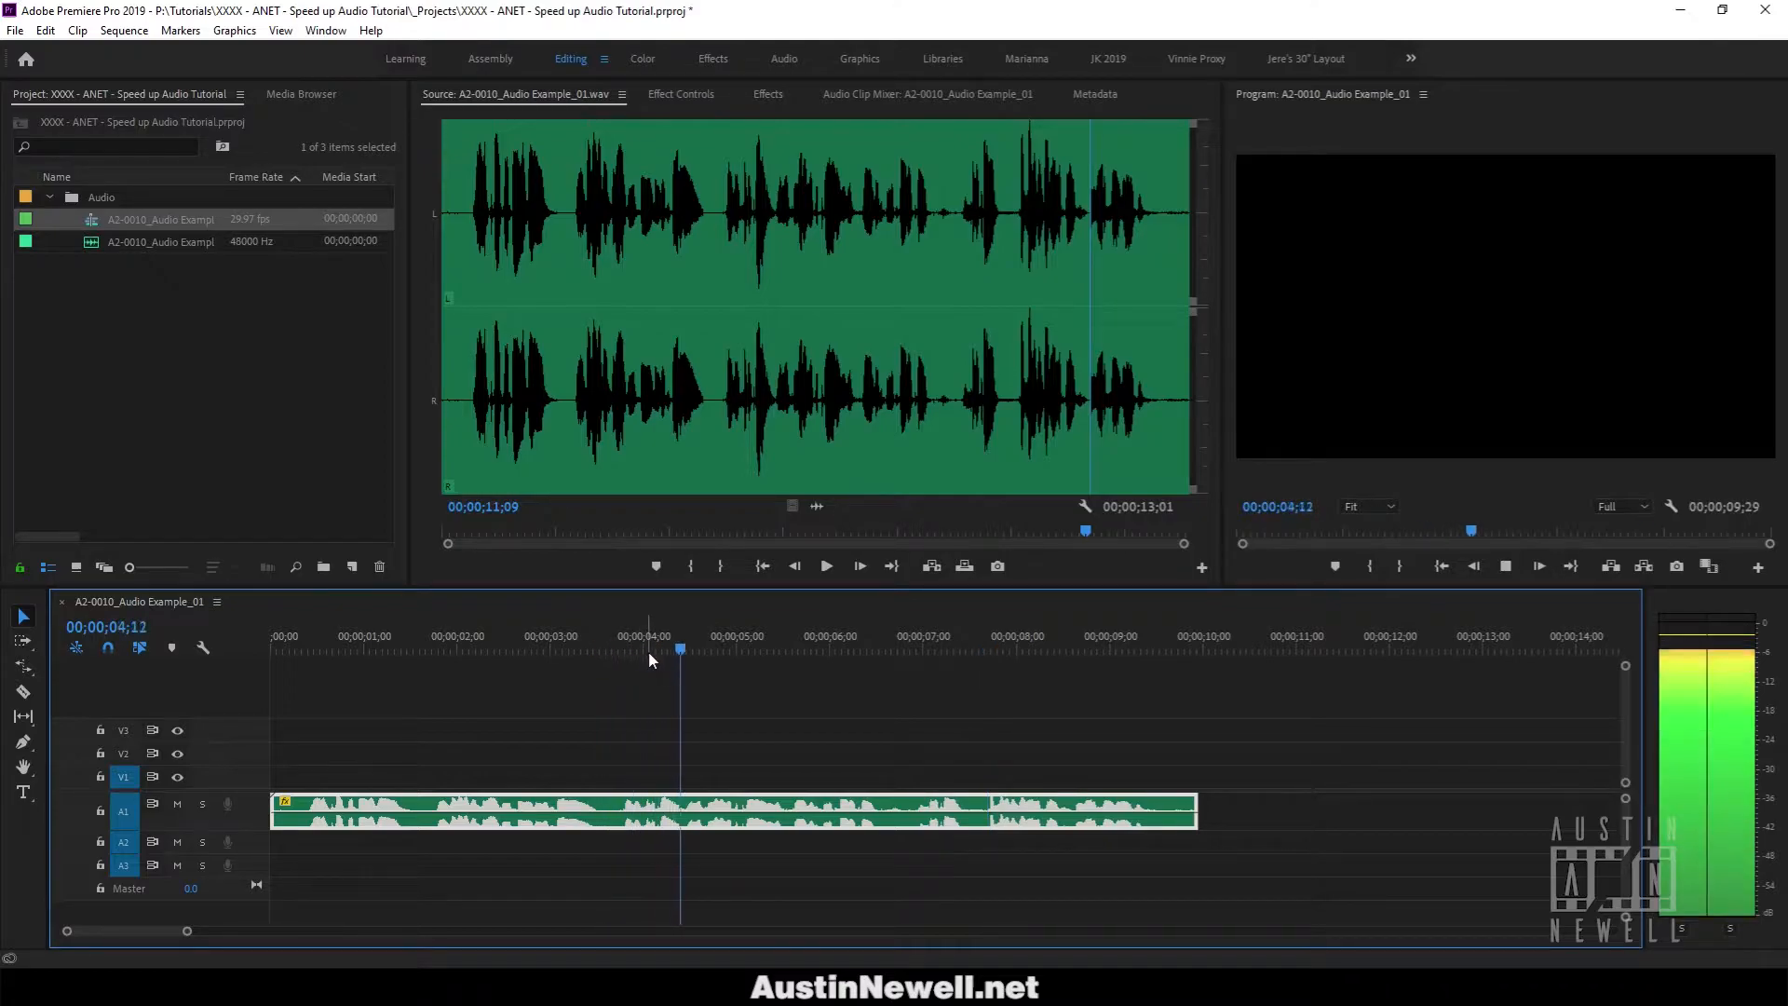
{"action": "key", "text": "space"}
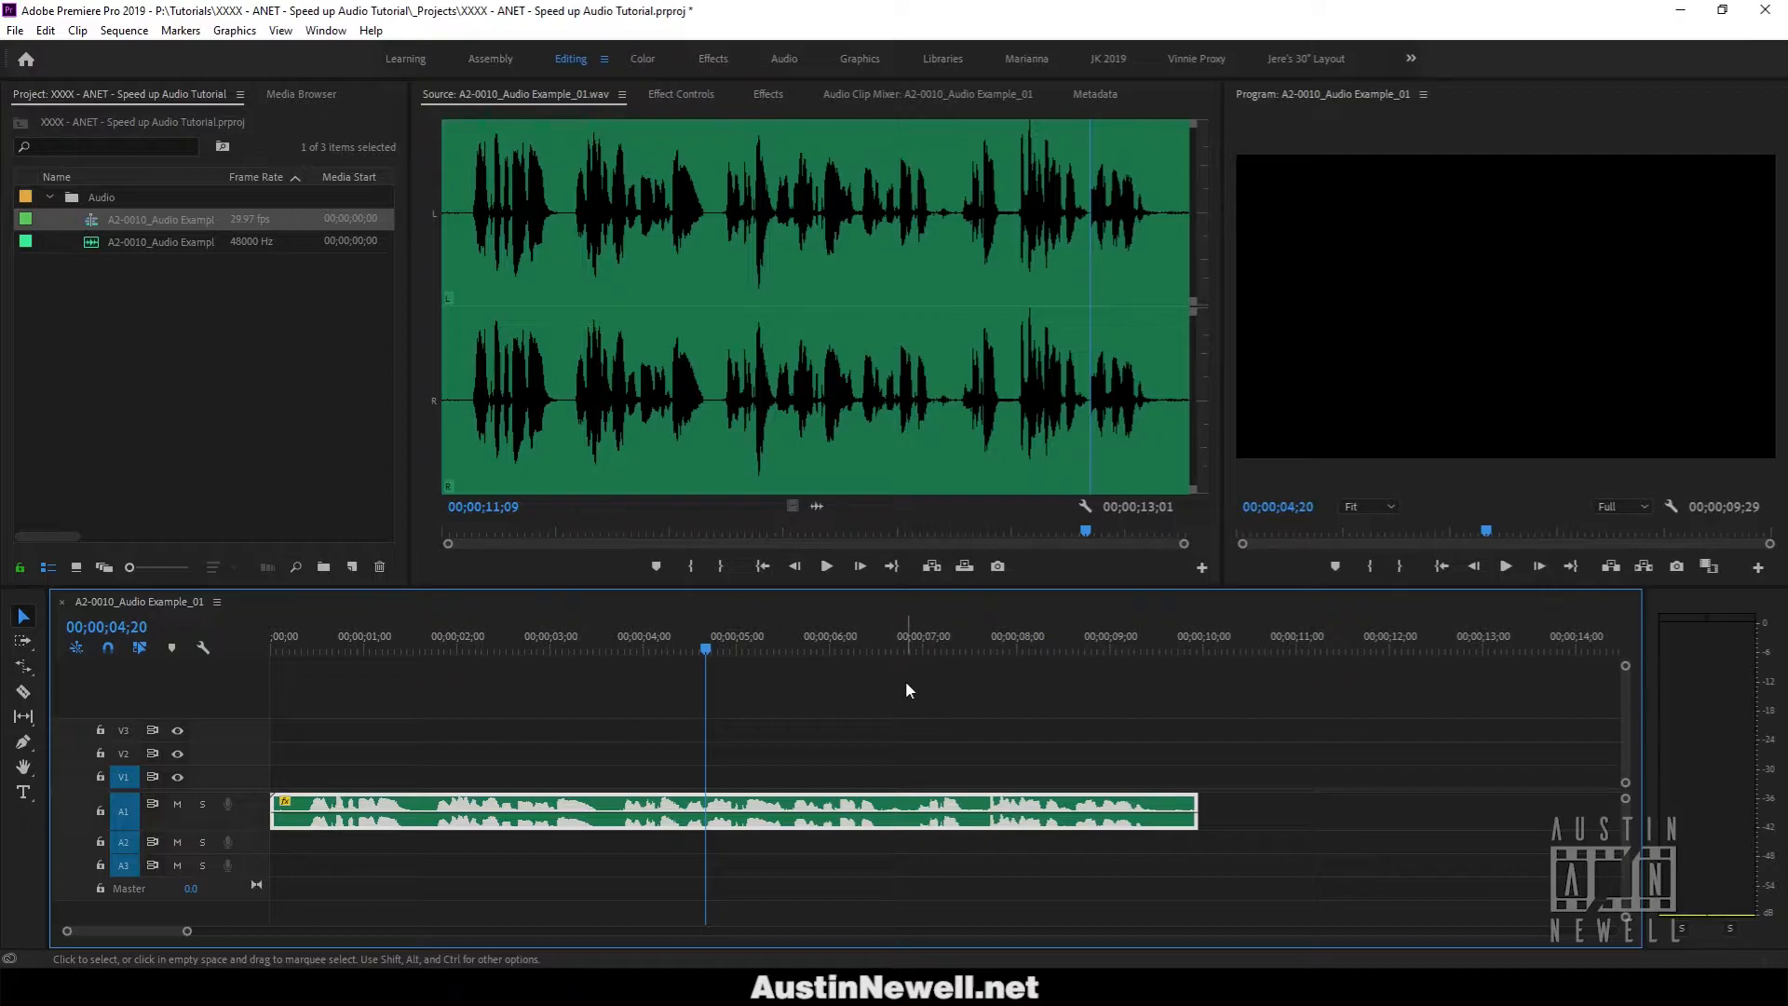
{"action": "left_click", "coordinate": [830, 646]}
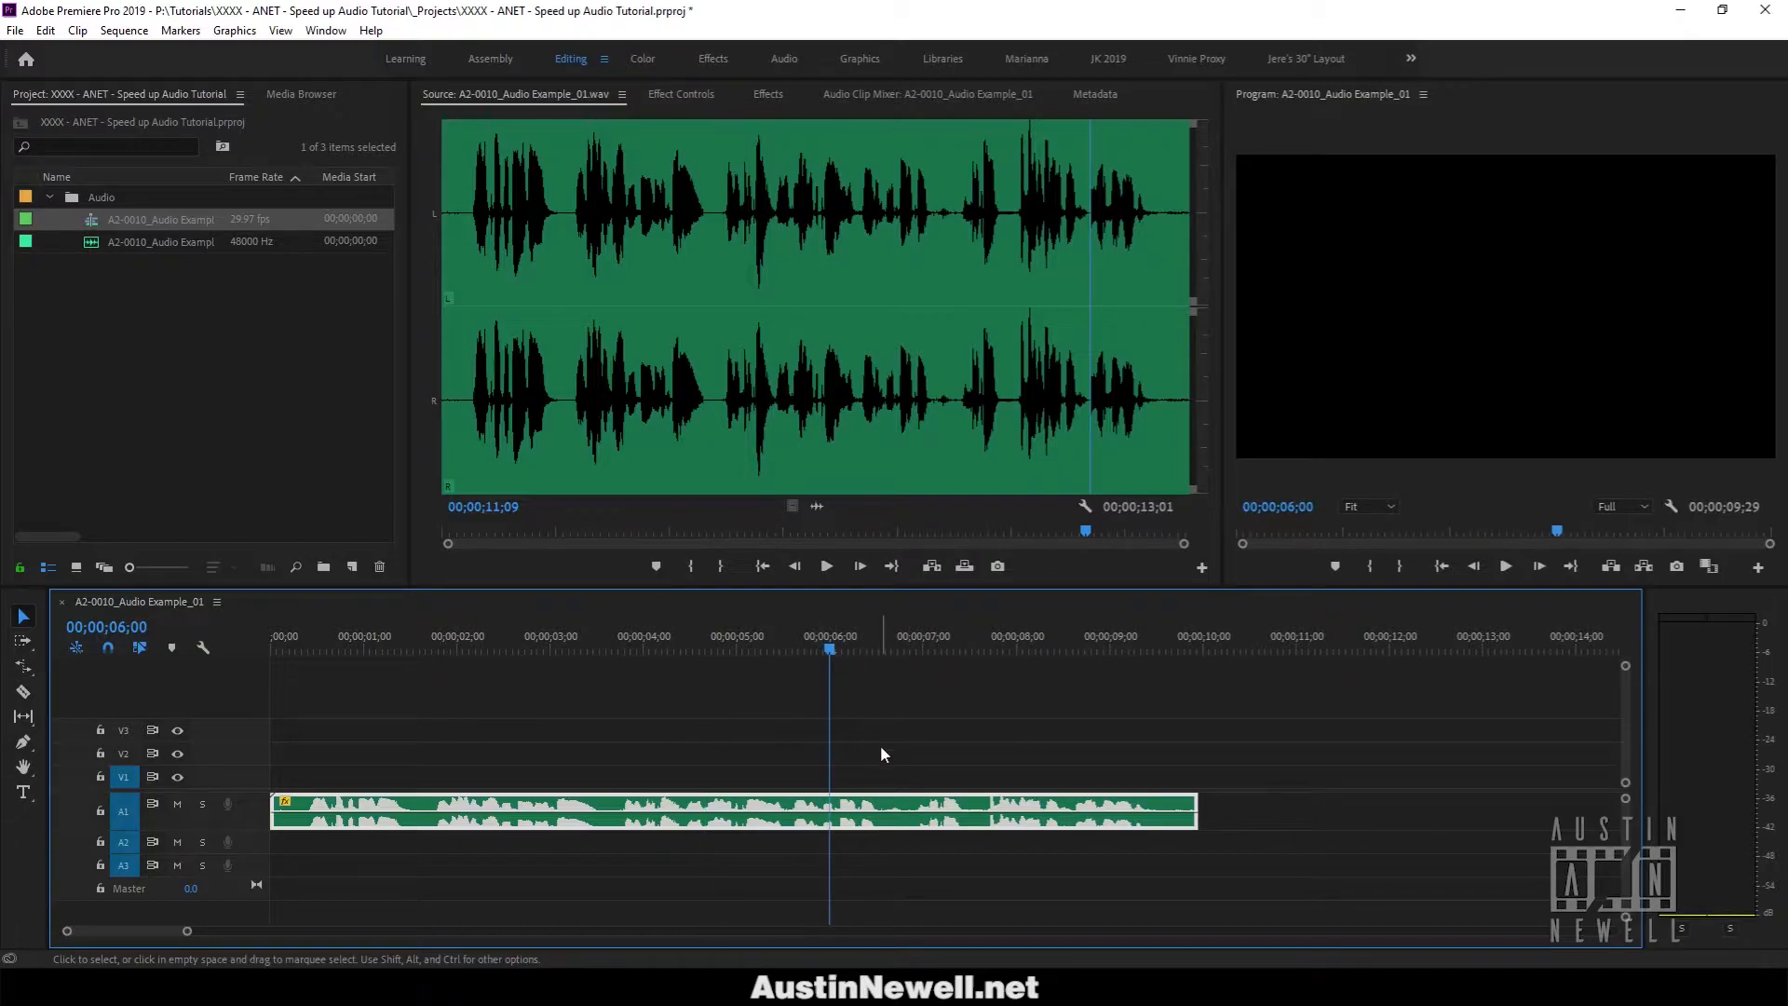
Set the clip's speed to a round 130% in Speed/Duration, giving a 00;00;10;00 duration.
{"action": "key", "text": "ctrl+r"}
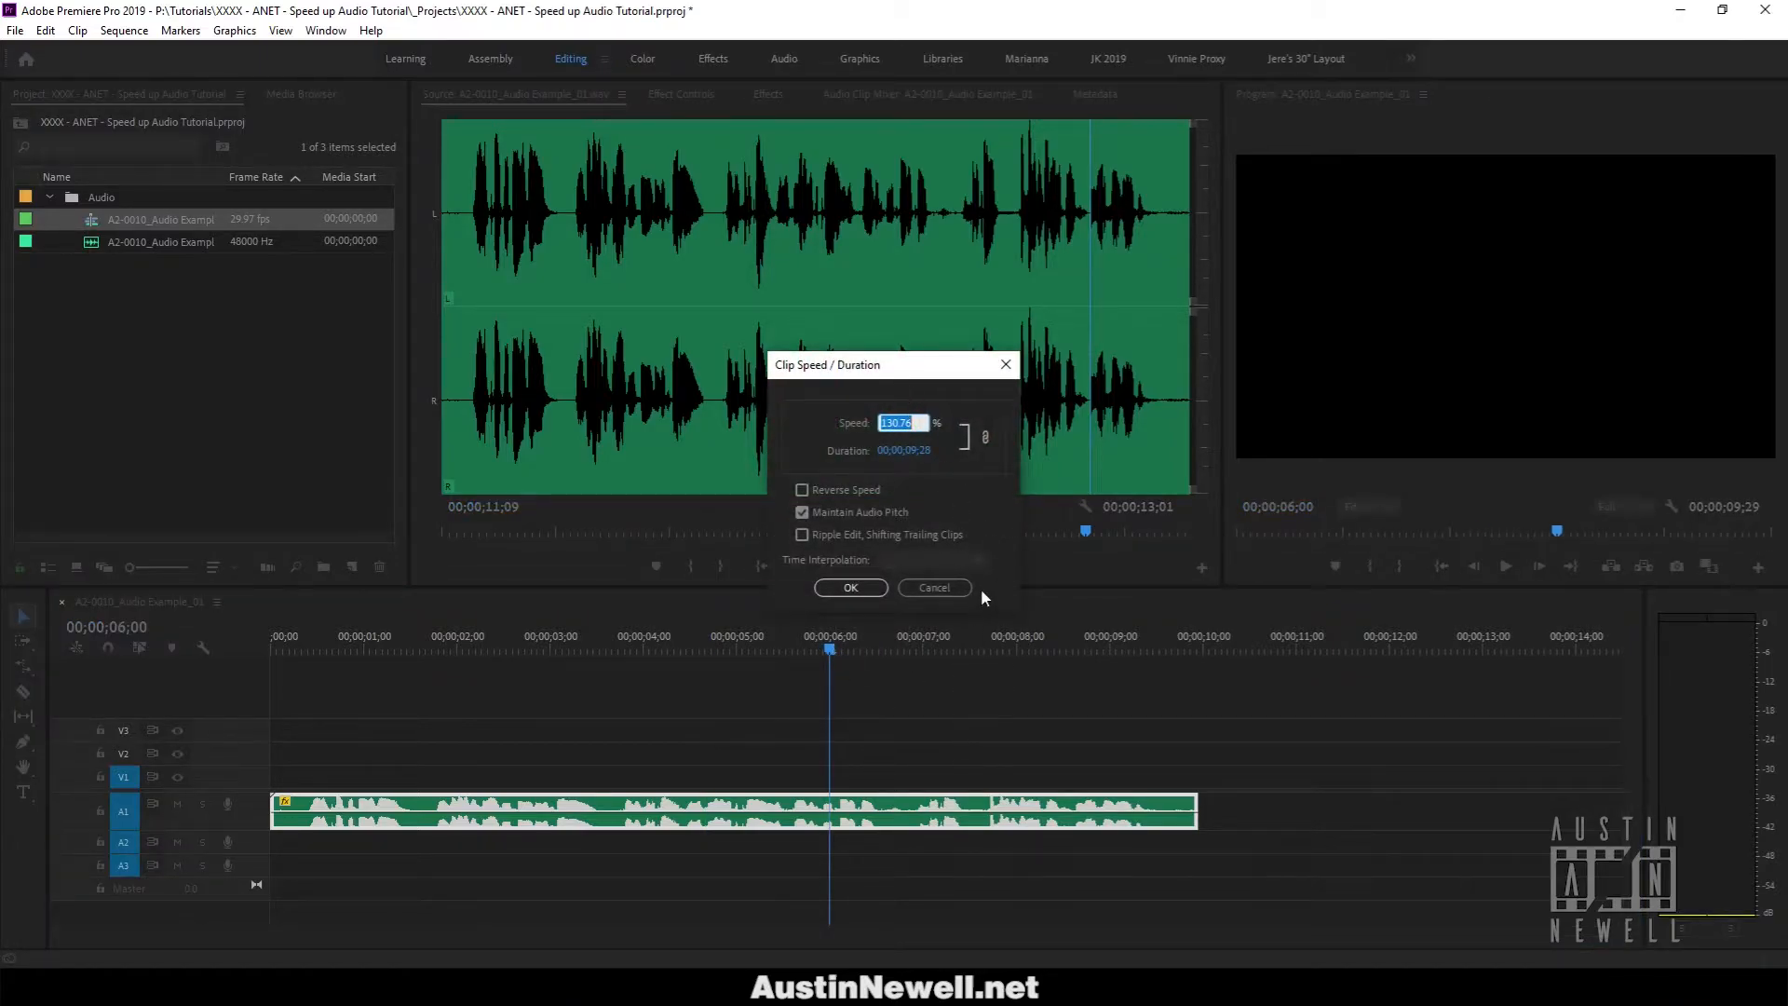
{"action": "left_click", "coordinate": [934, 587]}
{"action": "right_click", "coordinate": [938, 803]}
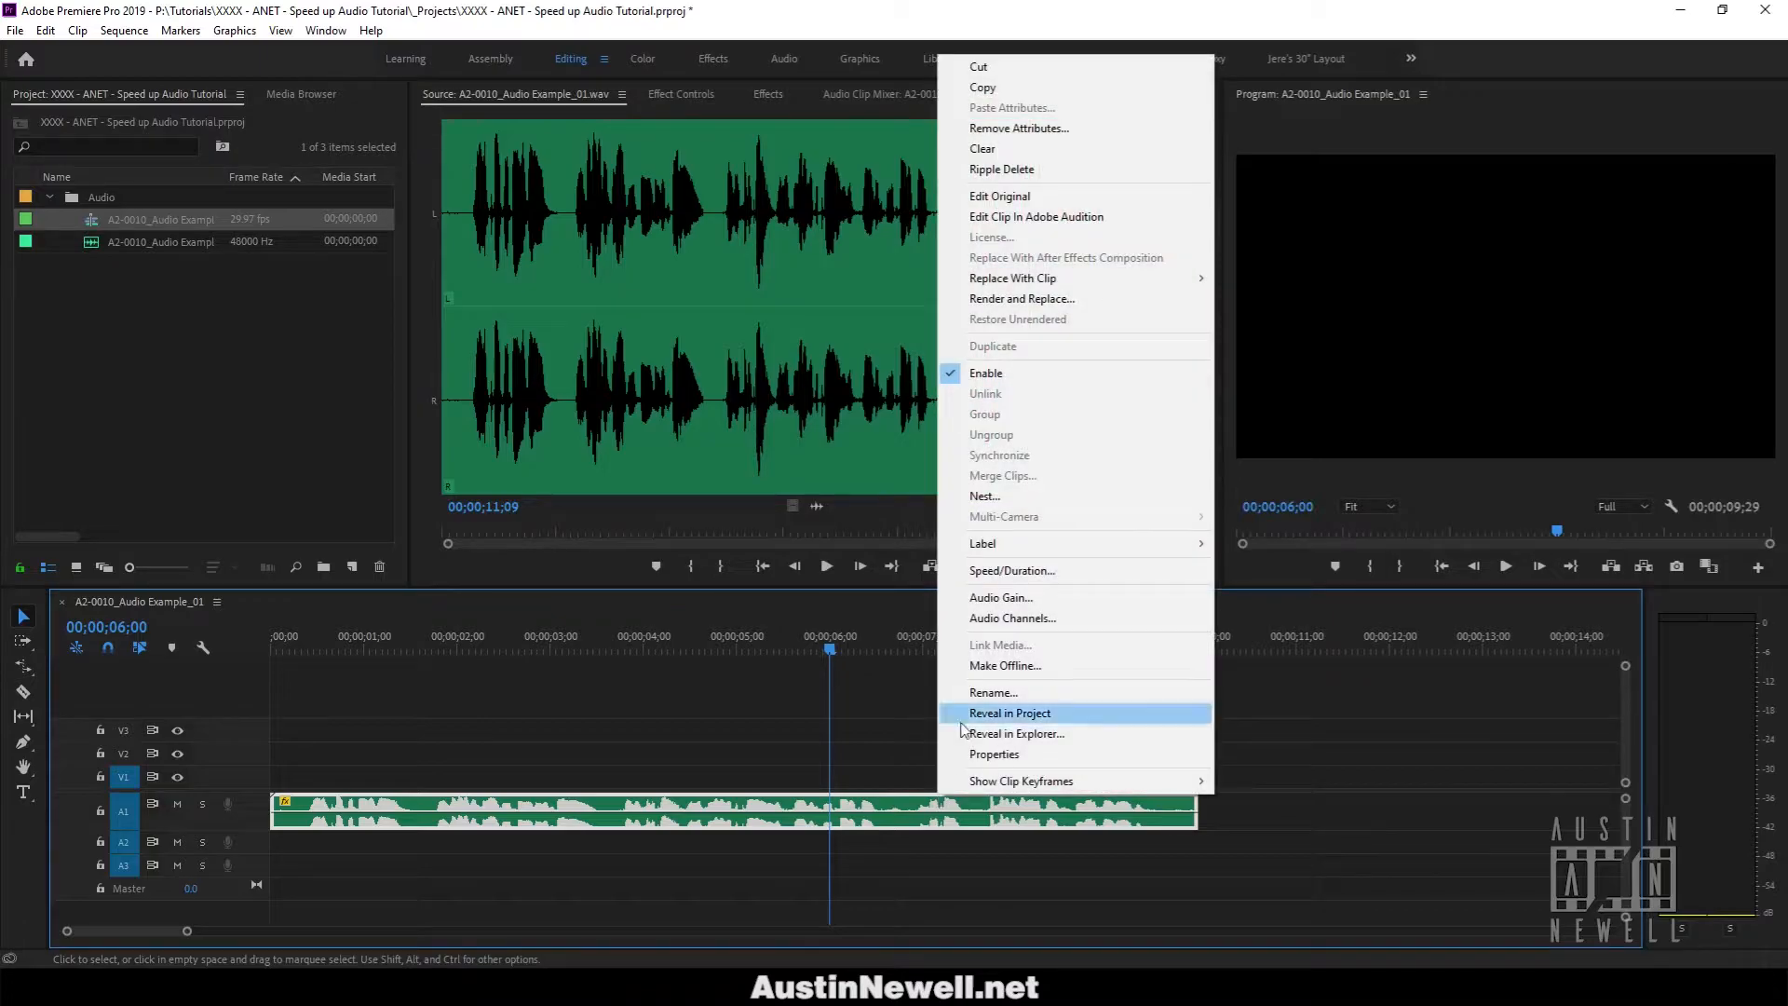
{"action": "left_click", "coordinate": [1013, 570]}
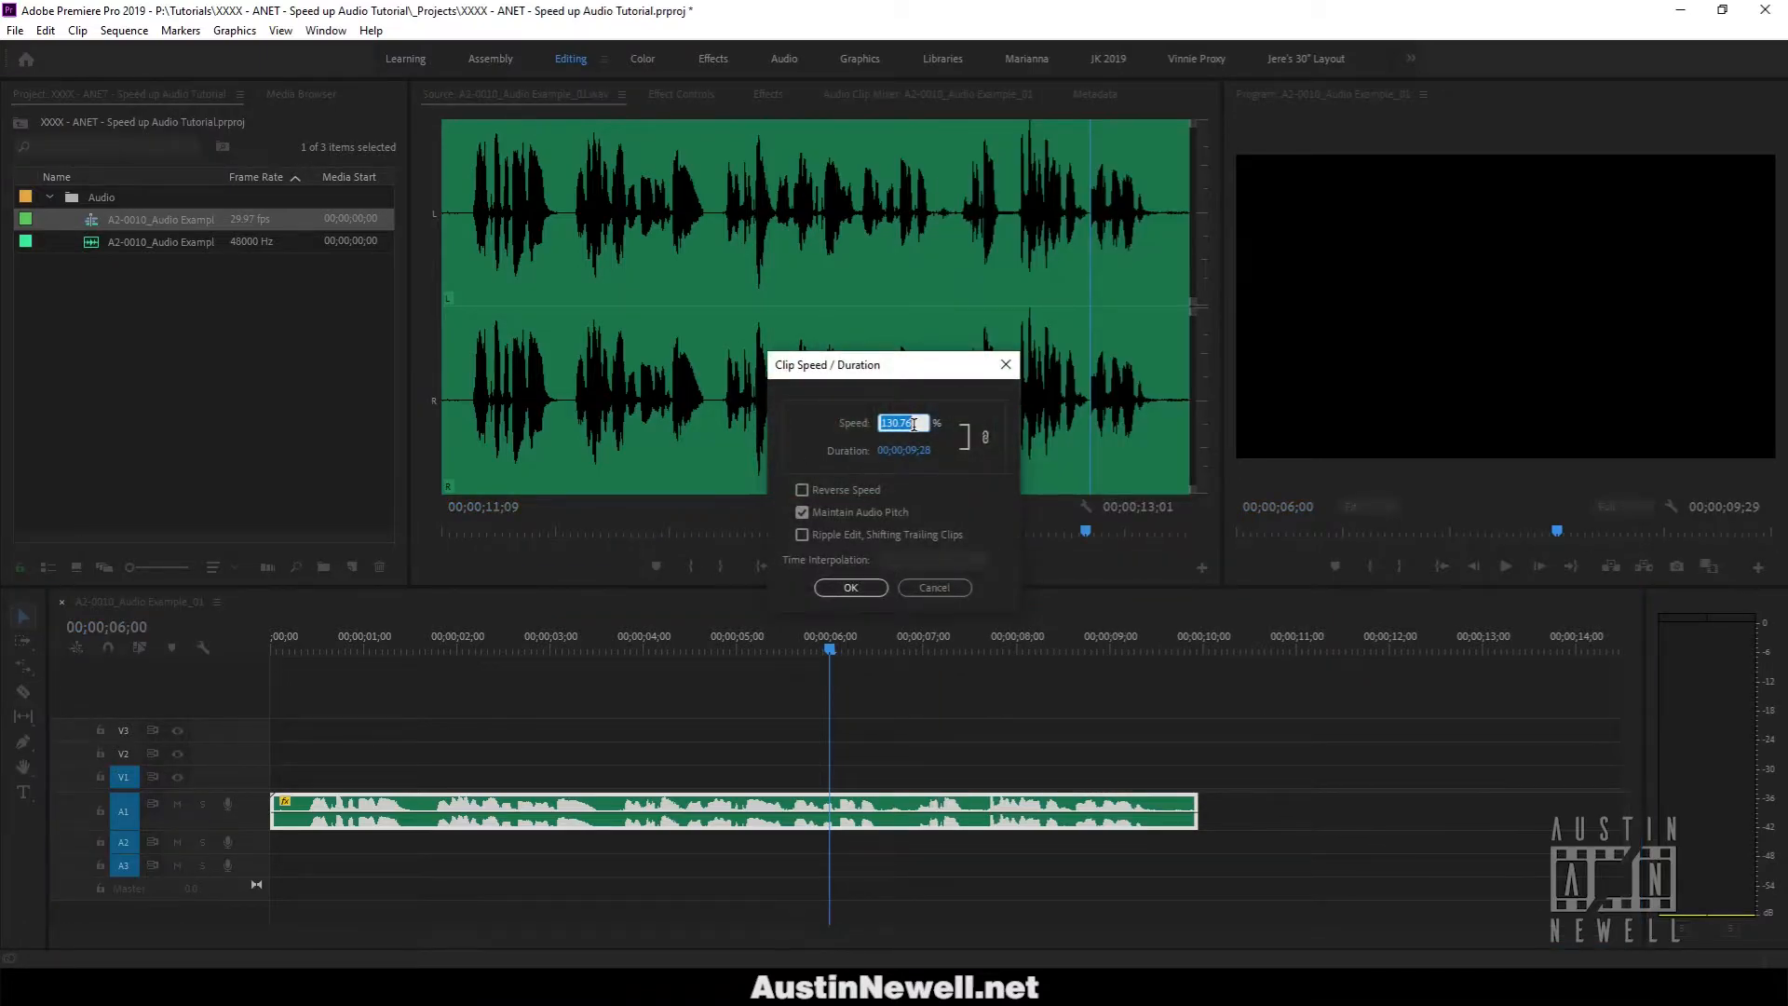
{"action": "left_click_drag", "start_coordinate": [921, 421], "coordinate": [899, 436]}
{"action": "key", "text": "BackSpace"}
{"action": "left_click", "coordinate": [917, 395]}
Open the Audacity Windows download page from the Google results, then return to the empty Audacity project.
{"action": "left_click", "coordinate": [980, 987]}
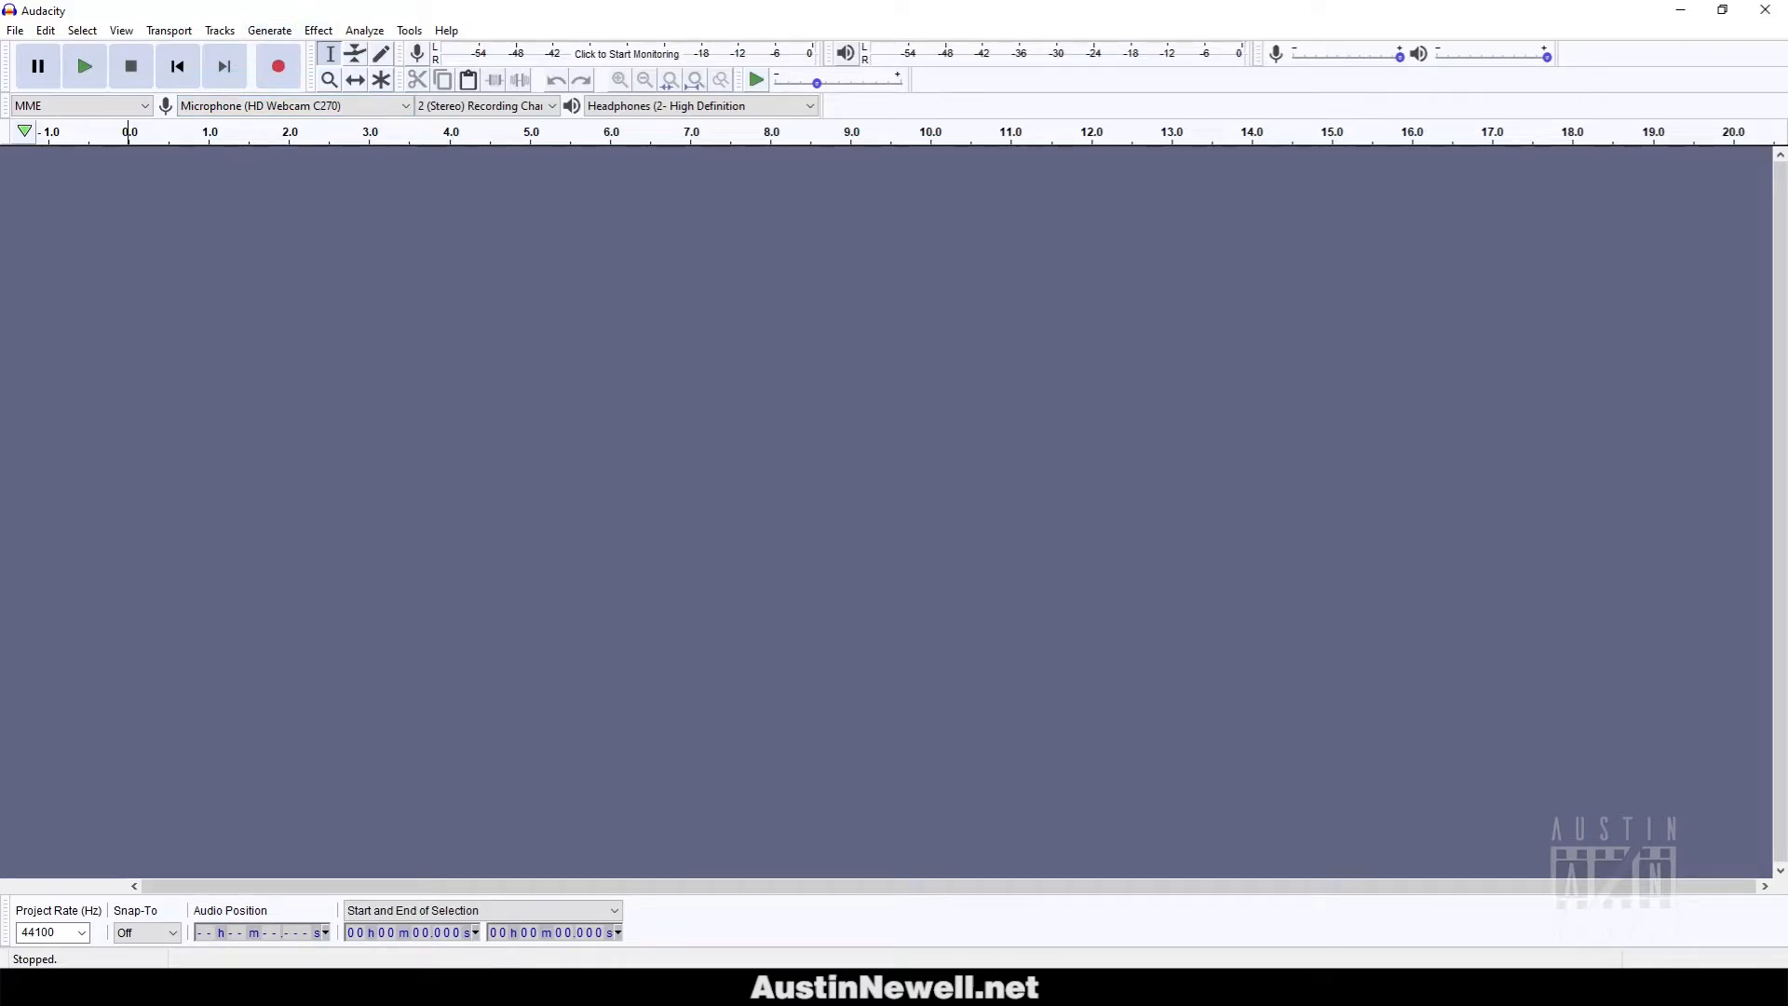
{"action": "left_click_drag", "start_coordinate": [596, 0], "coordinate": [842, 94]}
{"action": "scroll", "coordinate": [1066, 217], "scroll_direction": "up", "scroll_amount": 3}
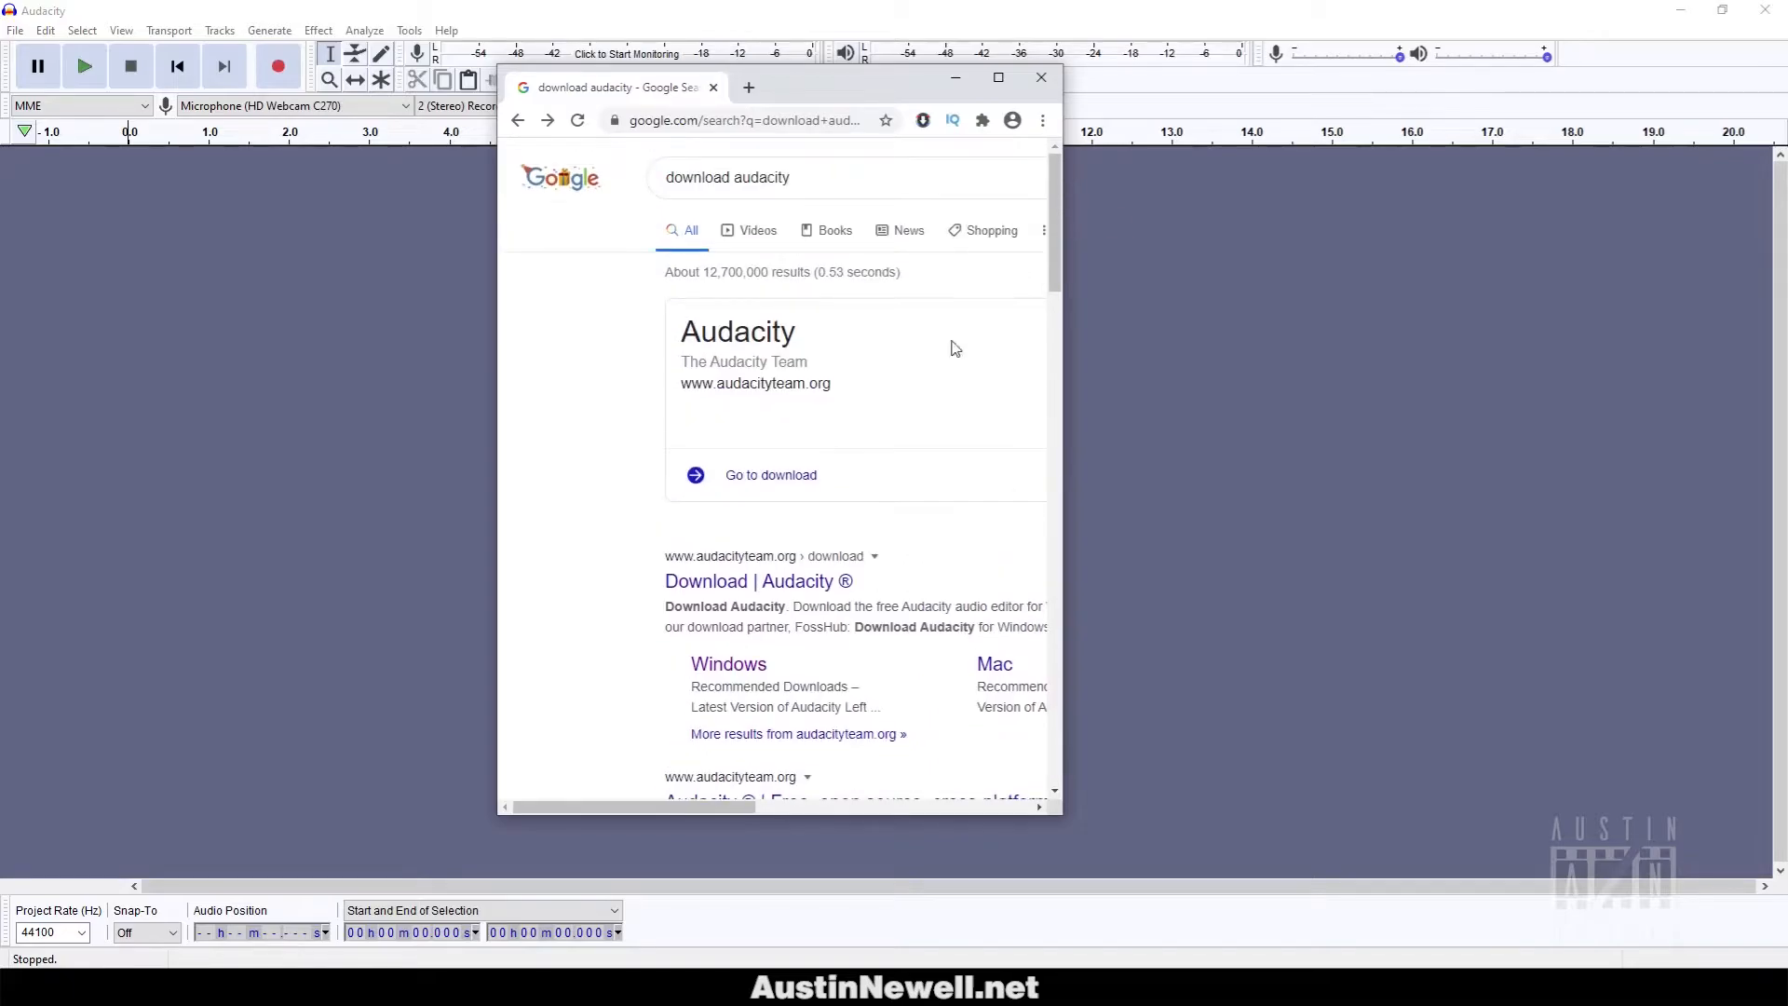
{"action": "scroll", "coordinate": [952, 349], "scroll_direction": "down", "scroll_amount": 2}
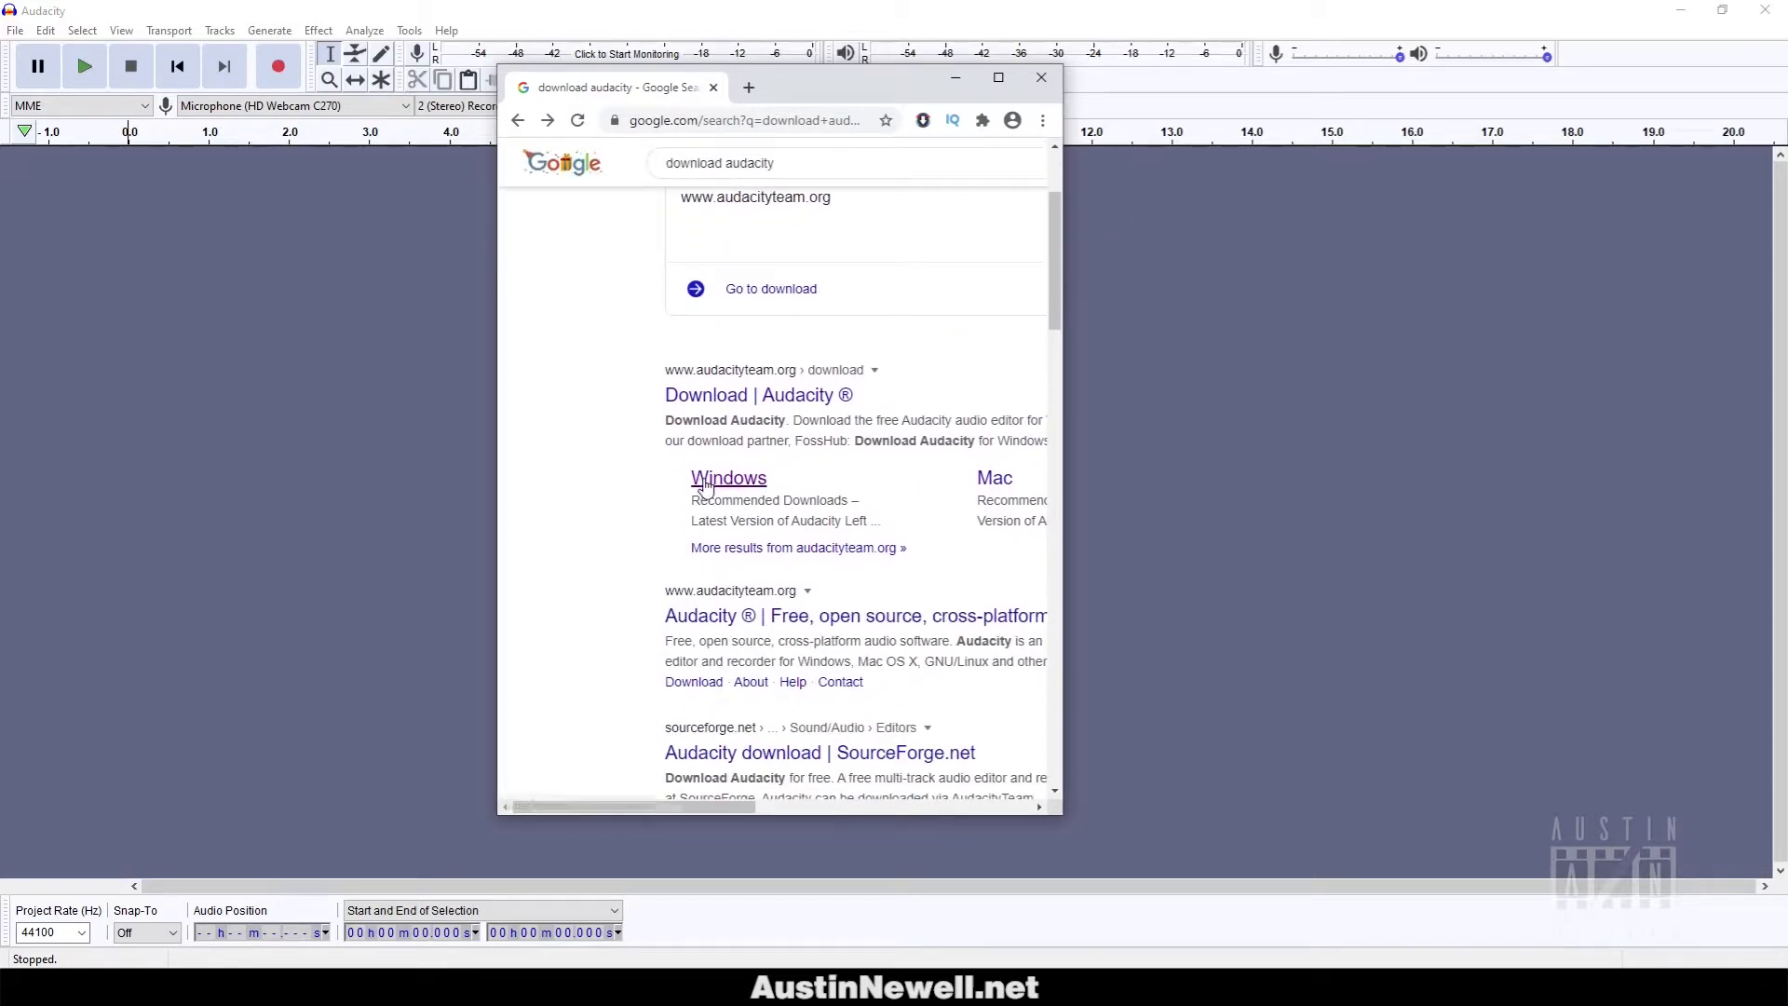
{"action": "left_click", "coordinate": [717, 476]}
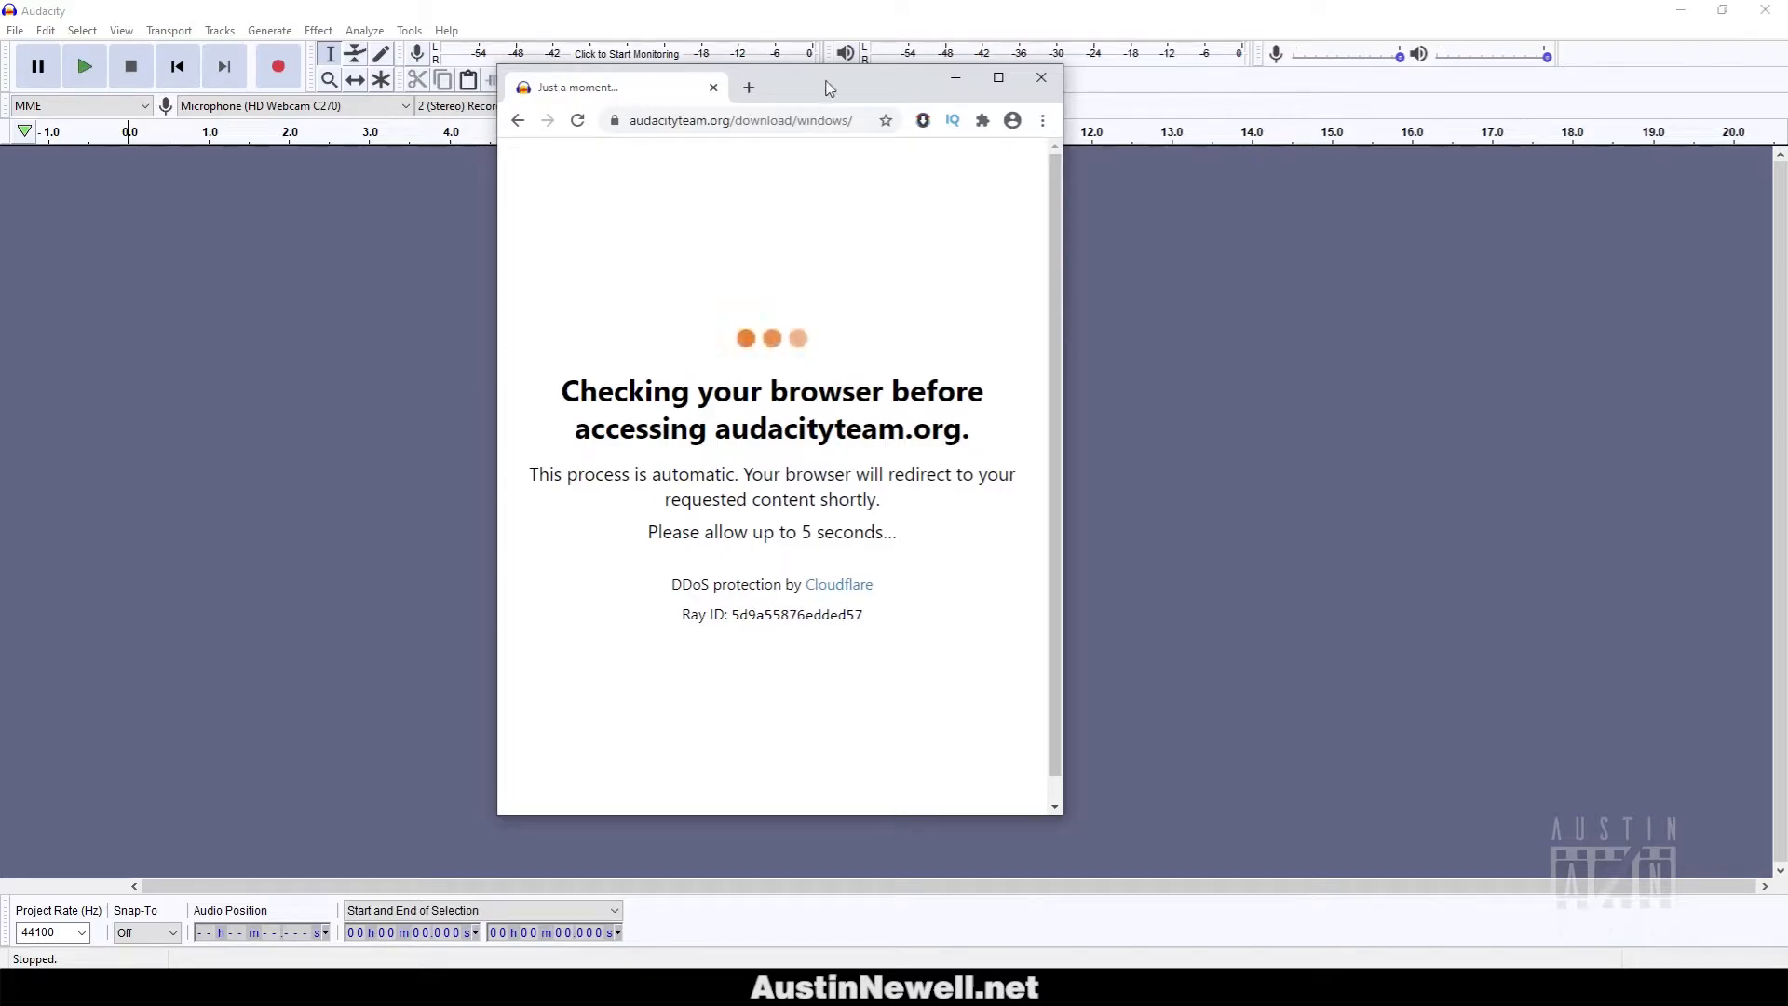
{"action": "left_click_drag", "start_coordinate": [750, 93], "coordinate": [313, 115]}
{"action": "left_click", "coordinate": [63, 12]}
{"action": "left_click", "coordinate": [15, 30]}
Import A2-0010_Audio Example_01.wav into Audacity via File > Import > Audio.
{"action": "mouse_move", "coordinate": [44, 32]}
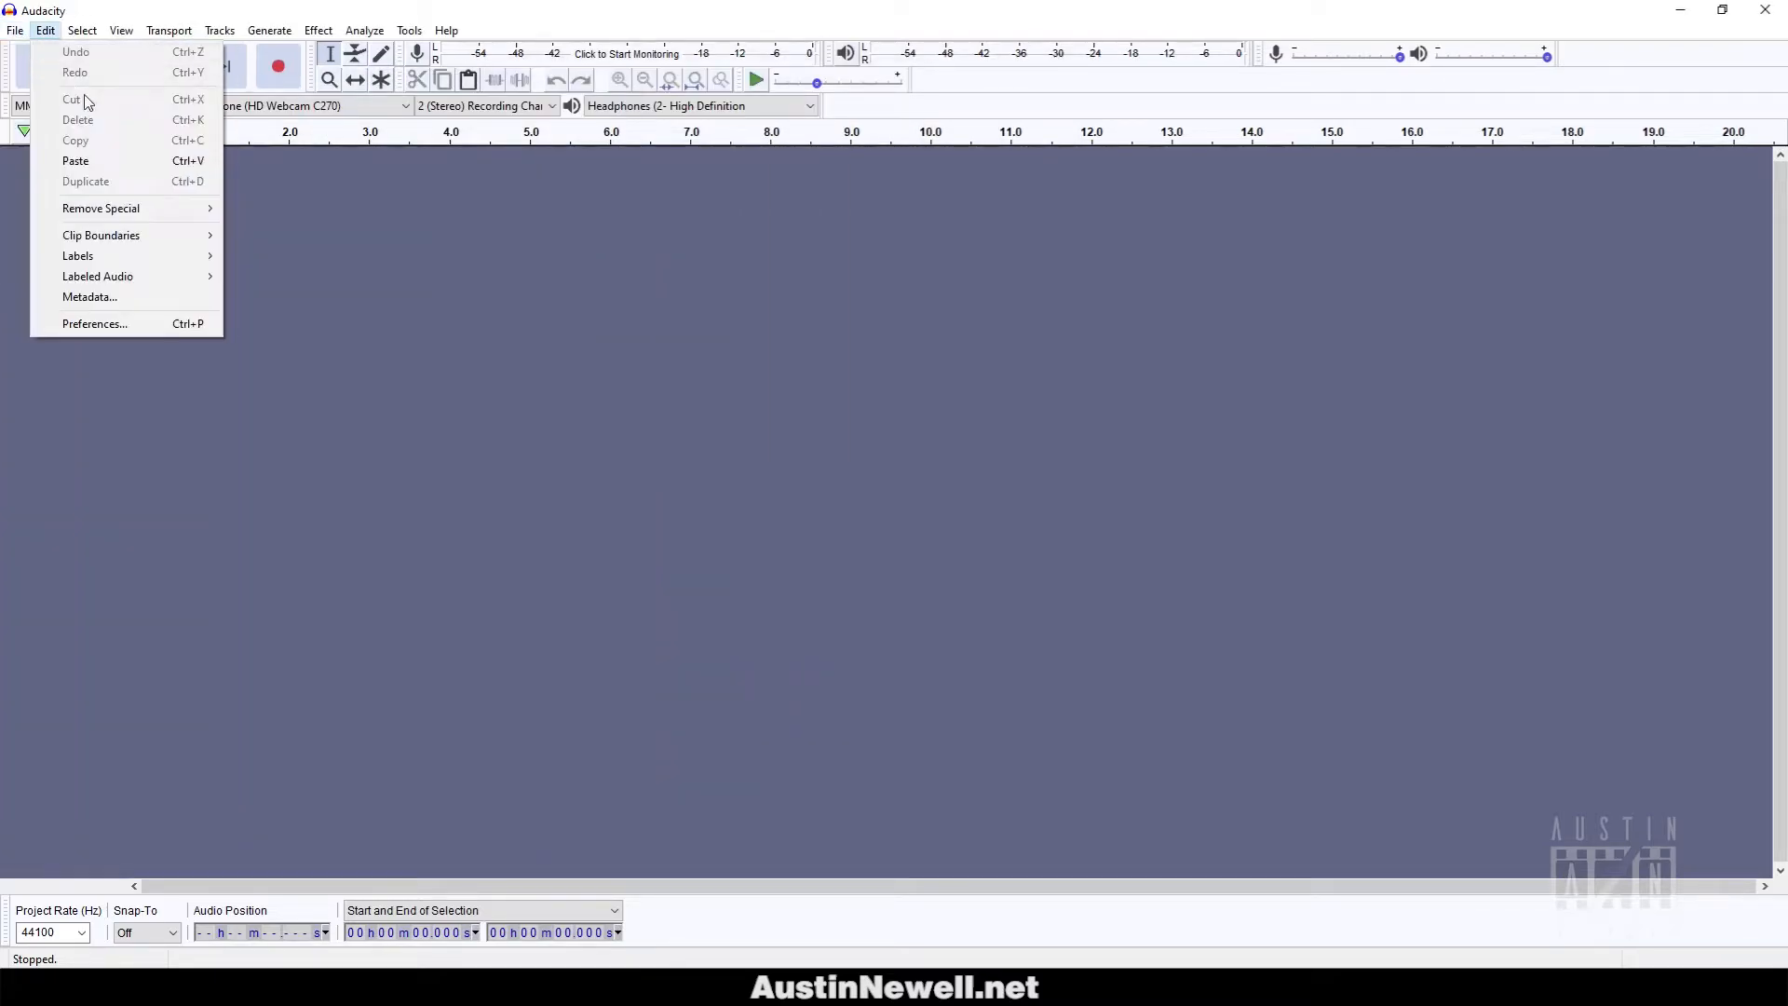
{"action": "mouse_move", "coordinate": [142, 187]}
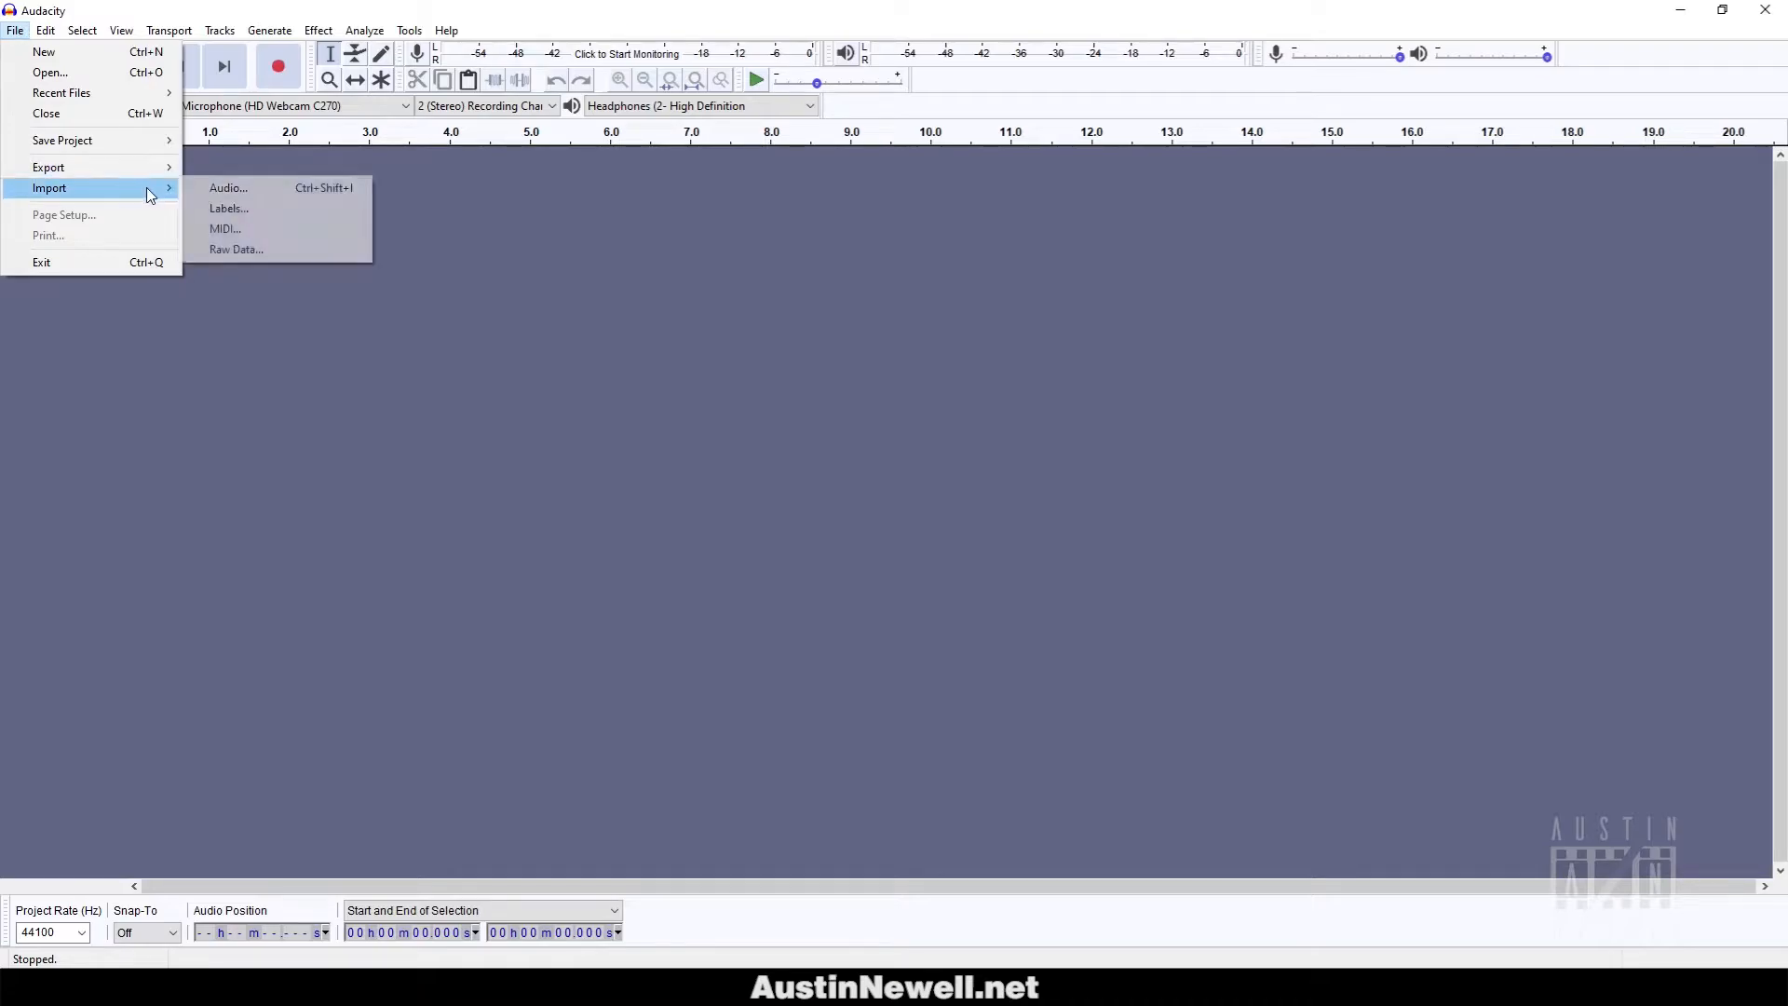
{"action": "left_click", "coordinate": [199, 189]}
{"action": "left_click", "coordinate": [373, 197]}
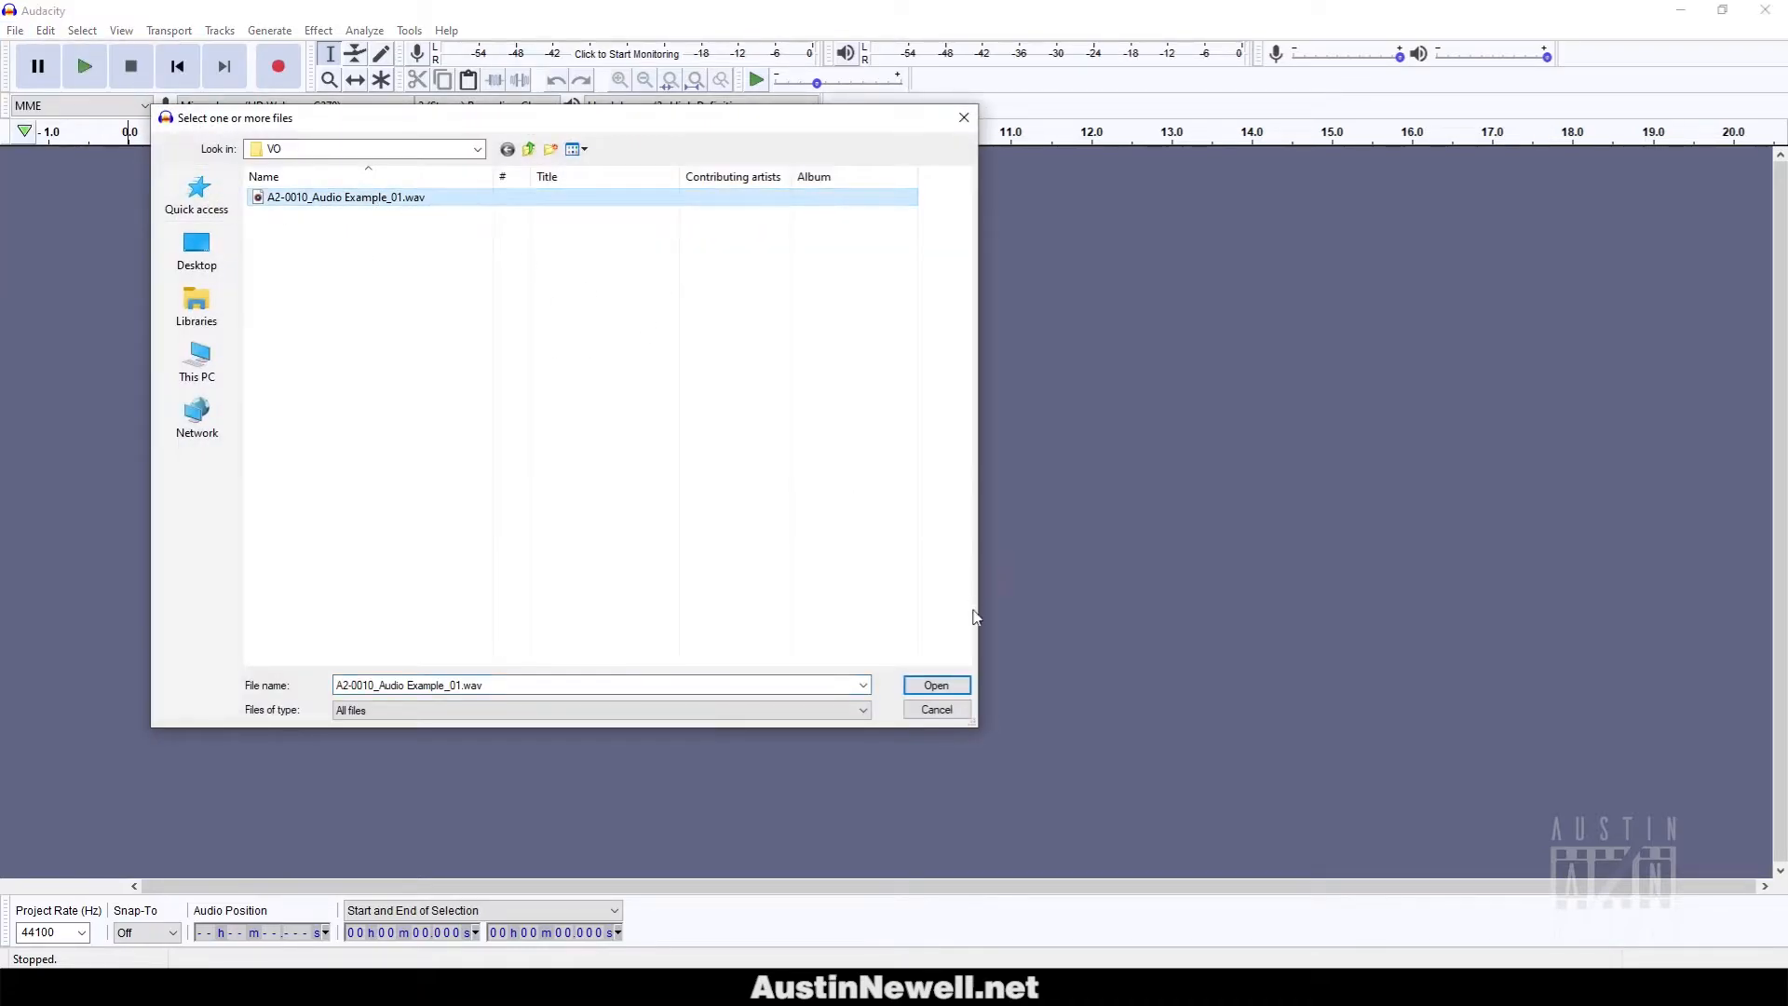
{"action": "left_click", "coordinate": [936, 686]}
Play back the imported voice-over, then select the whole track.
{"action": "key", "text": "space"}
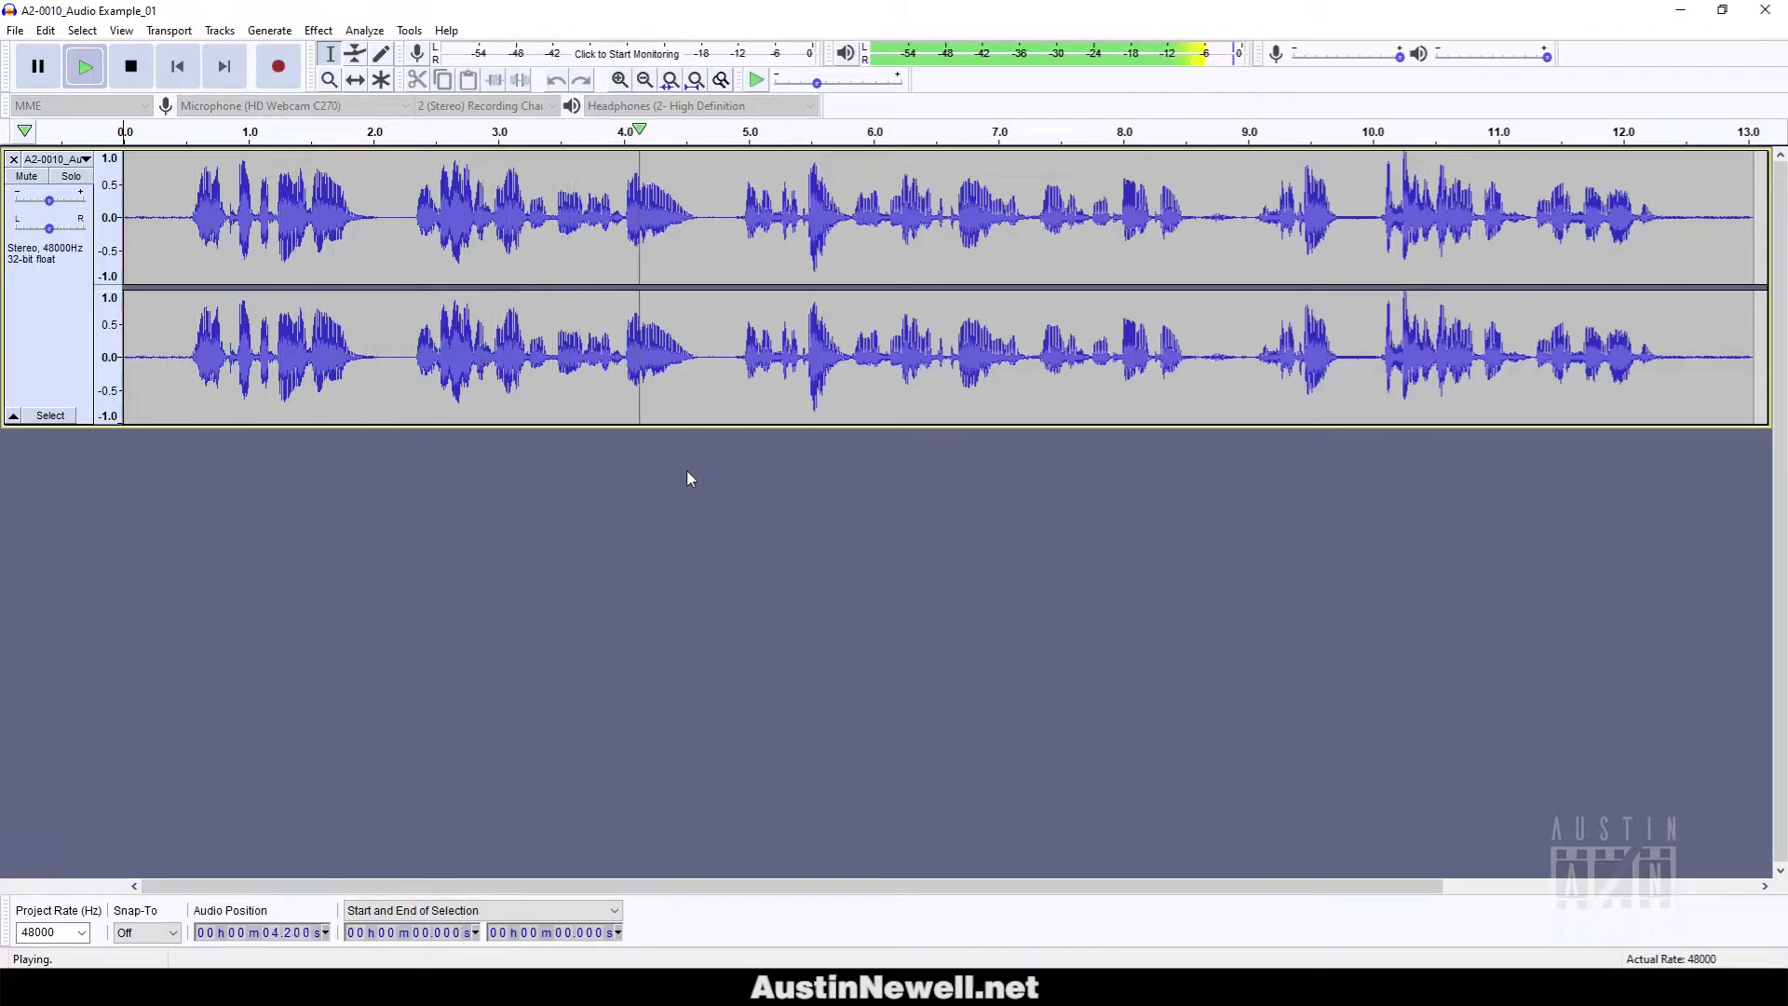
{"action": "key", "text": "space"}
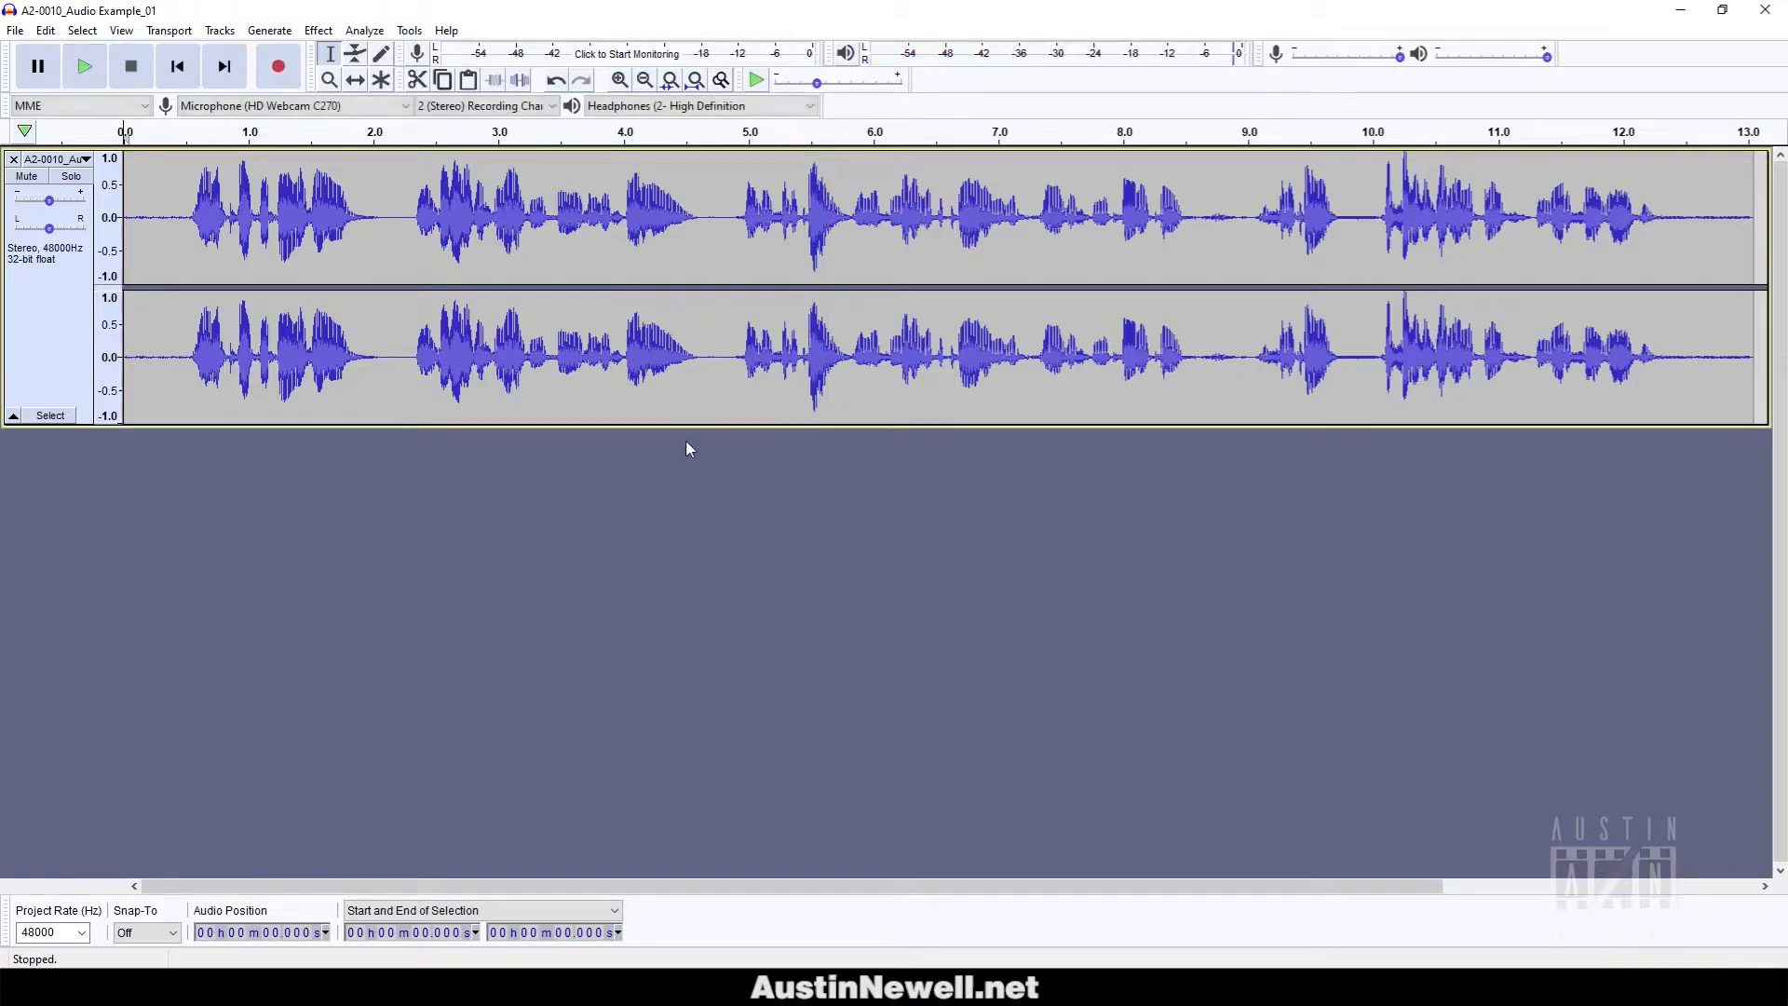
{"action": "key", "text": "ctrl+a"}
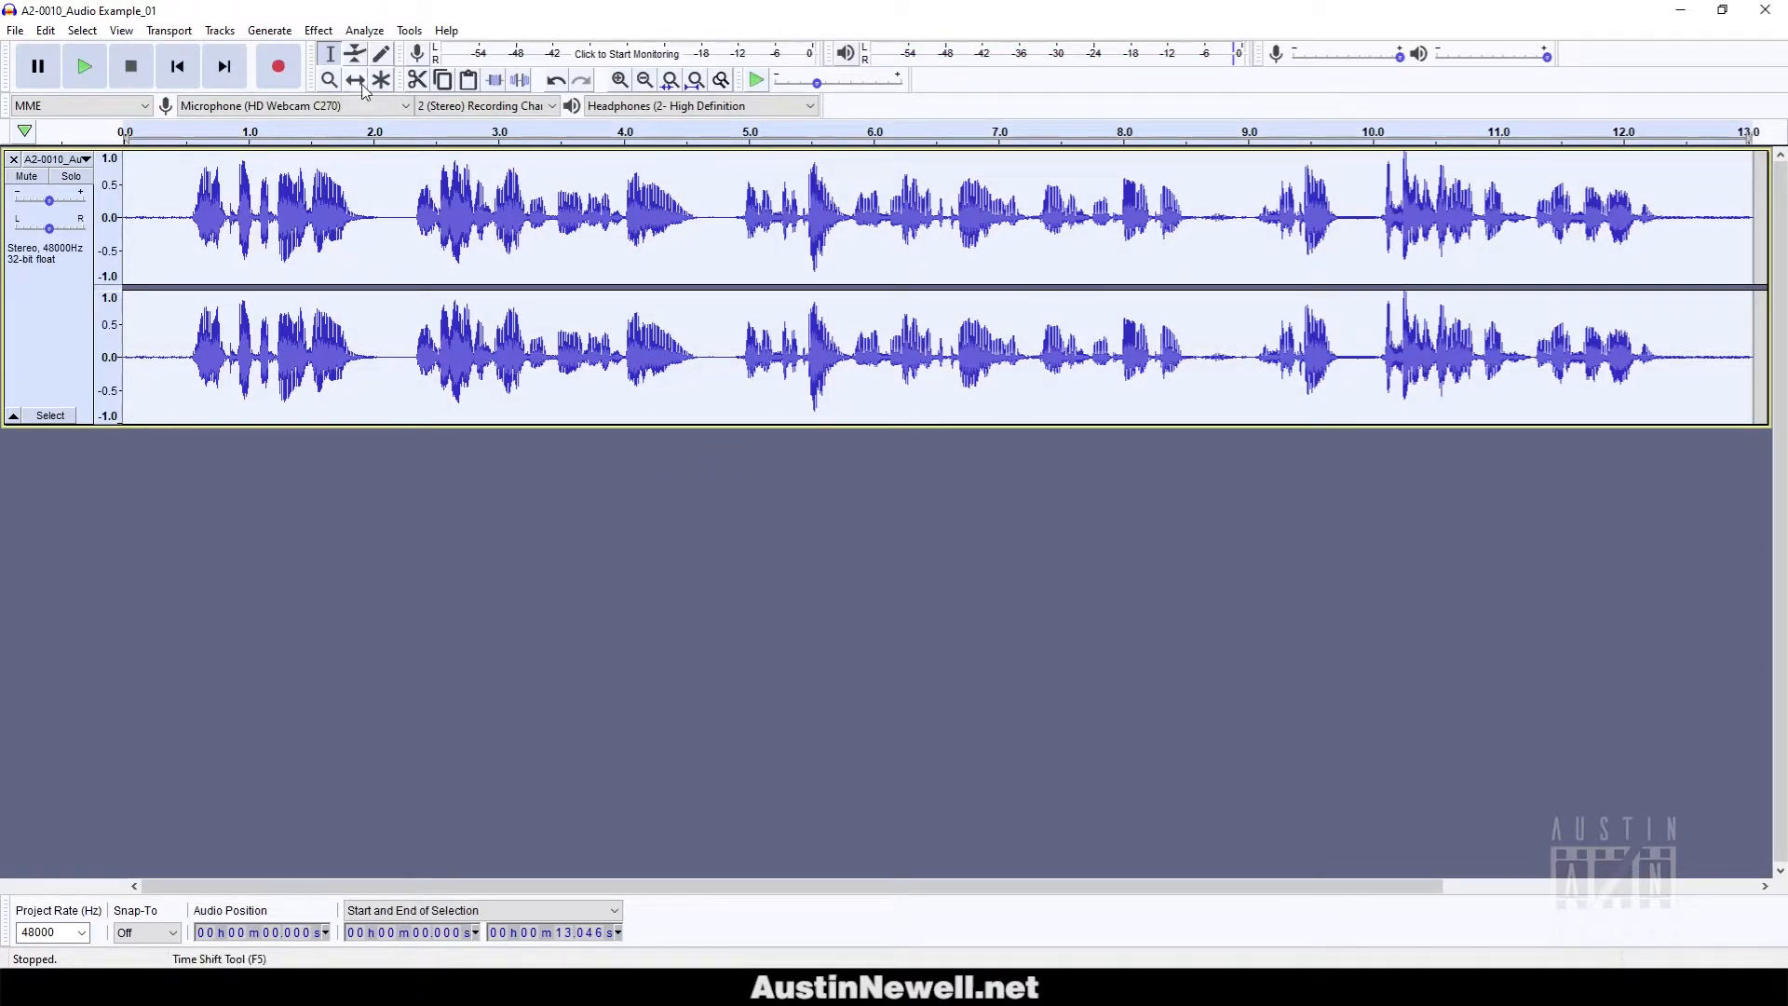
Open Audacity's Effect menu to reach Change Tempo.
{"action": "left_click", "coordinate": [319, 32]}
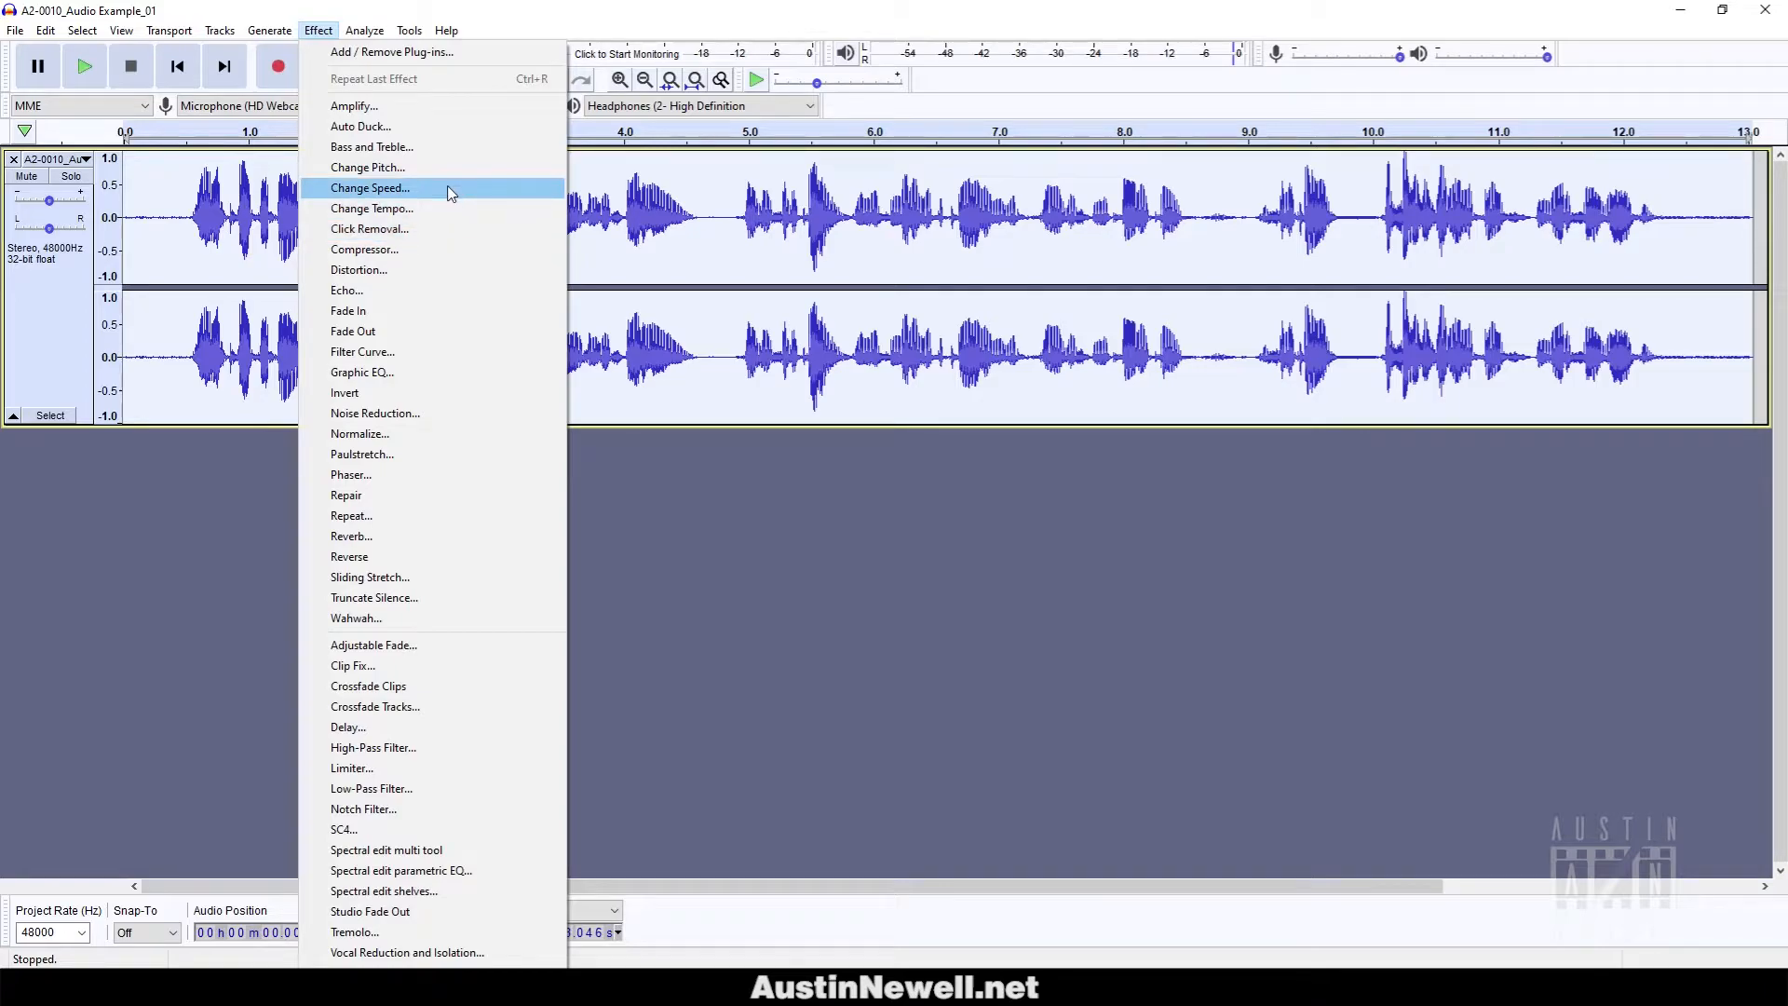
Apply Change Tempo with a 10-second target length (30.464% change) to the voice-over.
{"action": "left_click", "coordinate": [433, 209]}
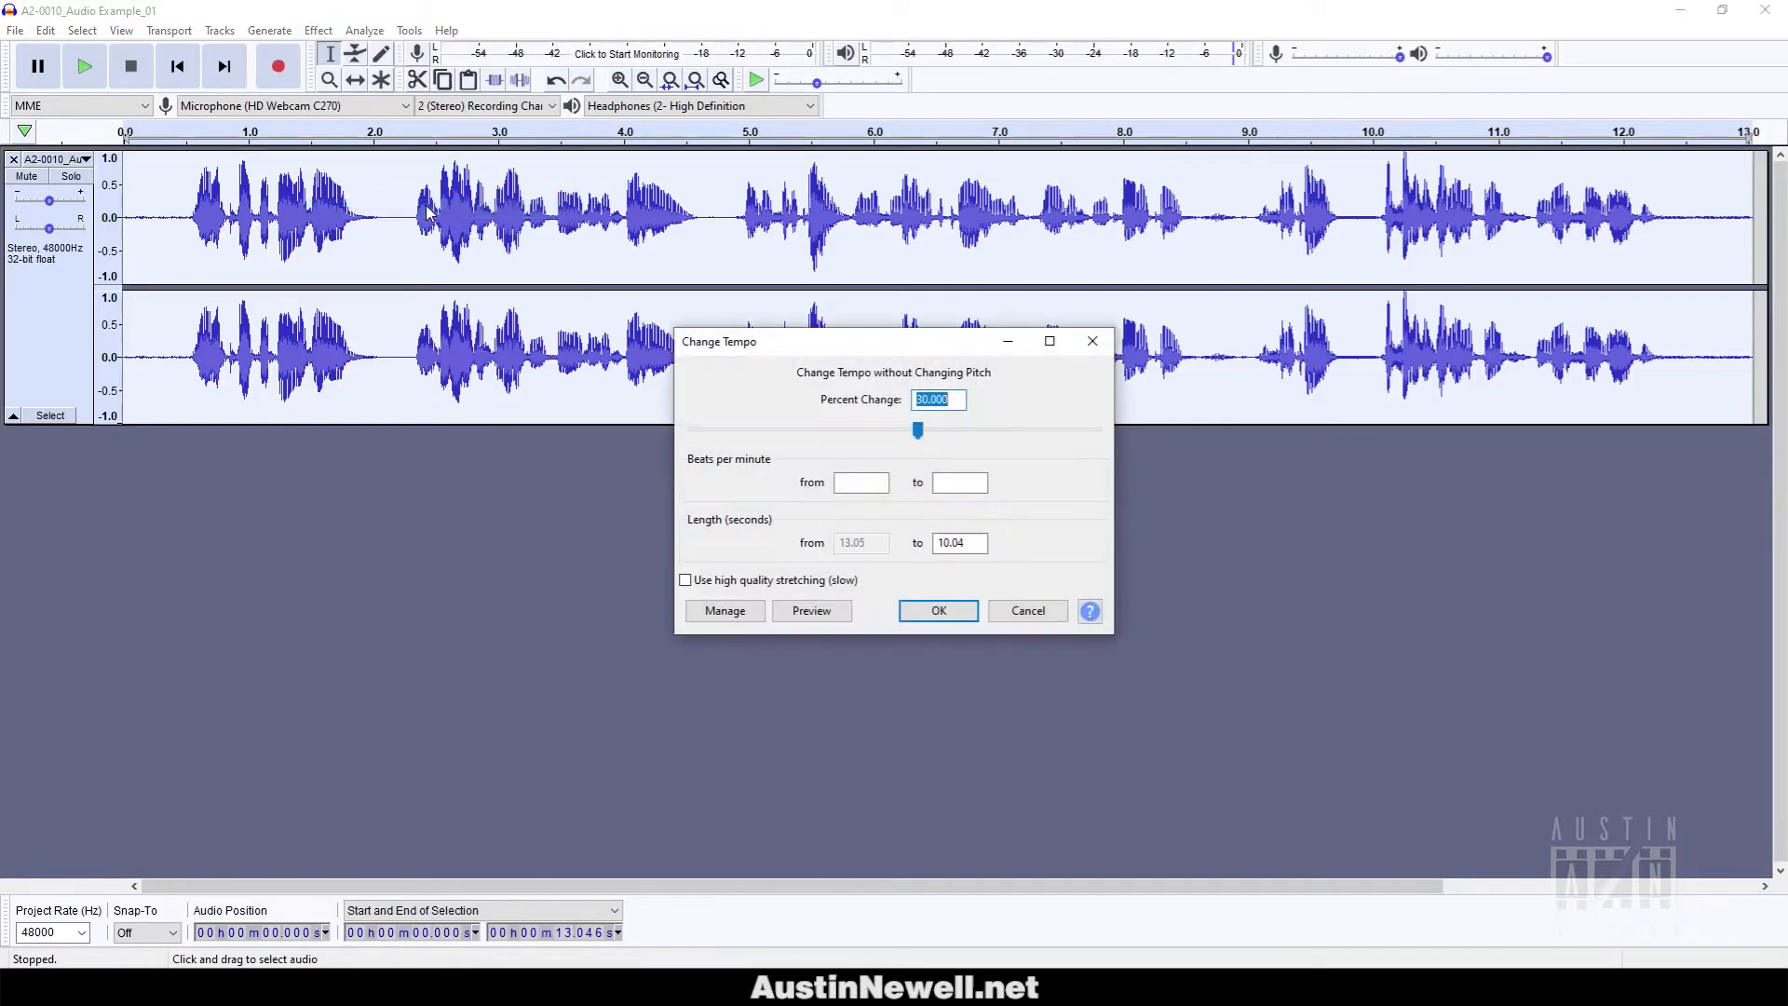
{"action": "mouse_move", "coordinate": [920, 431]}
{"action": "left_mouse_down"}
{"action": "mouse_move", "coordinate": [1018, 437]}
{"action": "mouse_move", "coordinate": [910, 431]}
{"action": "mouse_move", "coordinate": [911, 411]}
{"action": "left_mouse_up"}
{"action": "double_click", "coordinate": [942, 544]}
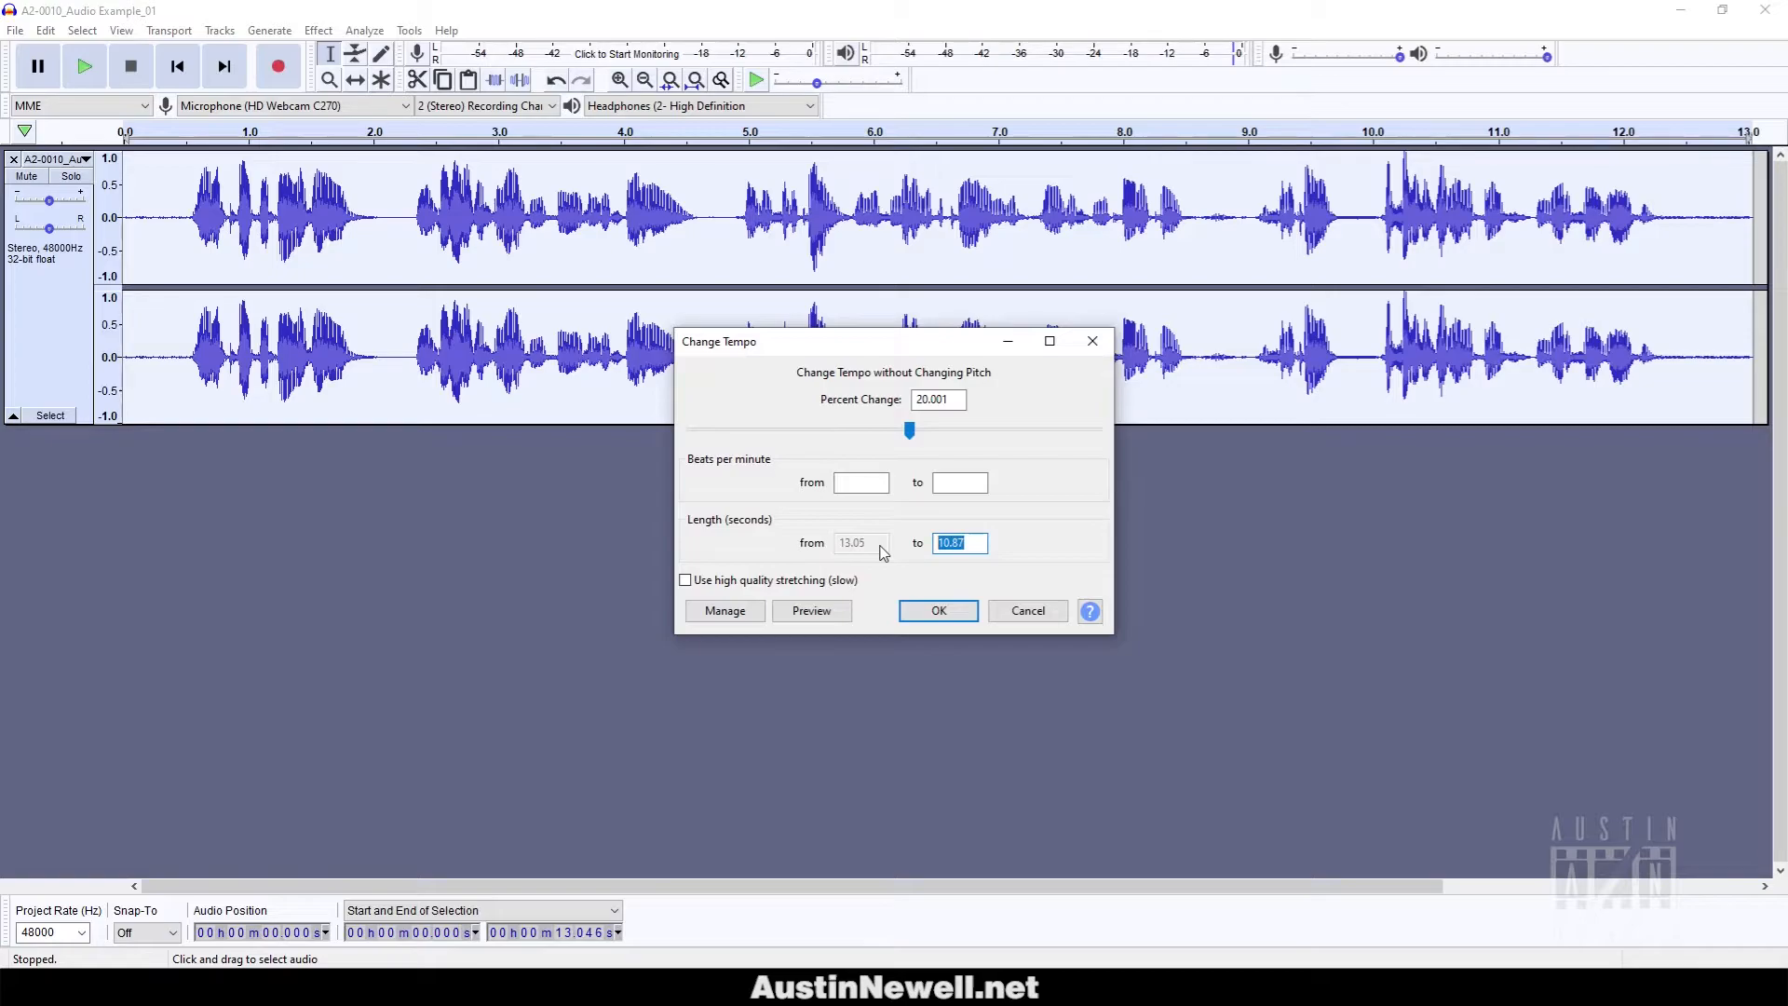
{"action": "type", "text": "10"}
{"action": "left_click", "coordinate": [964, 399]}
{"action": "left_click", "coordinate": [933, 611]}
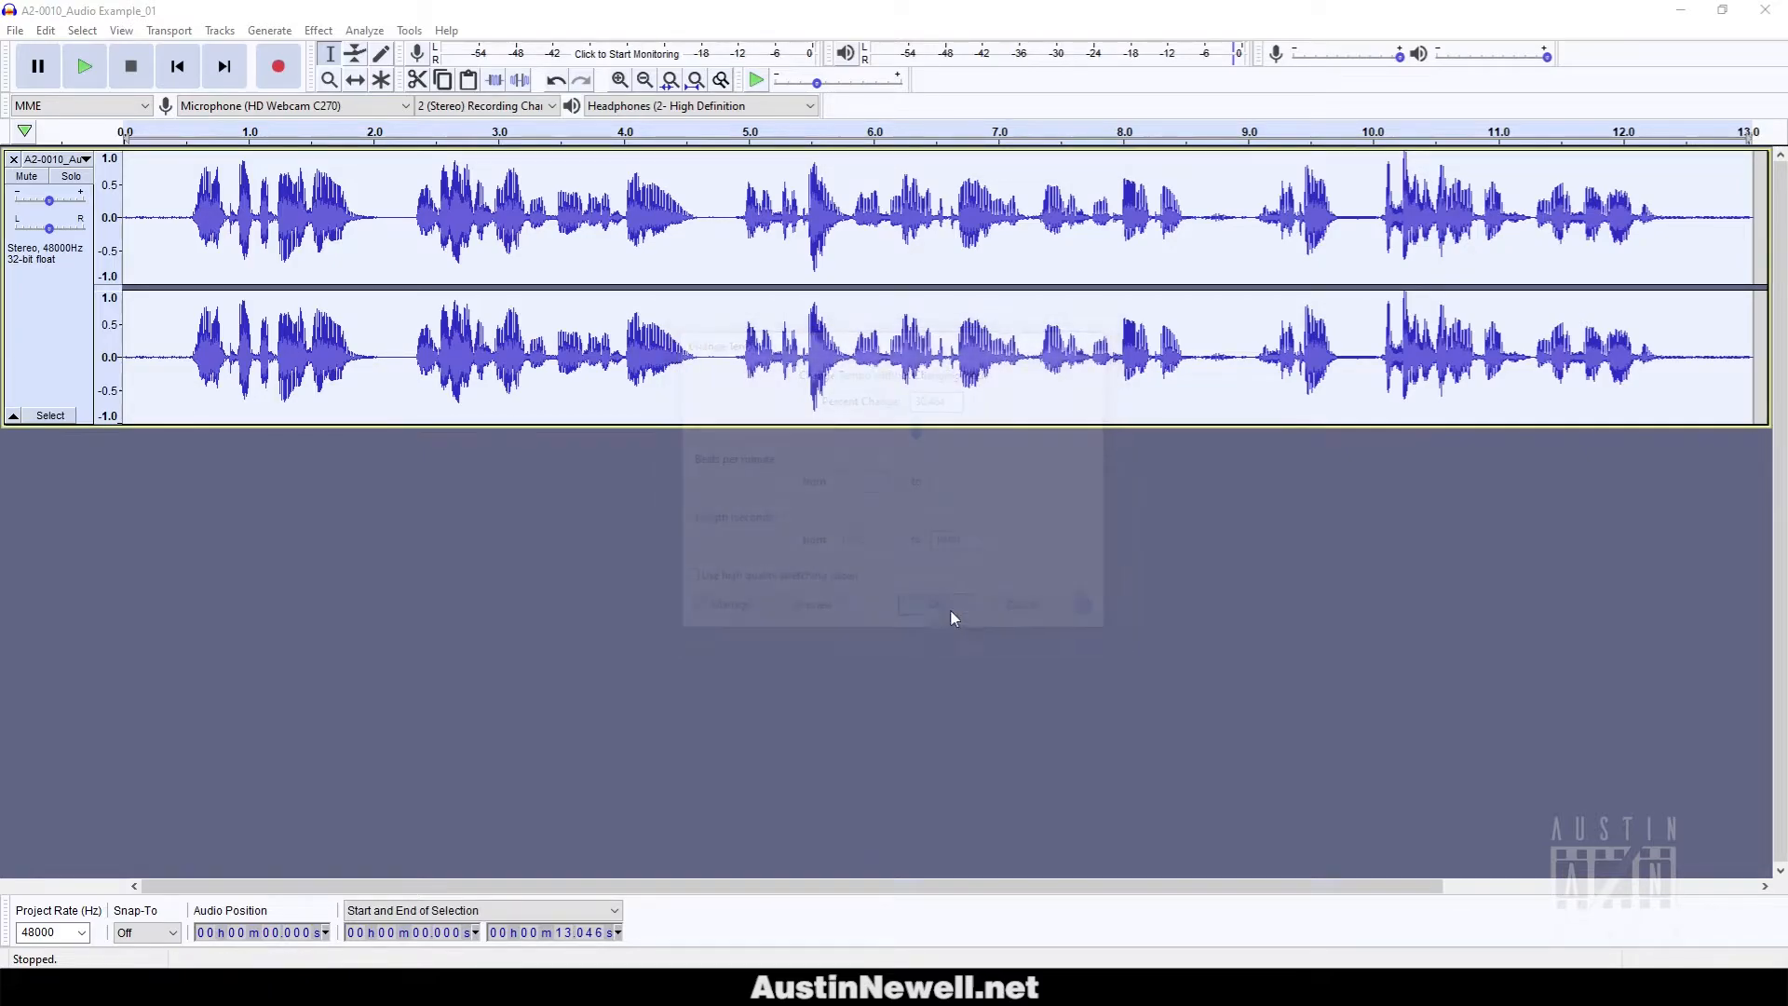
Listen to the 10-second sped-up voice-over, then undo the Change Tempo.
{"action": "key", "text": "space"}
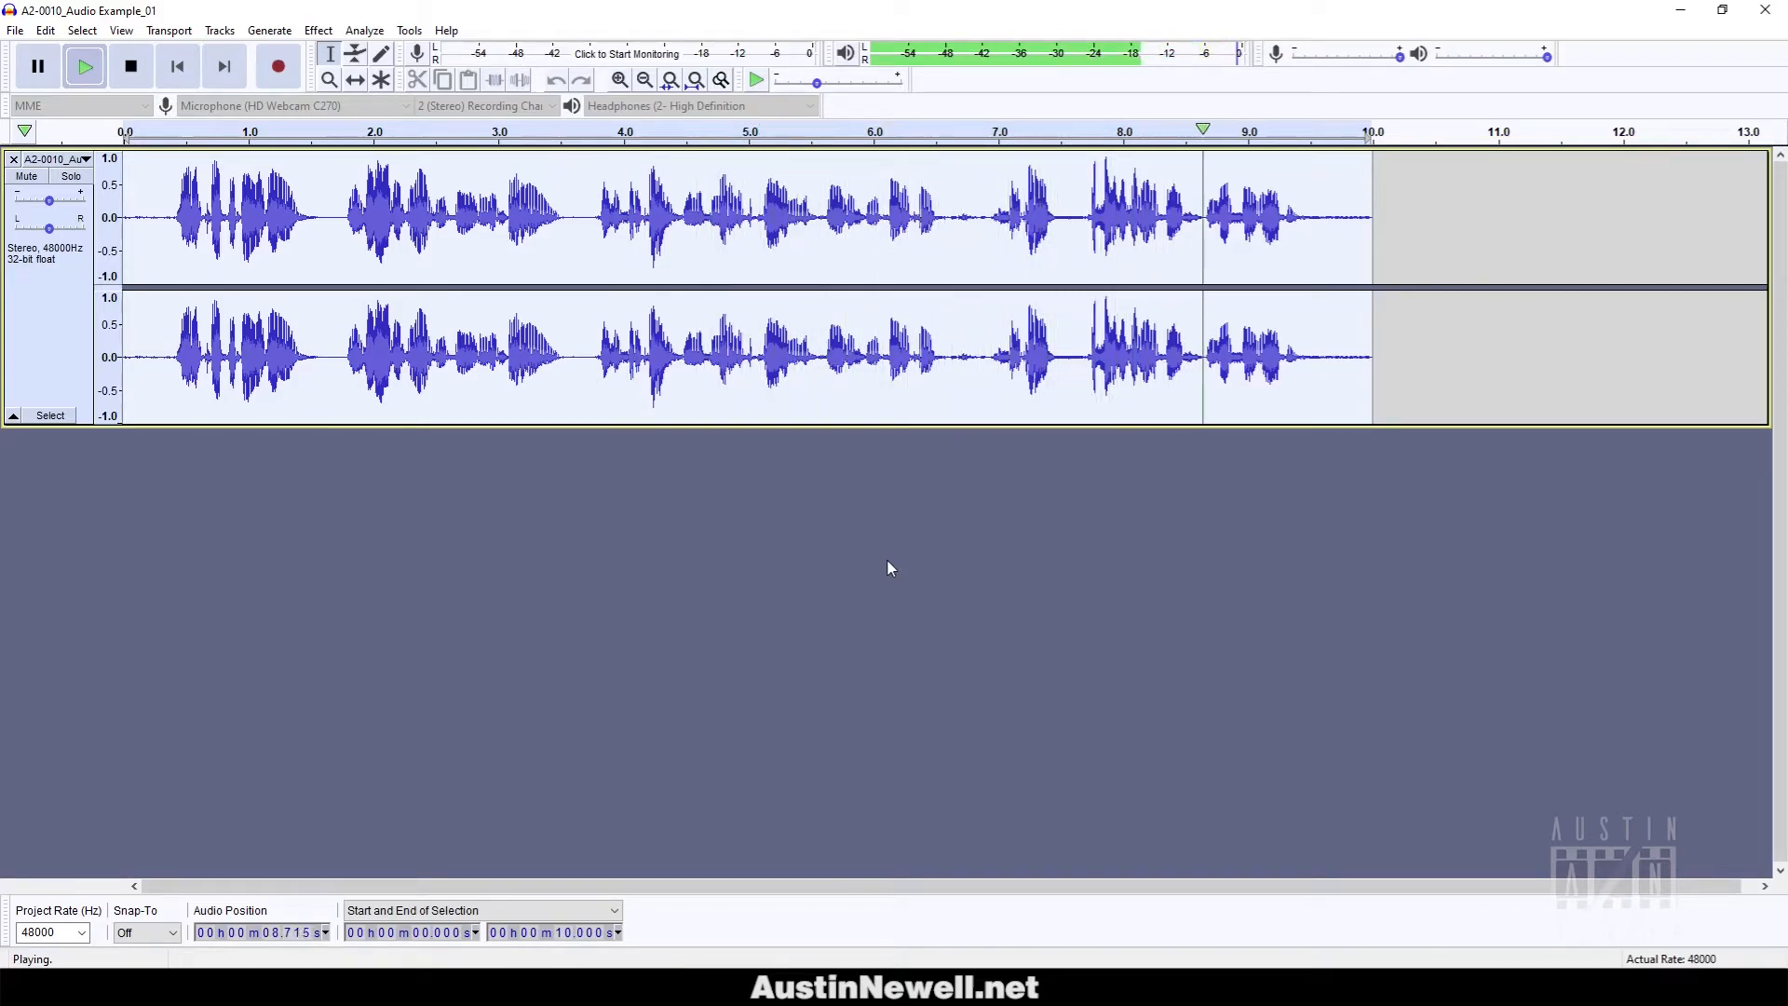
{"action": "key", "text": "space"}
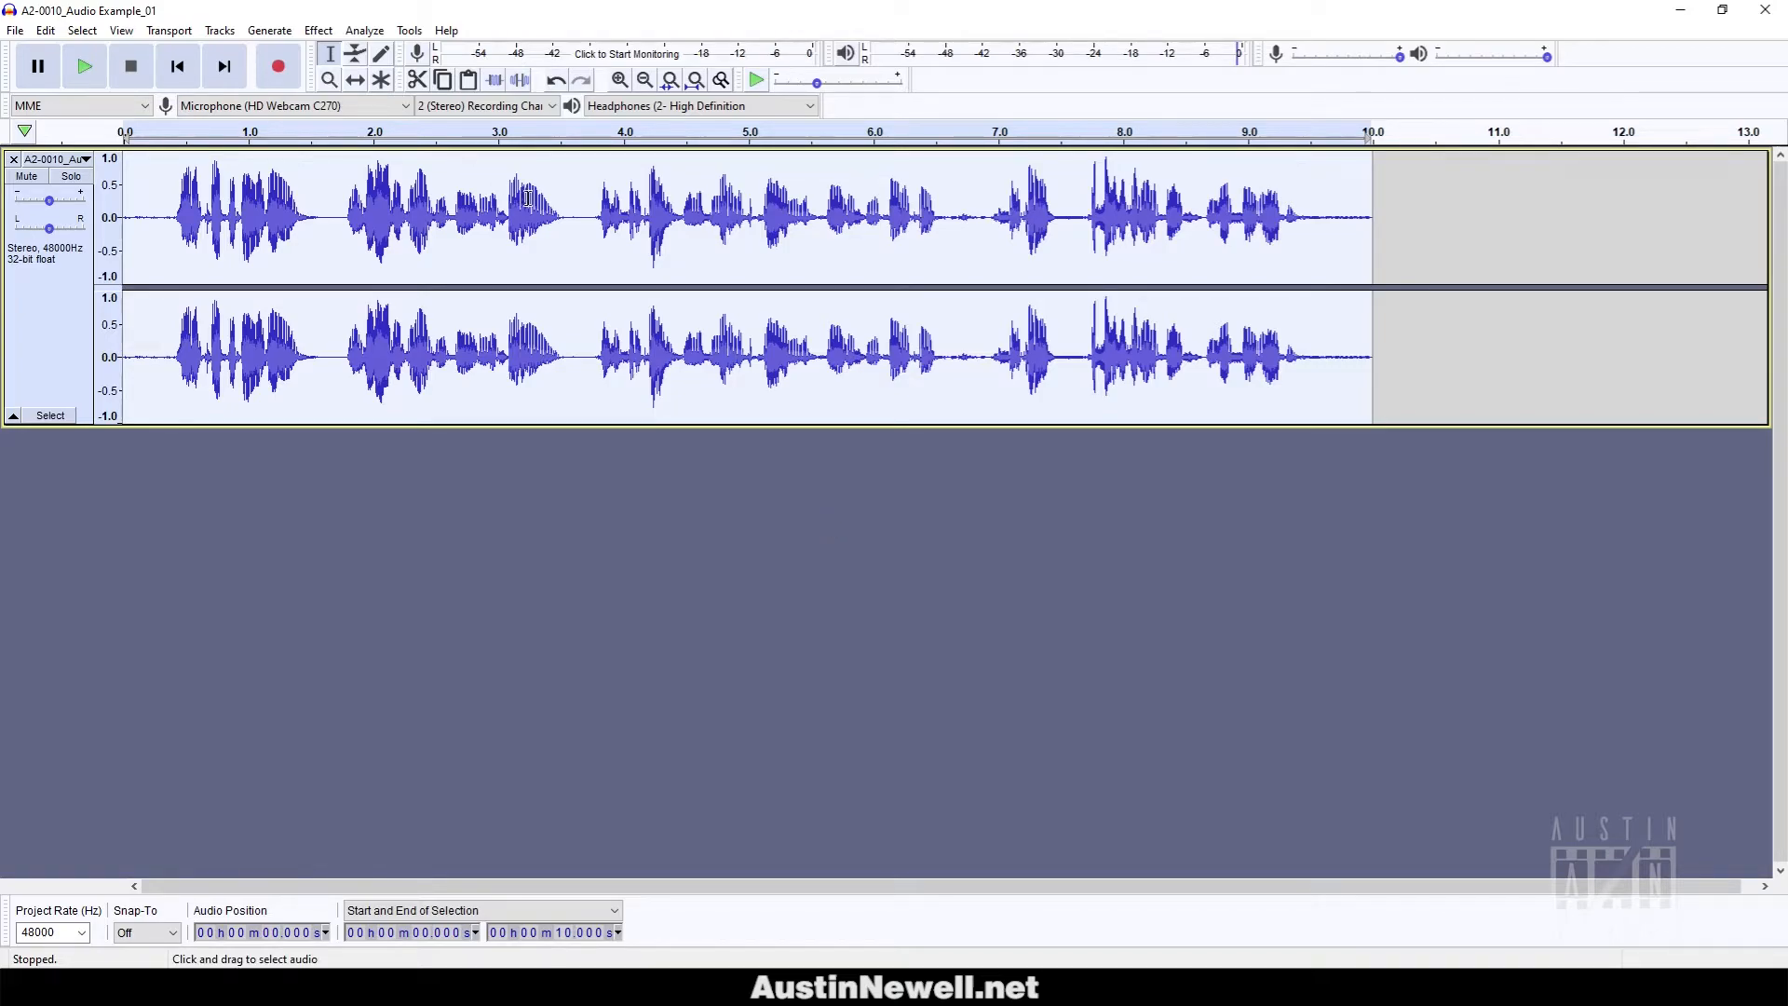
{"action": "key", "text": "ctrl+z"}
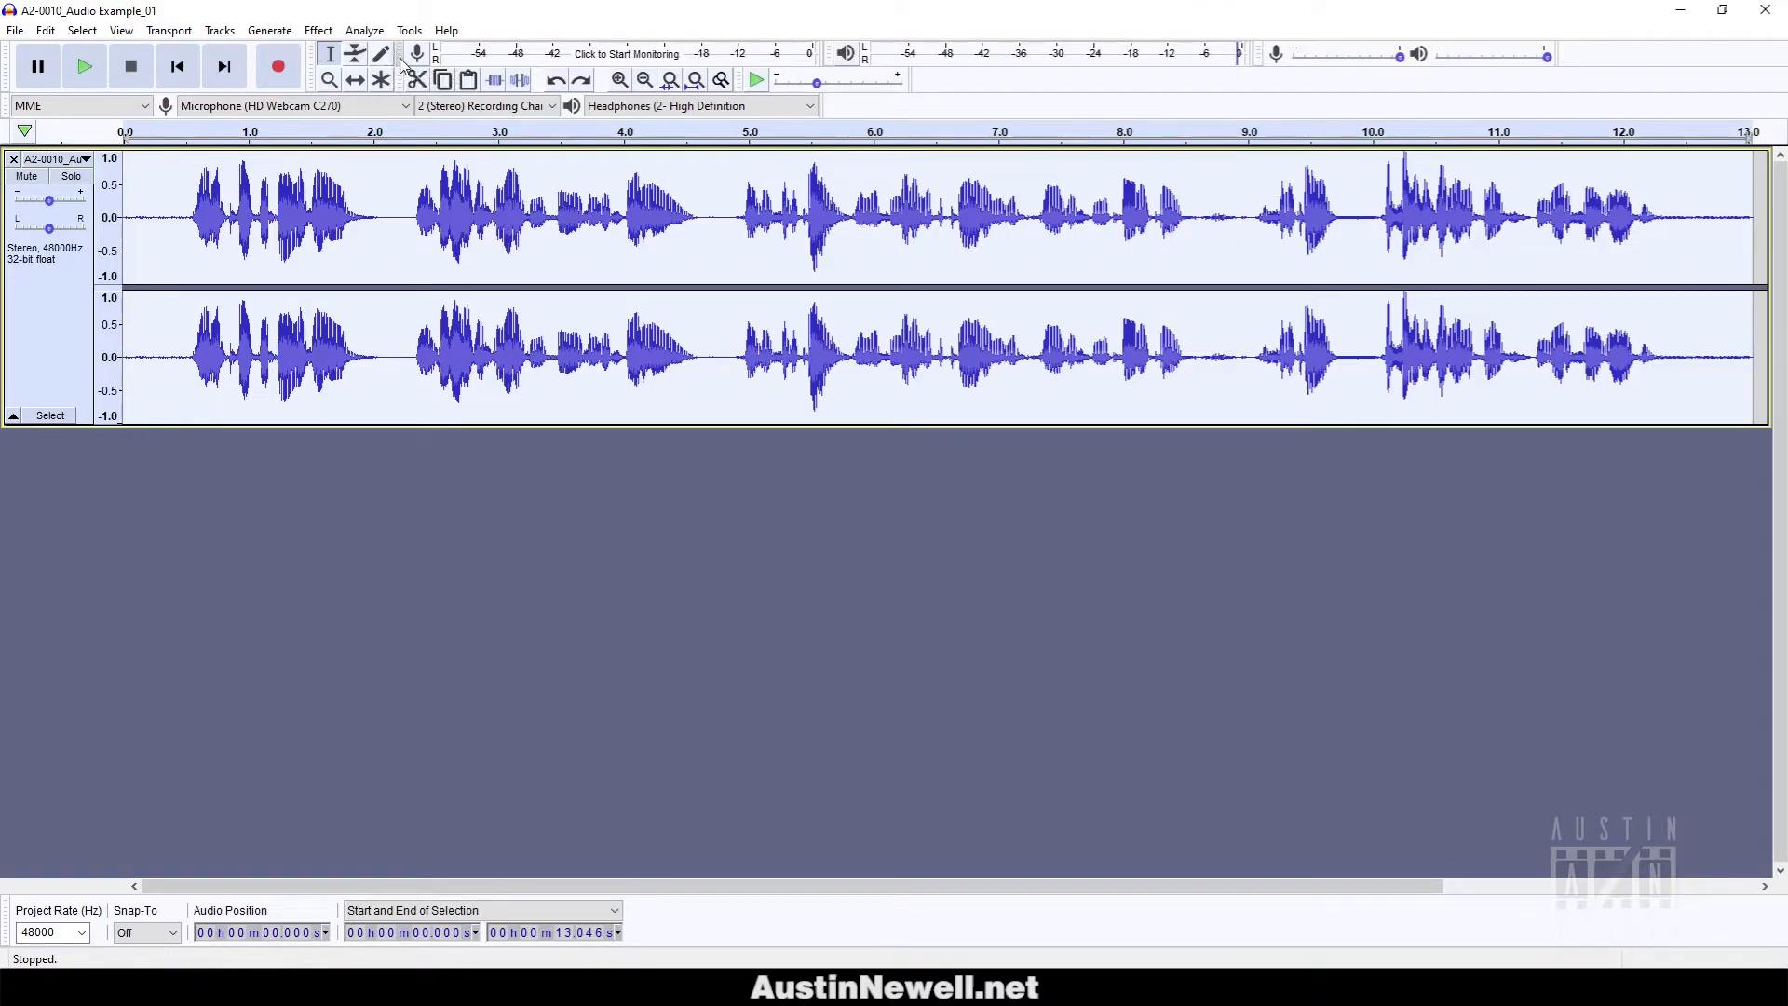
Apply a 62.478% Change Tempo, shrinking the voice-over to 8.03 seconds, and play it.
{"action": "left_click", "coordinate": [318, 30]}
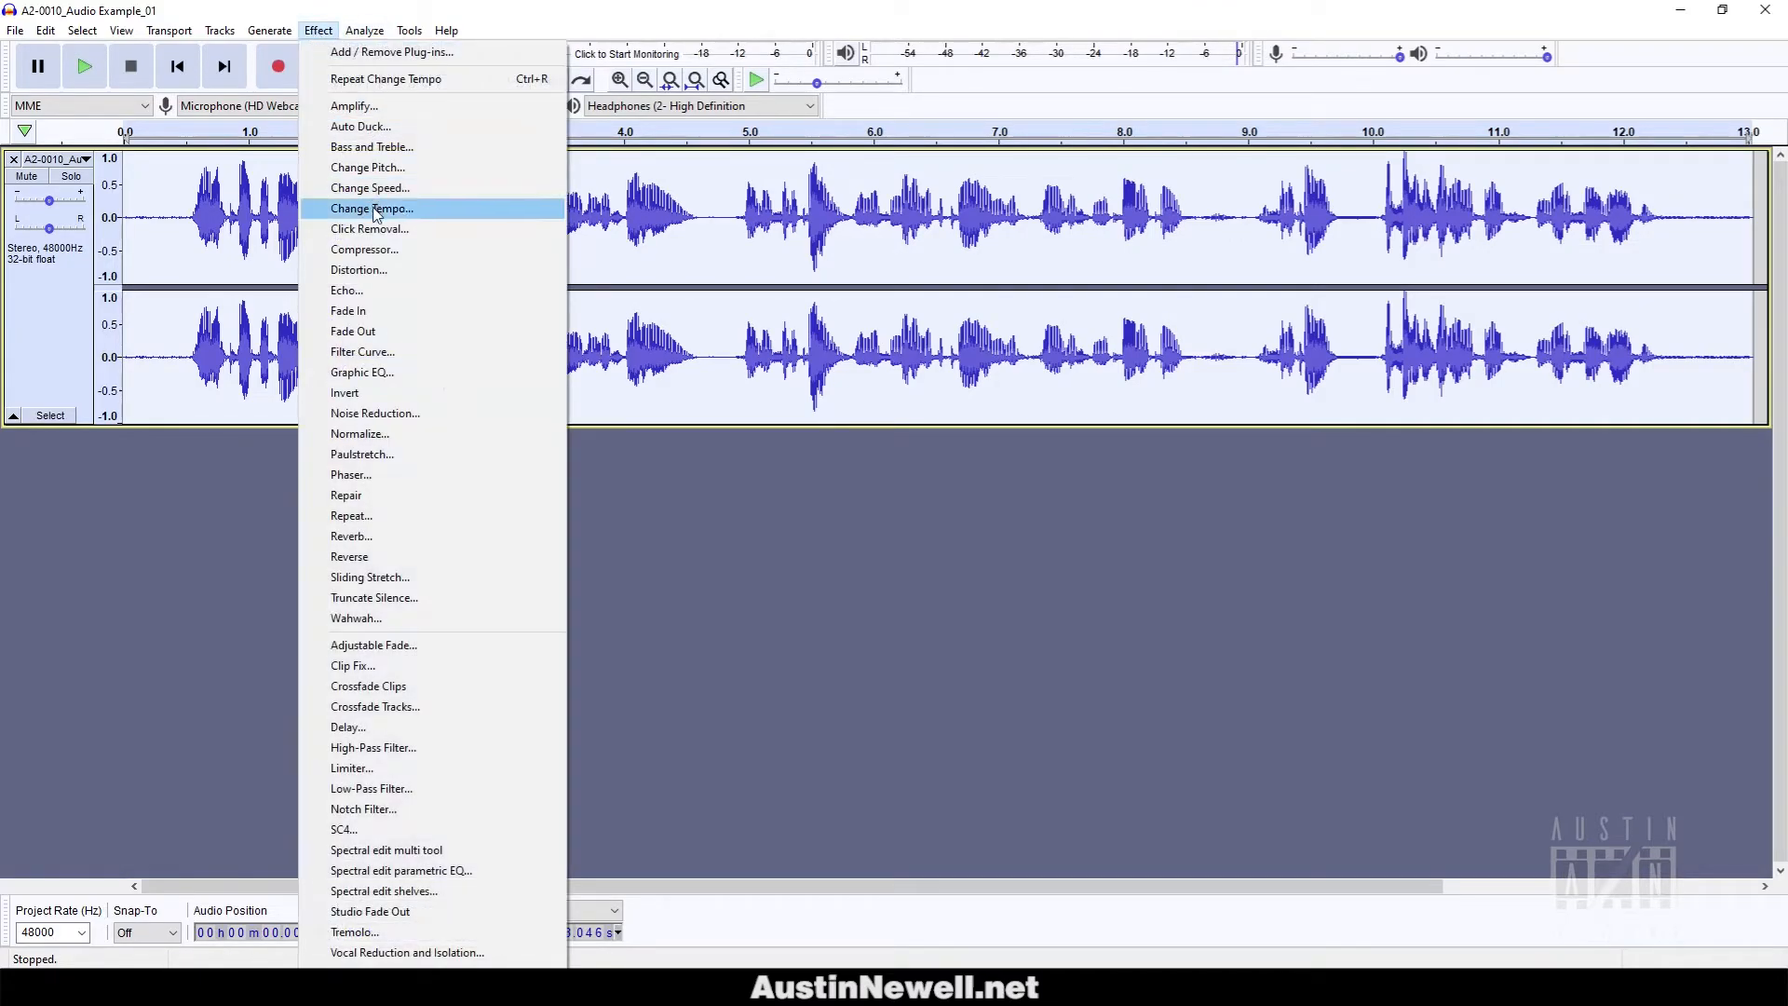
{"action": "left_click", "coordinate": [338, 207]}
{"action": "left_click_drag", "start_coordinate": [918, 431], "coordinate": [937, 429]}
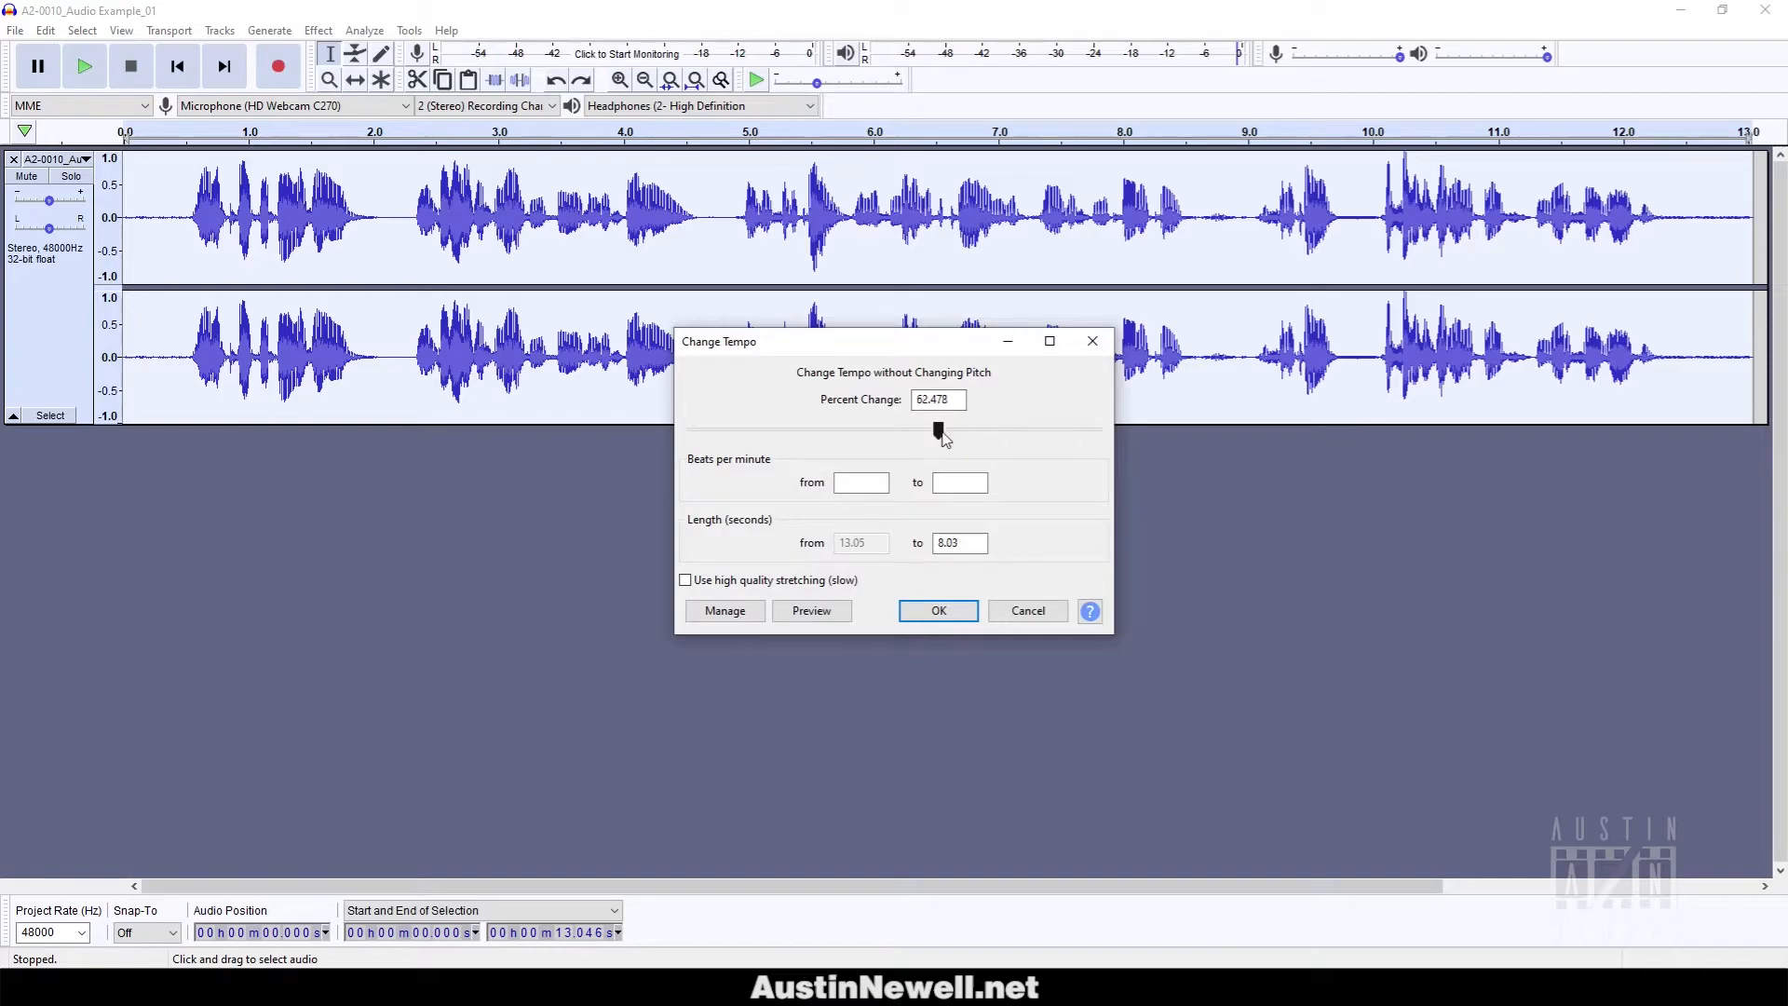
{"action": "left_click_drag", "start_coordinate": [980, 540], "coordinate": [920, 542]}
{"action": "left_click", "coordinate": [966, 541]}
{"action": "left_click", "coordinate": [963, 616]}
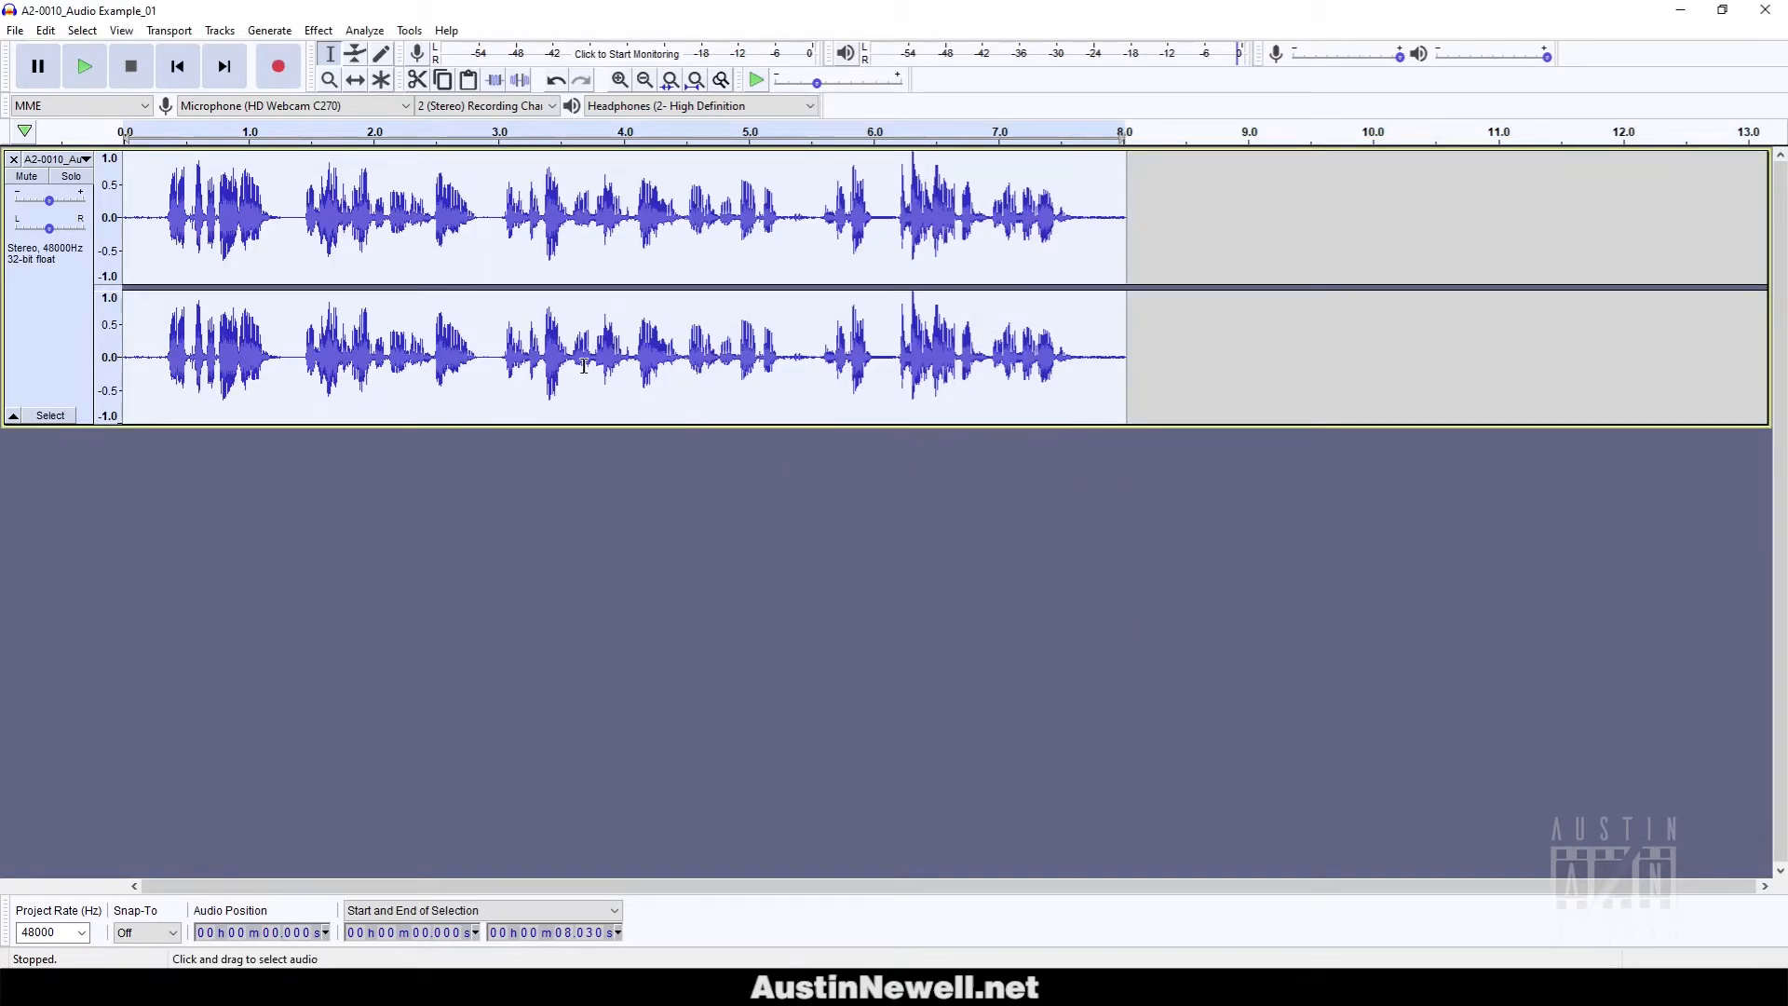
{"action": "key", "text": "space"}
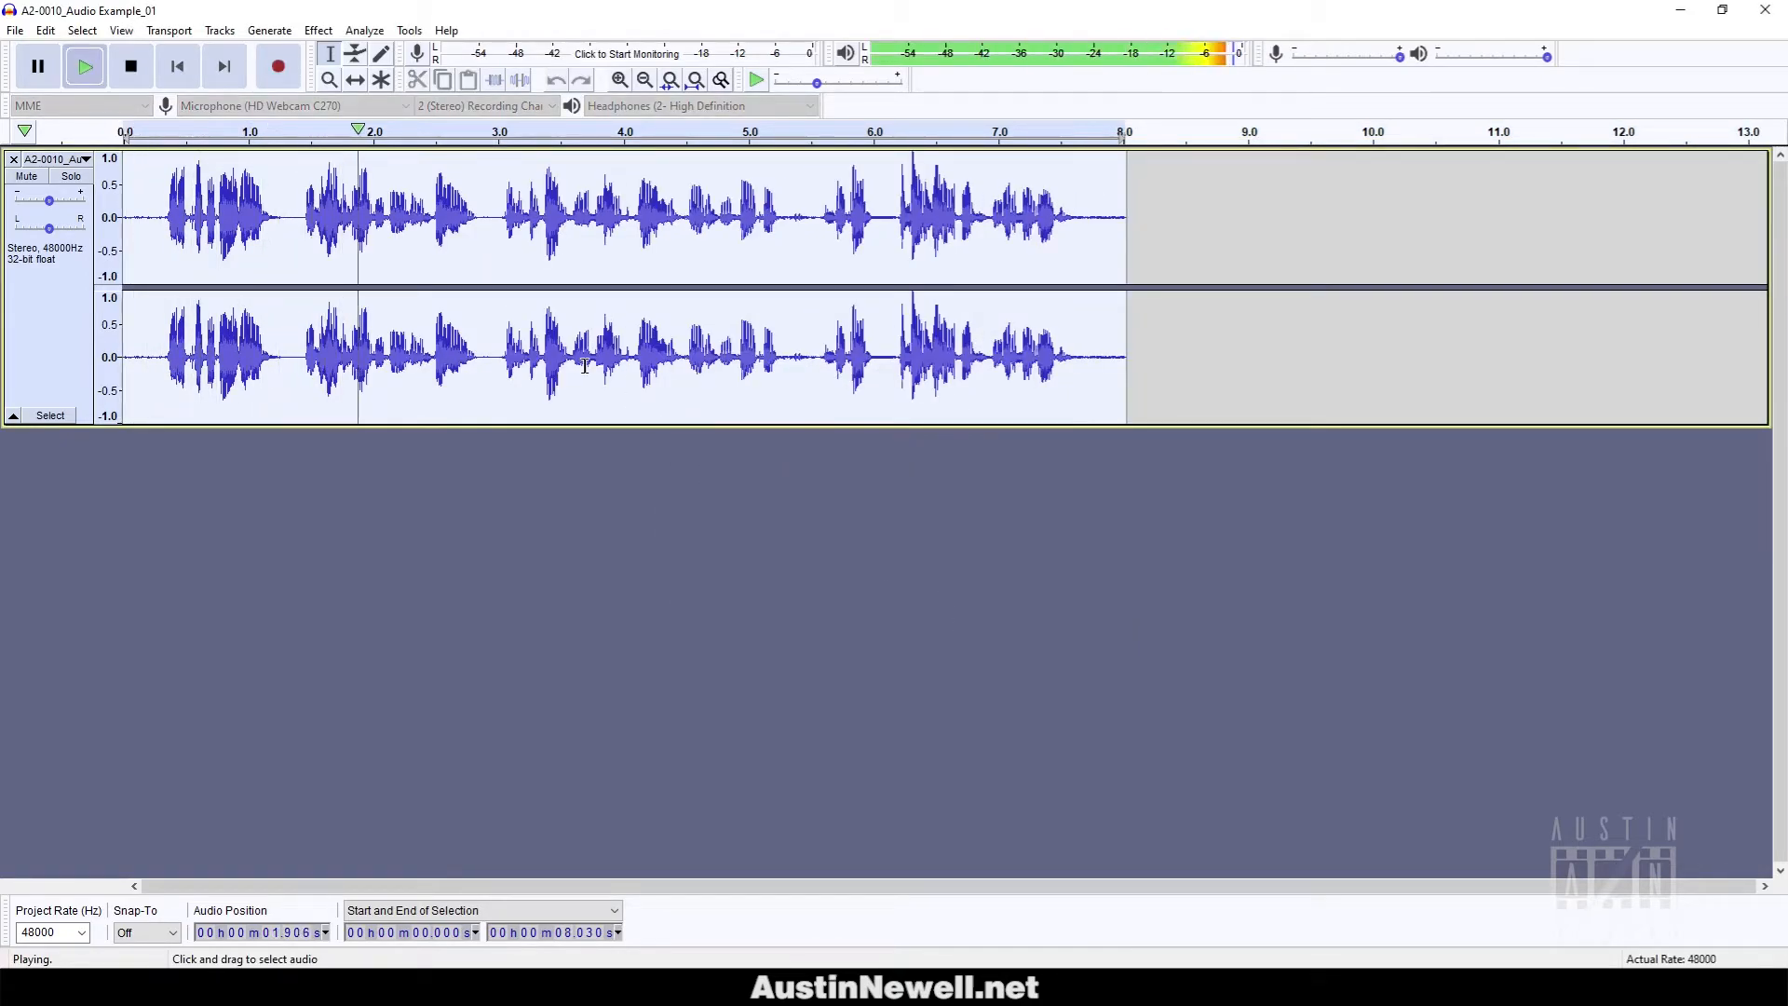
{"action": "key", "text": "space"}
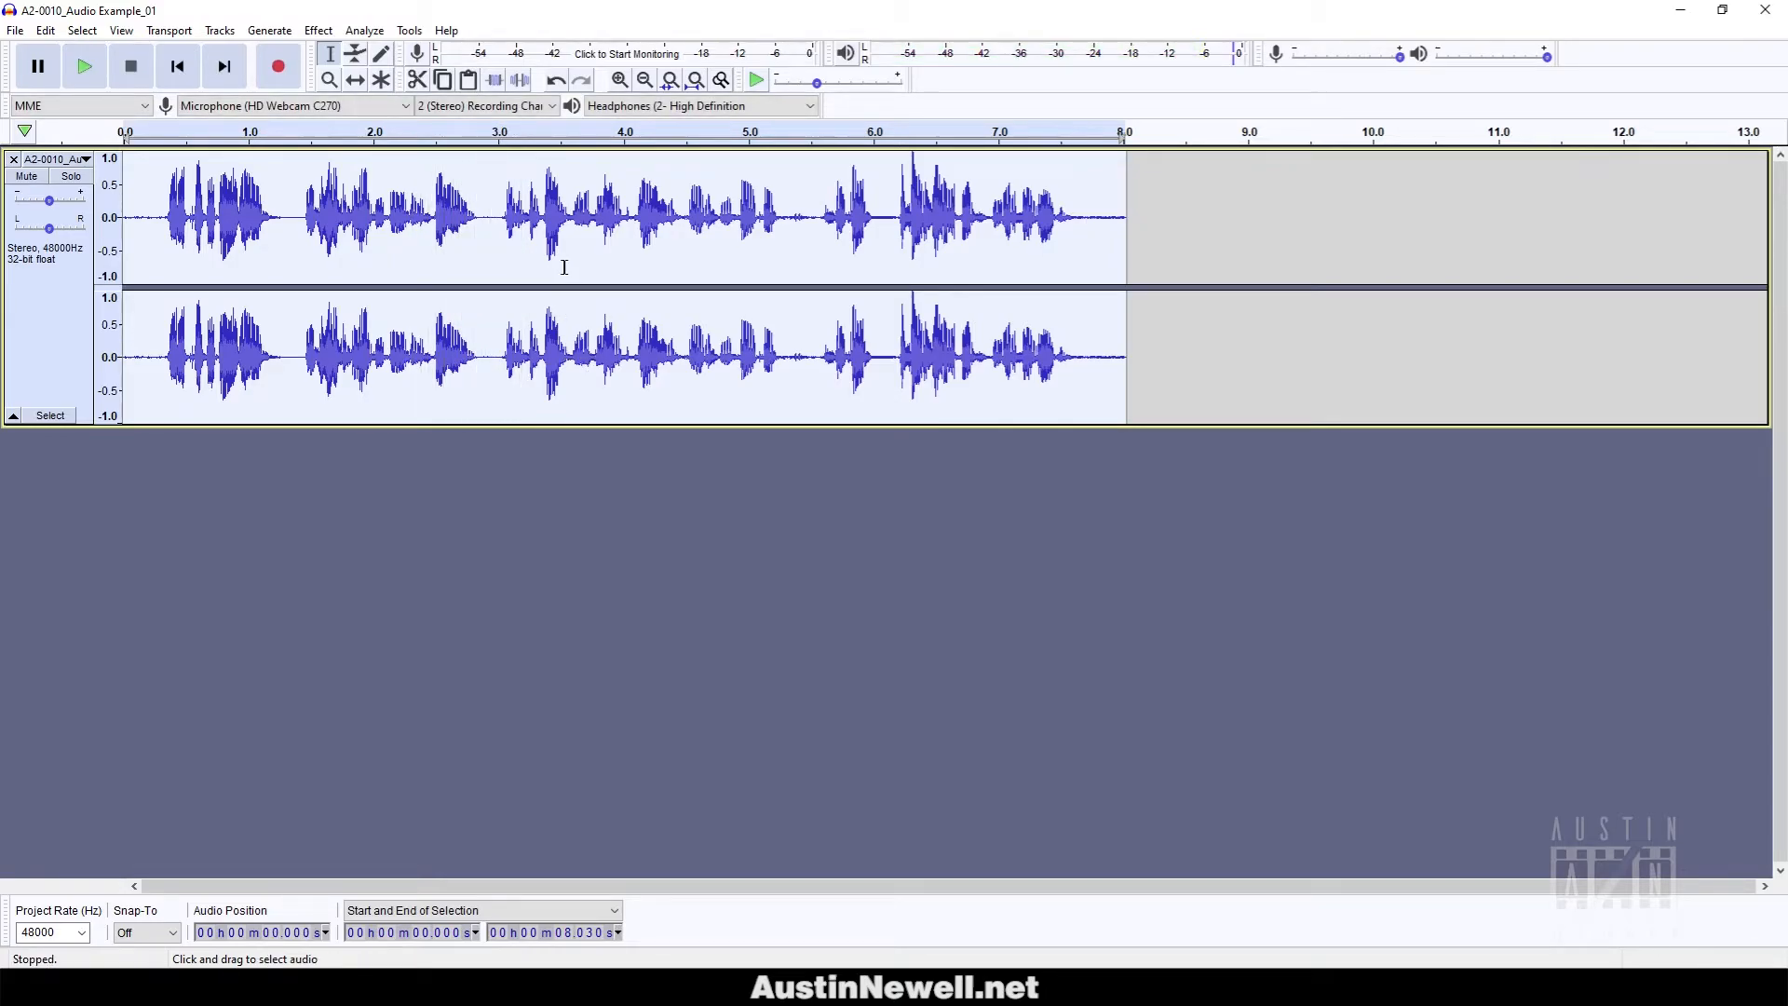
Undo the earlier tempo change and apply Change Tempo with a 30 percent increase.
{"action": "key", "text": "ctrl+z"}
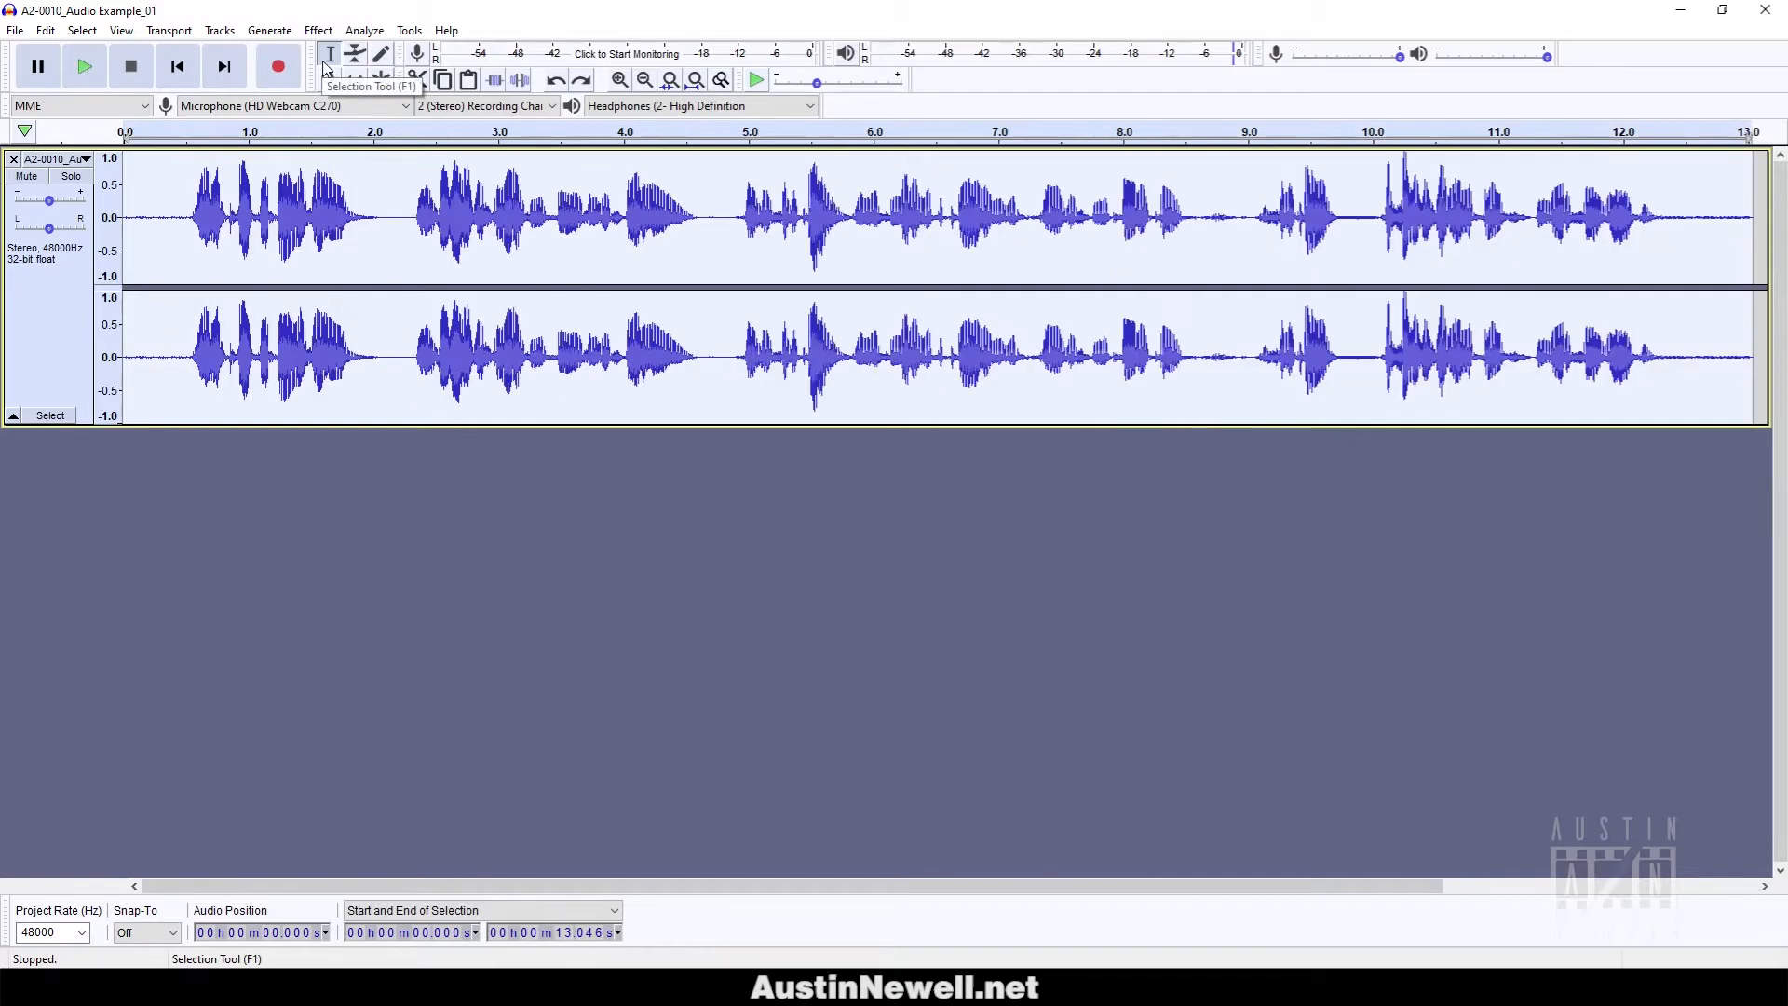
{"action": "left_click", "coordinate": [318, 30]}
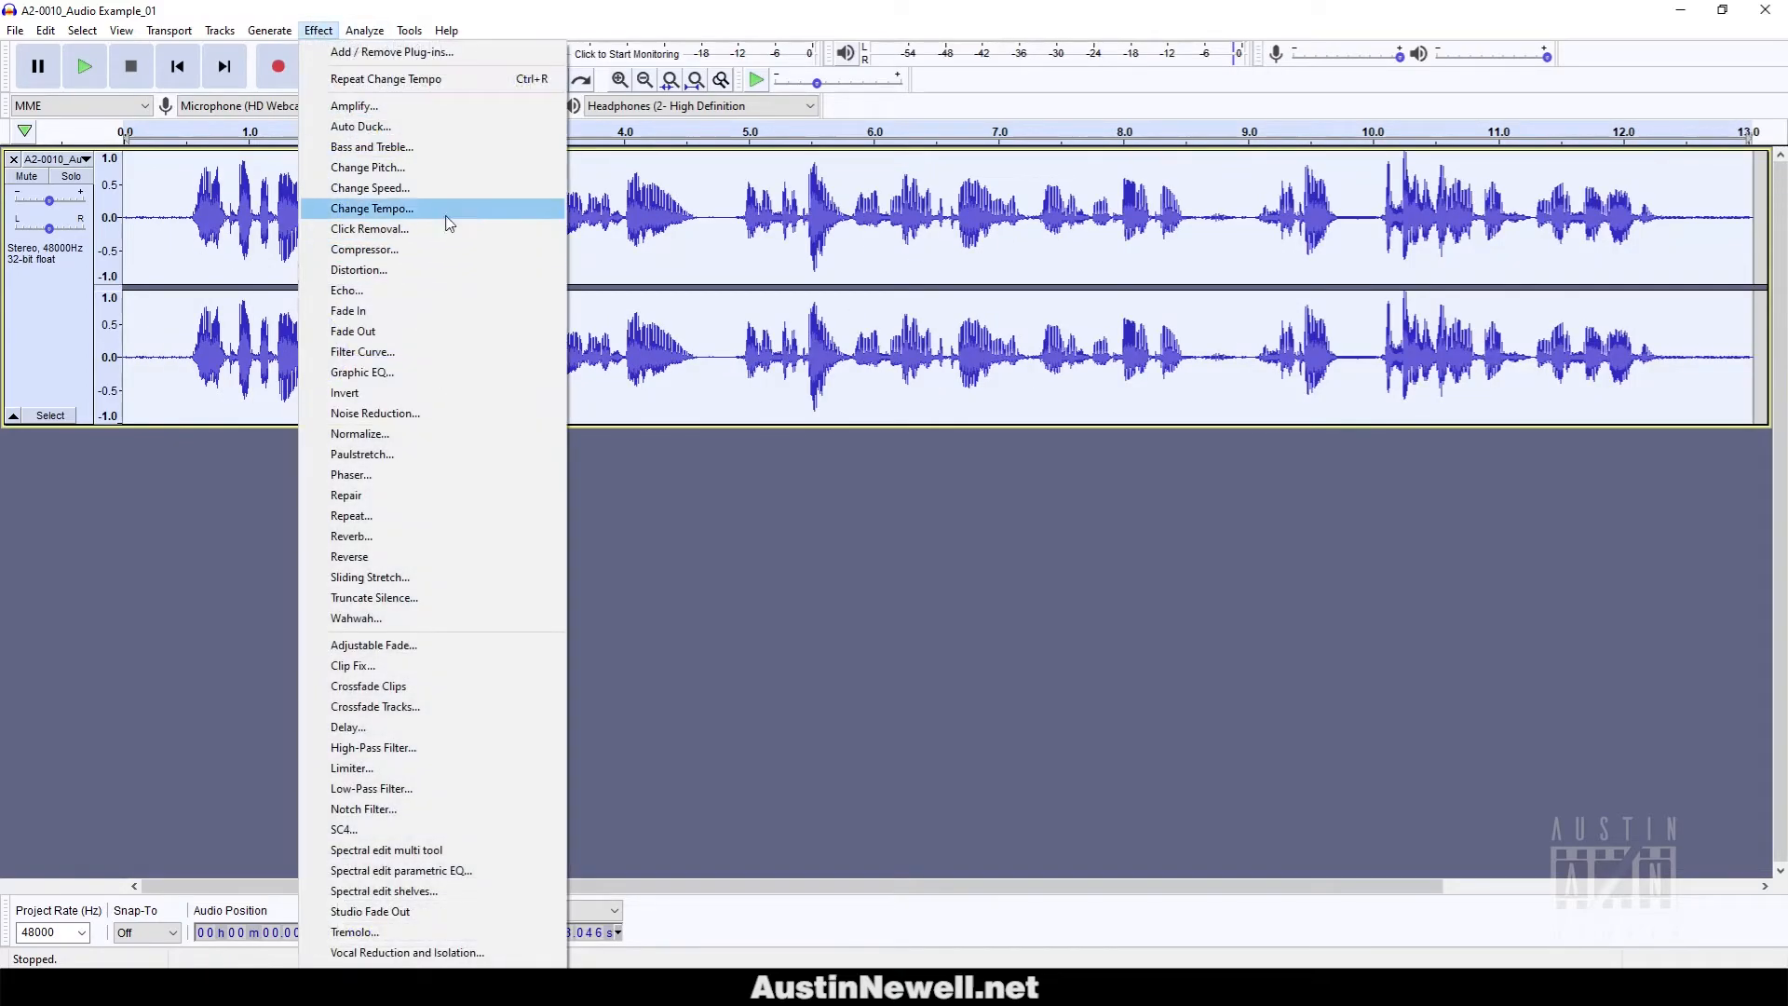
{"action": "left_click", "coordinate": [421, 207]}
{"action": "type", "text": "30"}
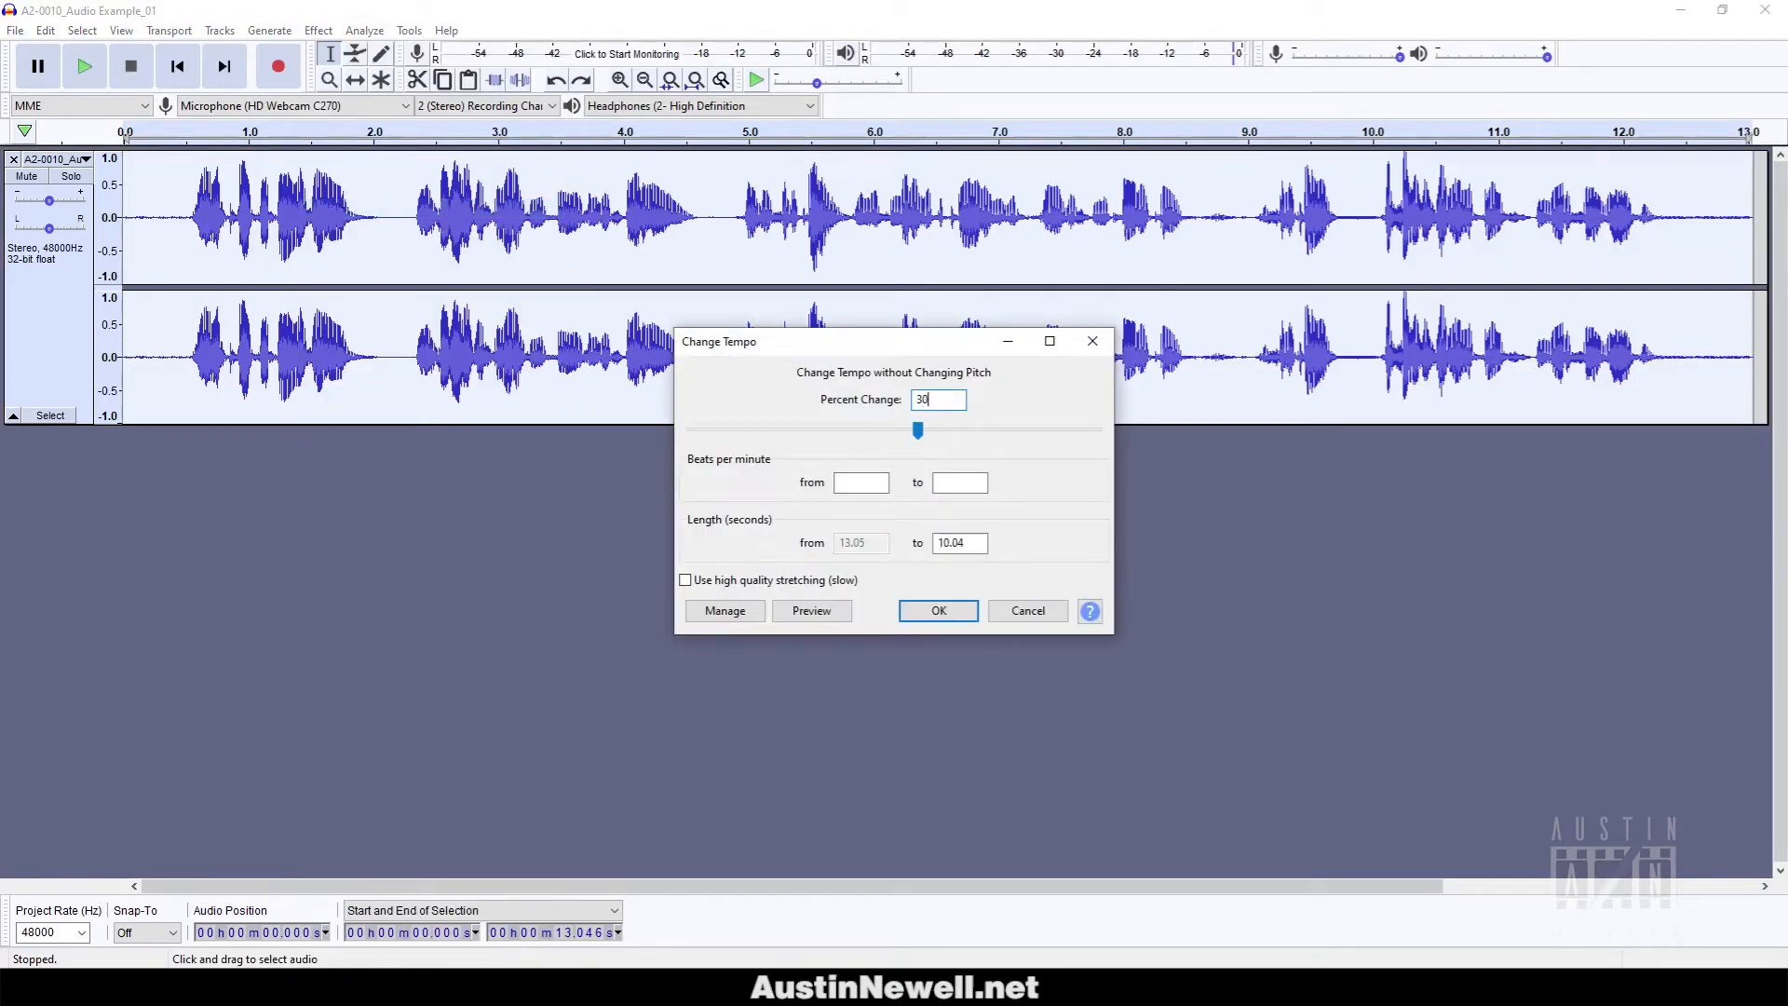
{"action": "key", "text": "Return"}
Preview the roughly 10-second sped-up voice-over in Audacity.
{"action": "key", "text": "space"}
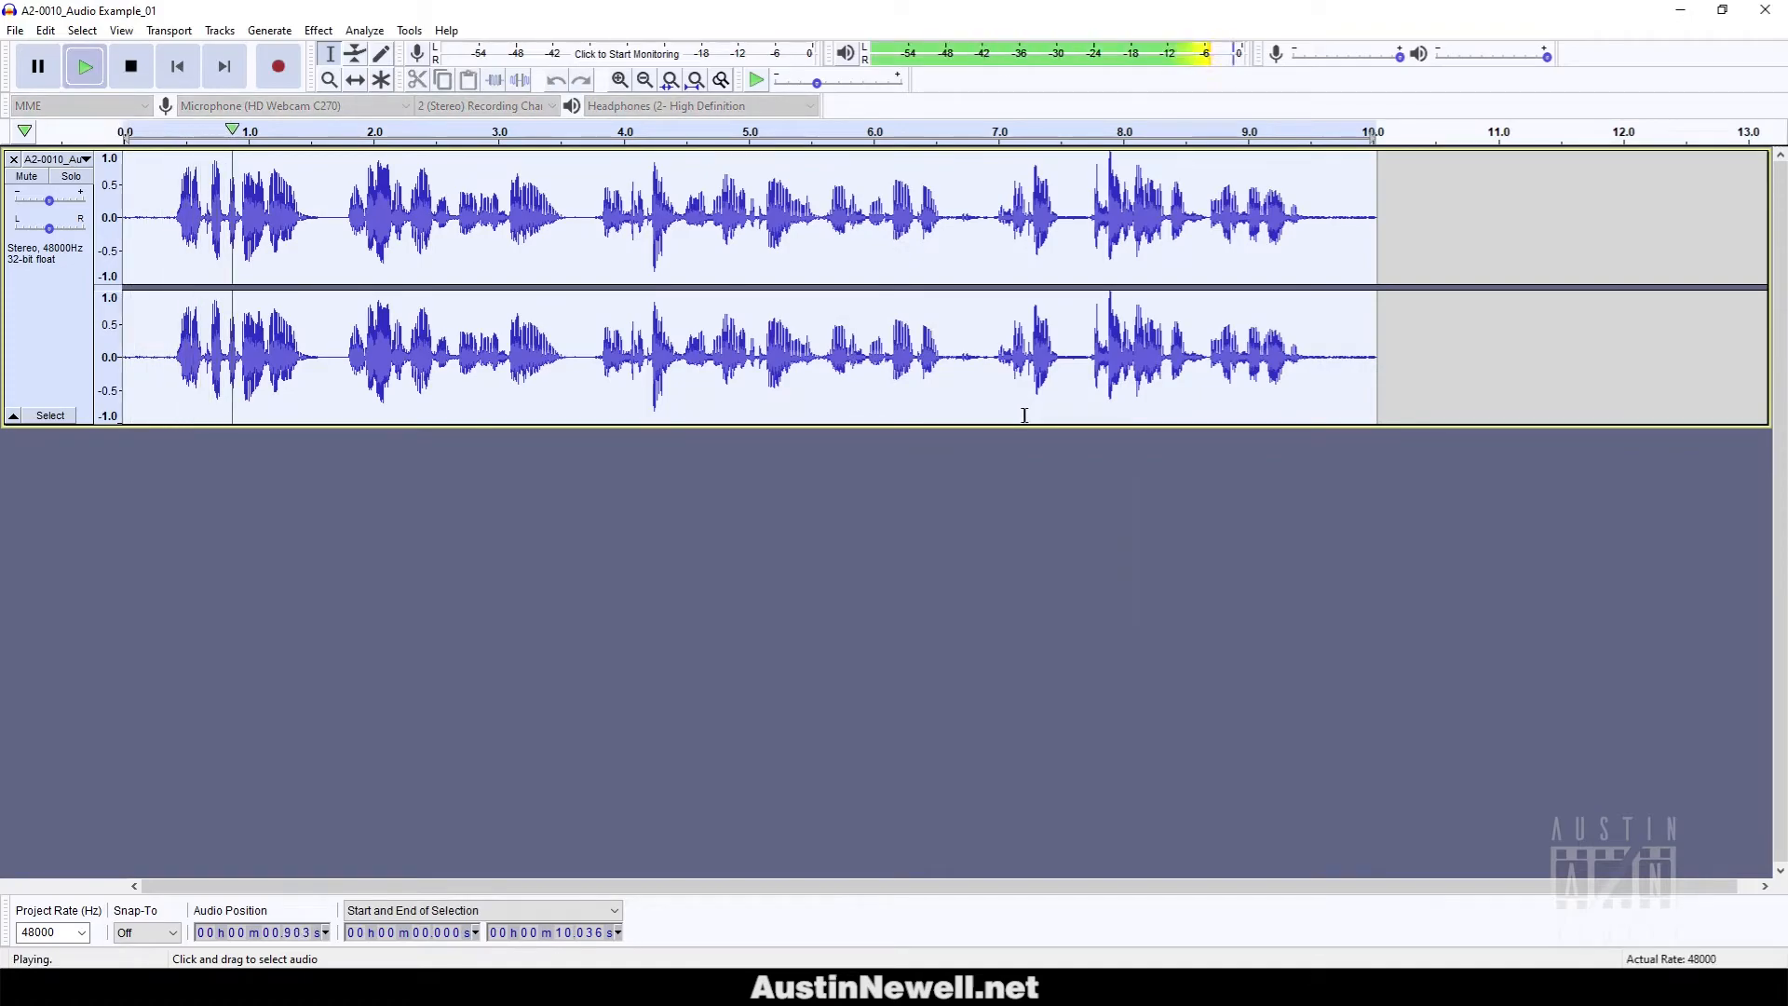
{"action": "key", "text": "space"}
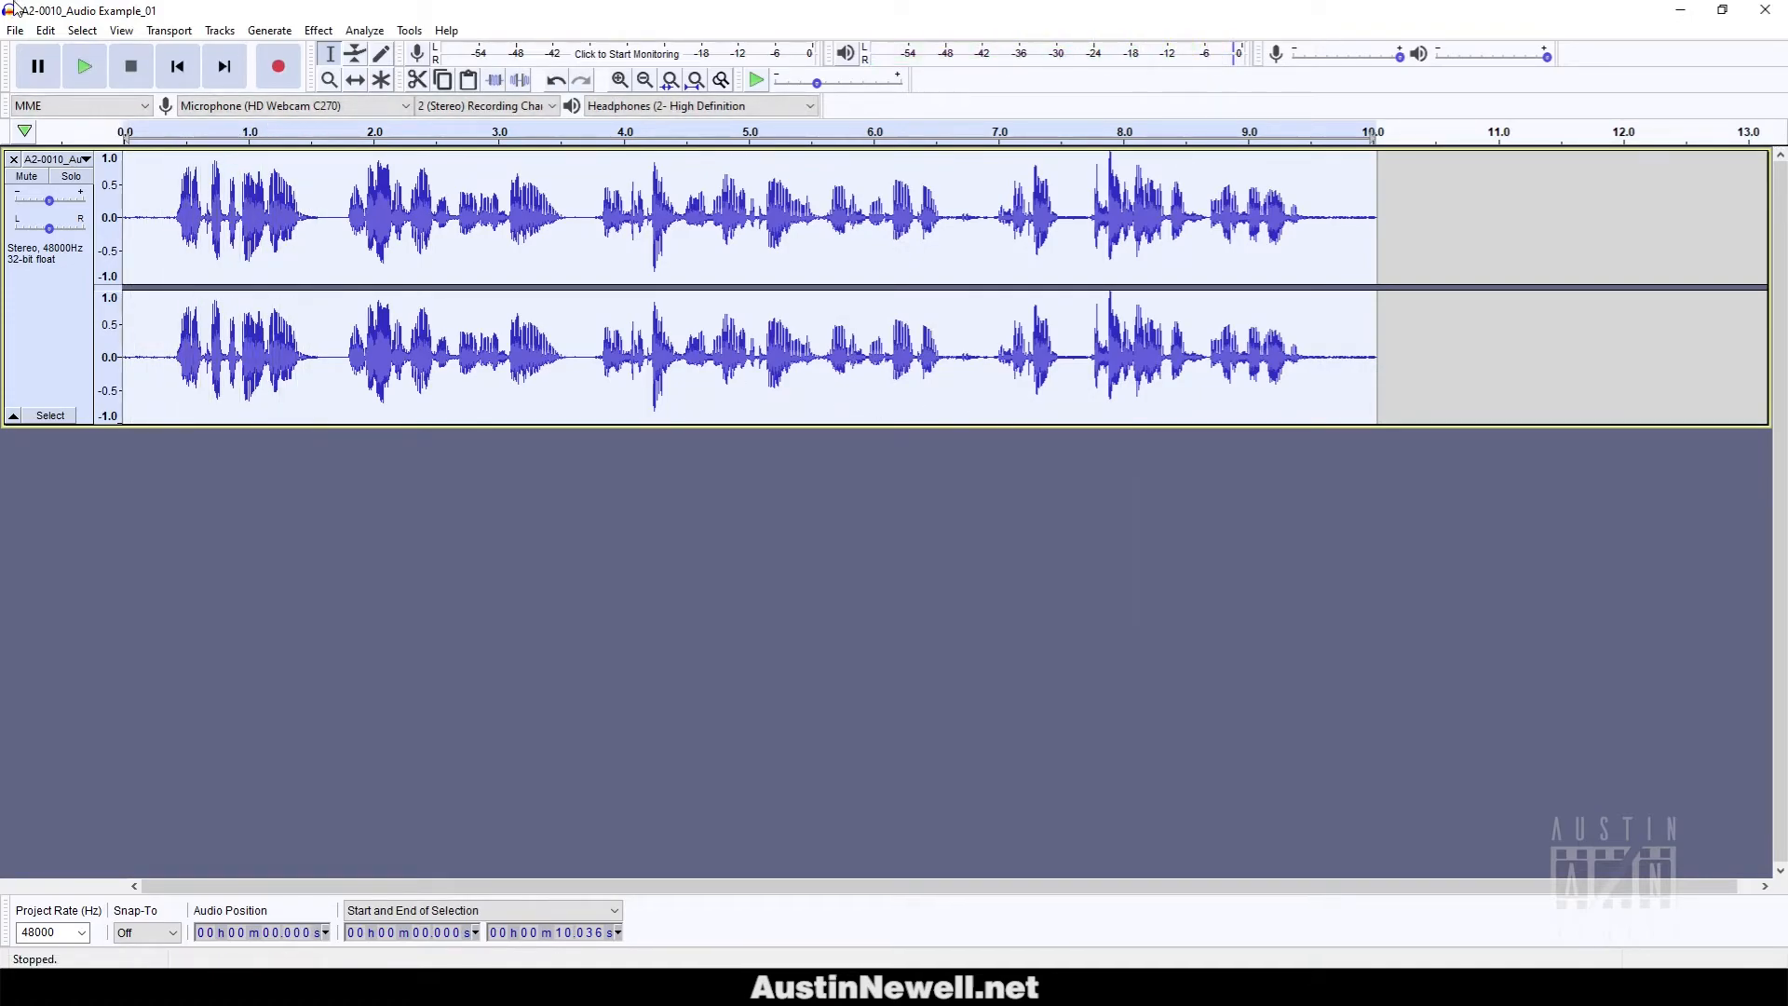
{"action": "left_click", "coordinate": [10, 29]}
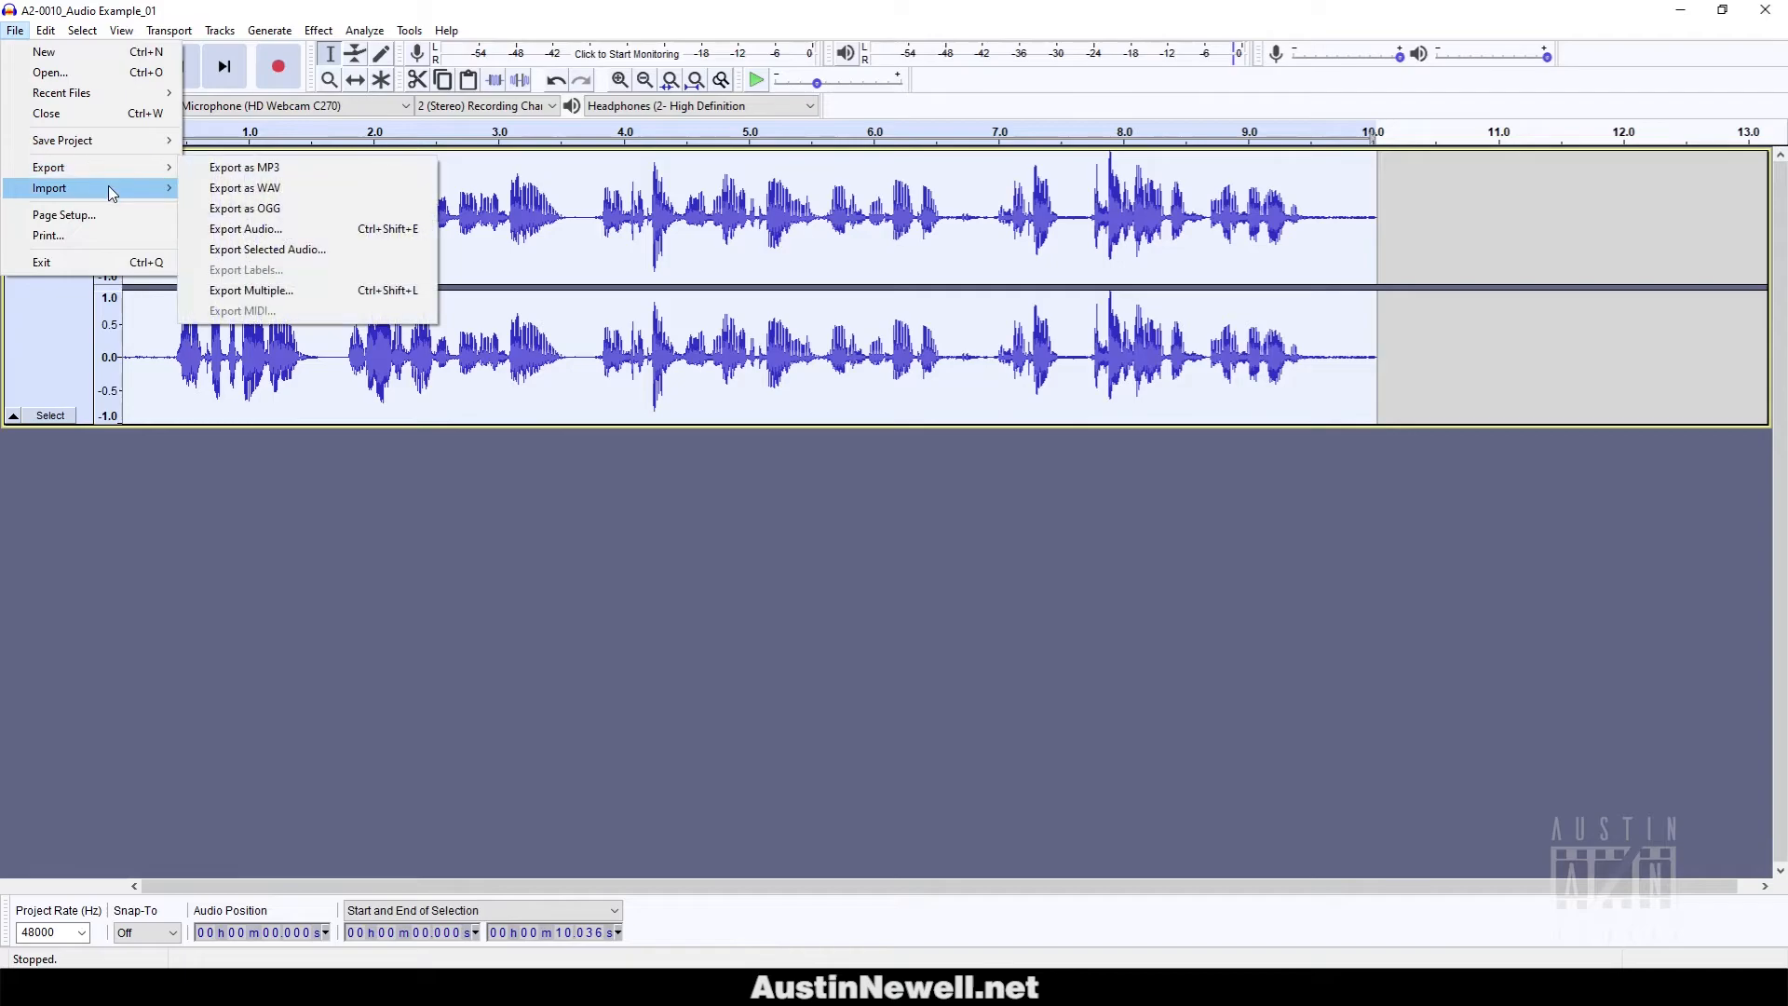
Export as WAV to the VO folder, appending '_From Audacity' to the file name, and accept the metadata tags.
{"action": "mouse_move", "coordinate": [149, 176]}
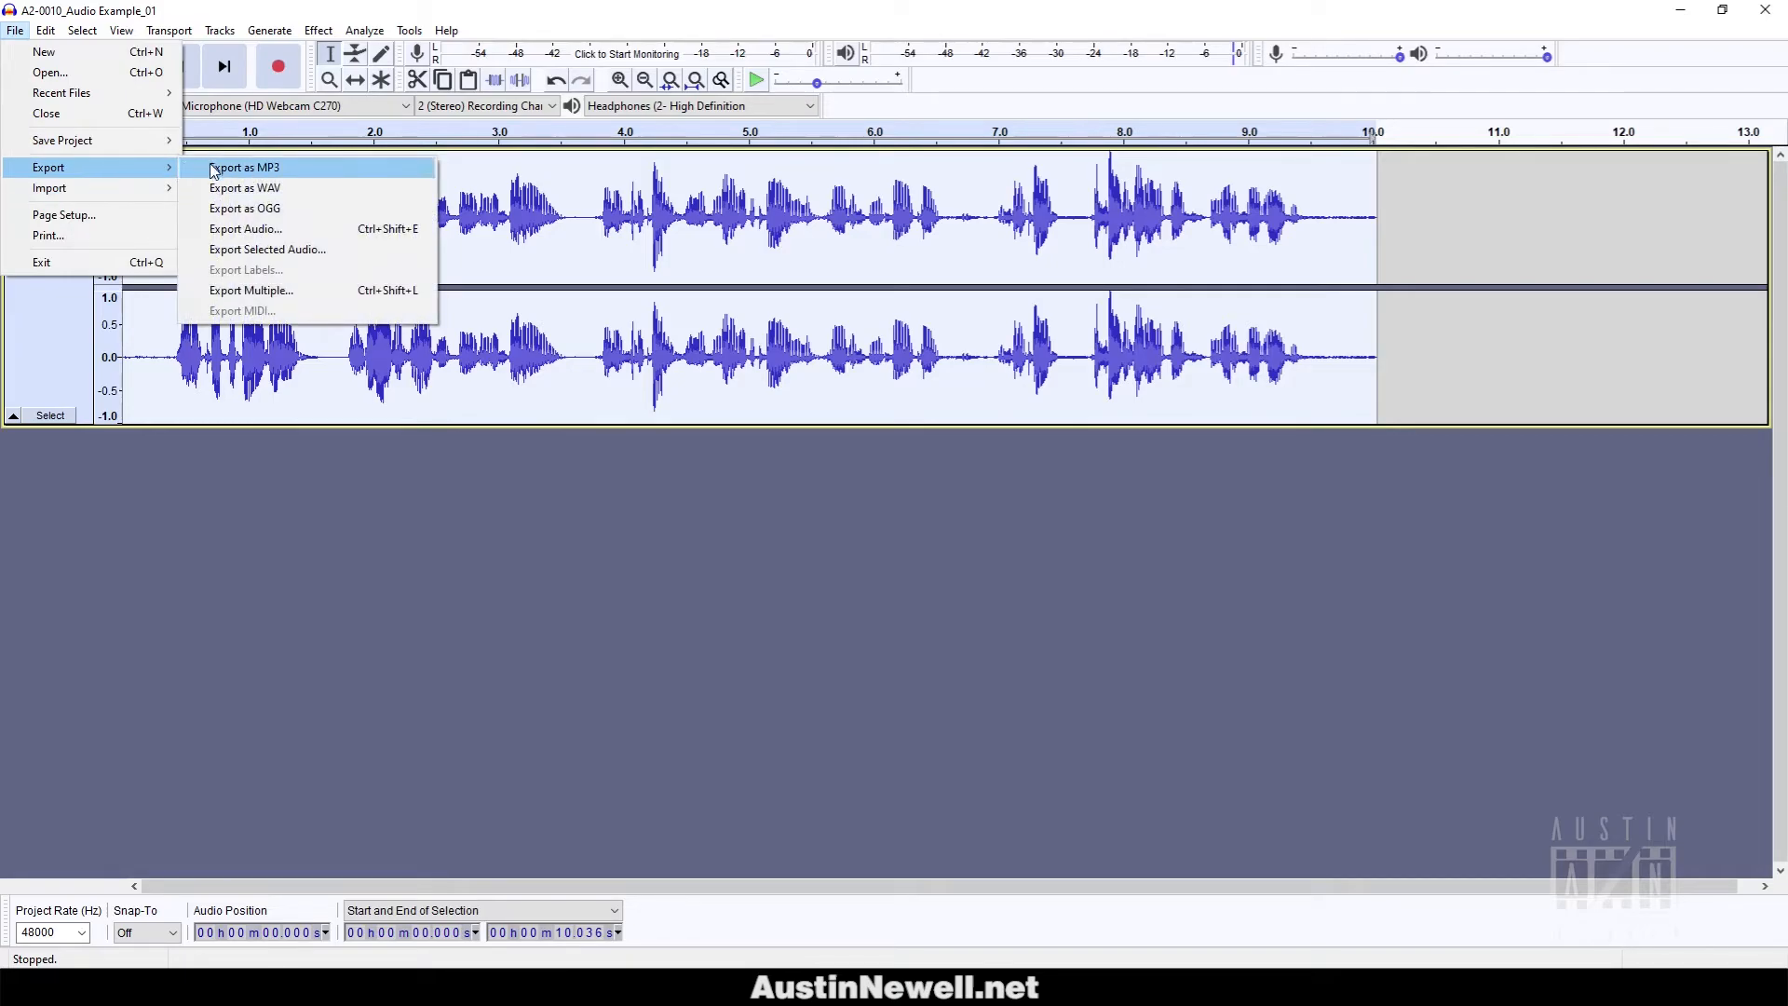
{"action": "left_click", "coordinate": [233, 187]}
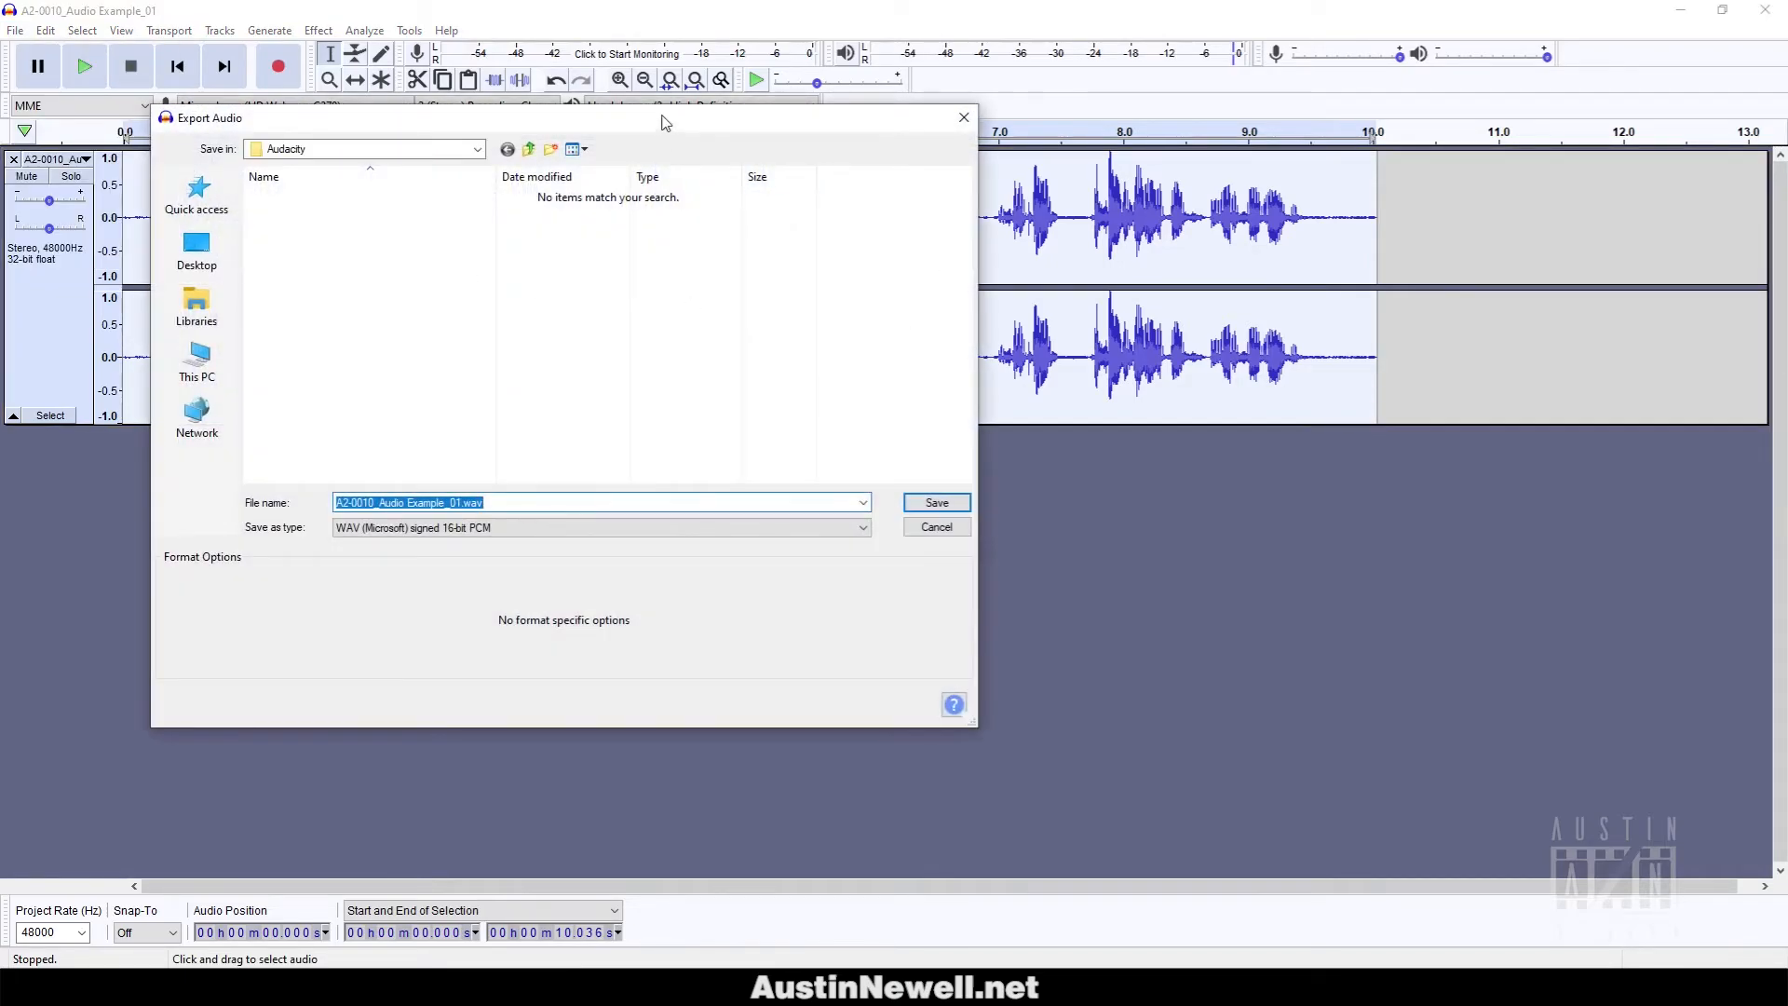
{"action": "left_click_drag", "start_coordinate": [666, 118], "coordinate": [873, 122]}
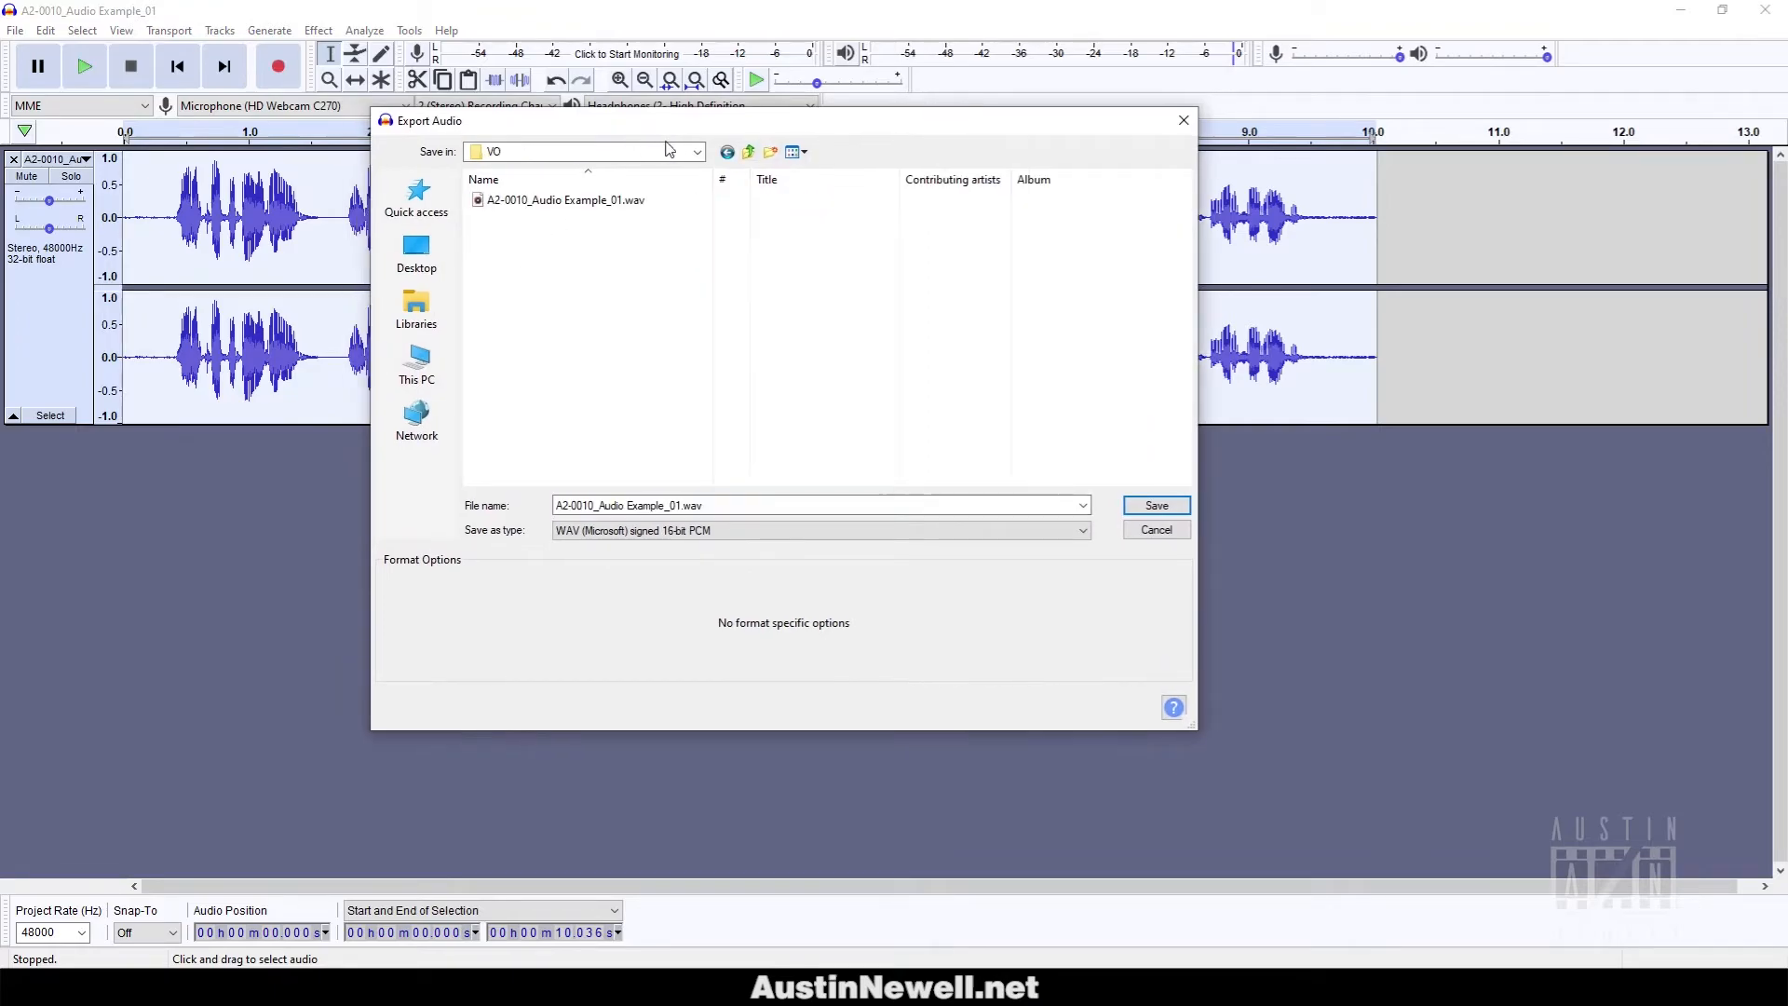
{"action": "left_click", "coordinate": [690, 505]}
{"action": "left_click", "coordinate": [690, 505]}
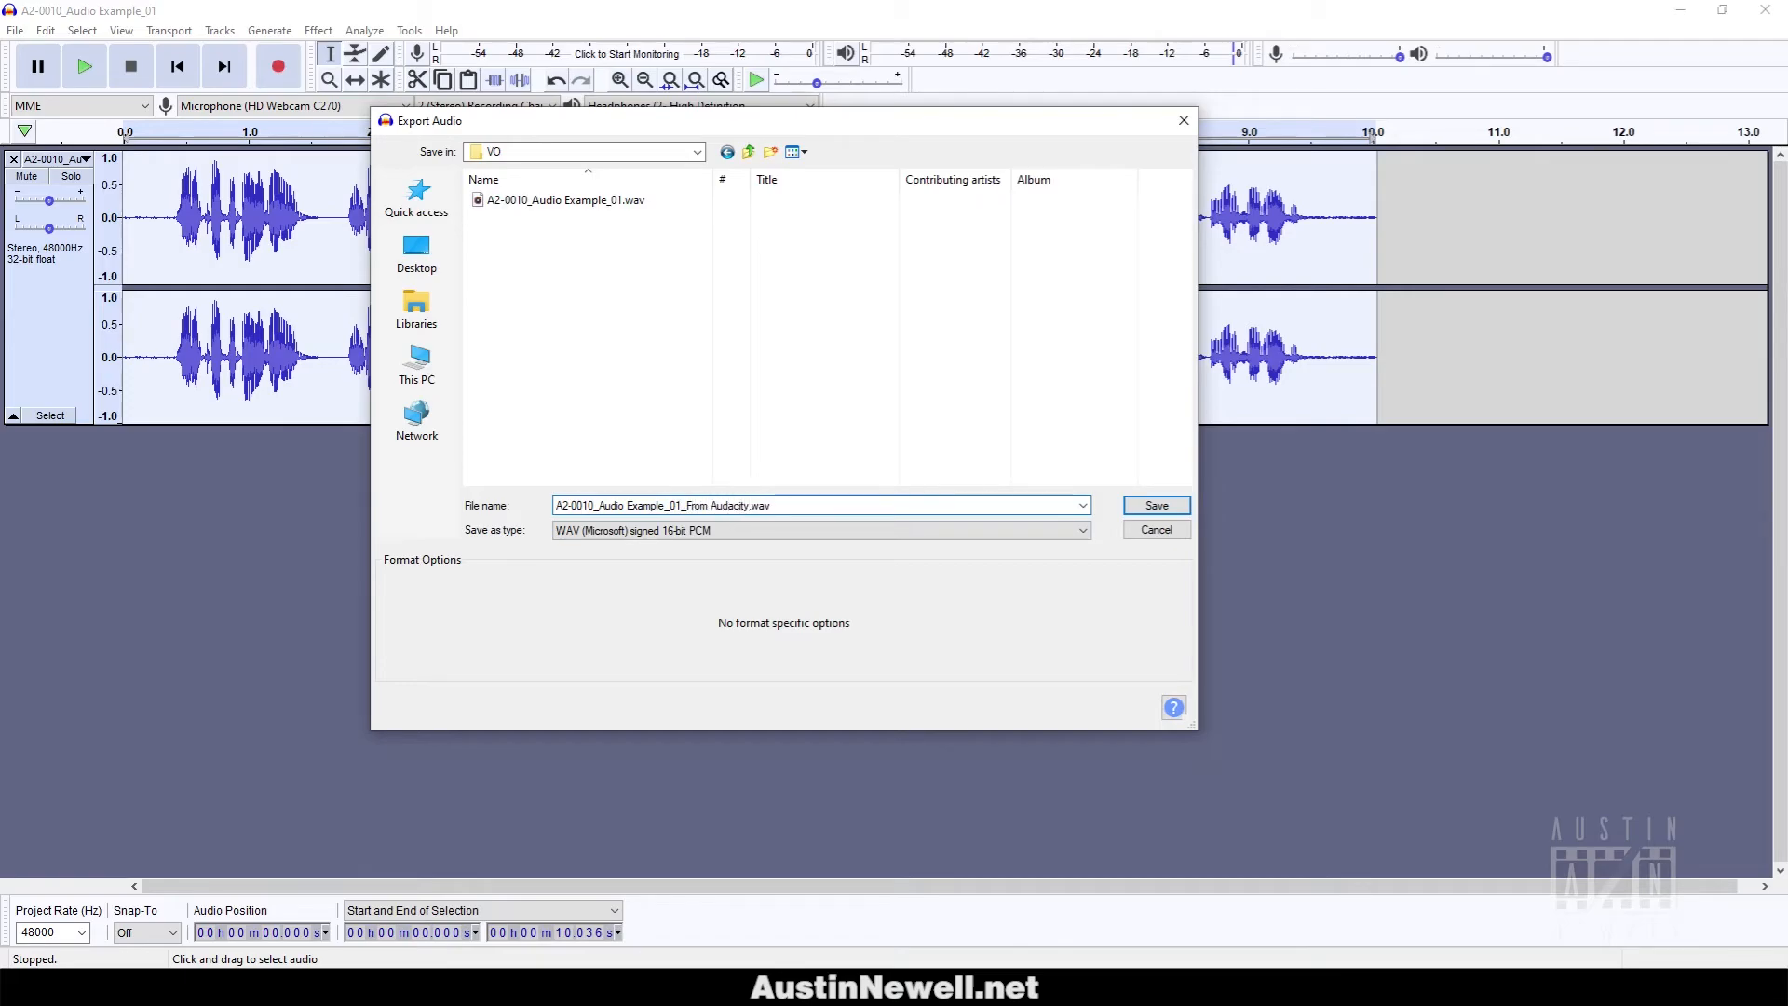
{"action": "left_click", "coordinate": [1157, 505]}
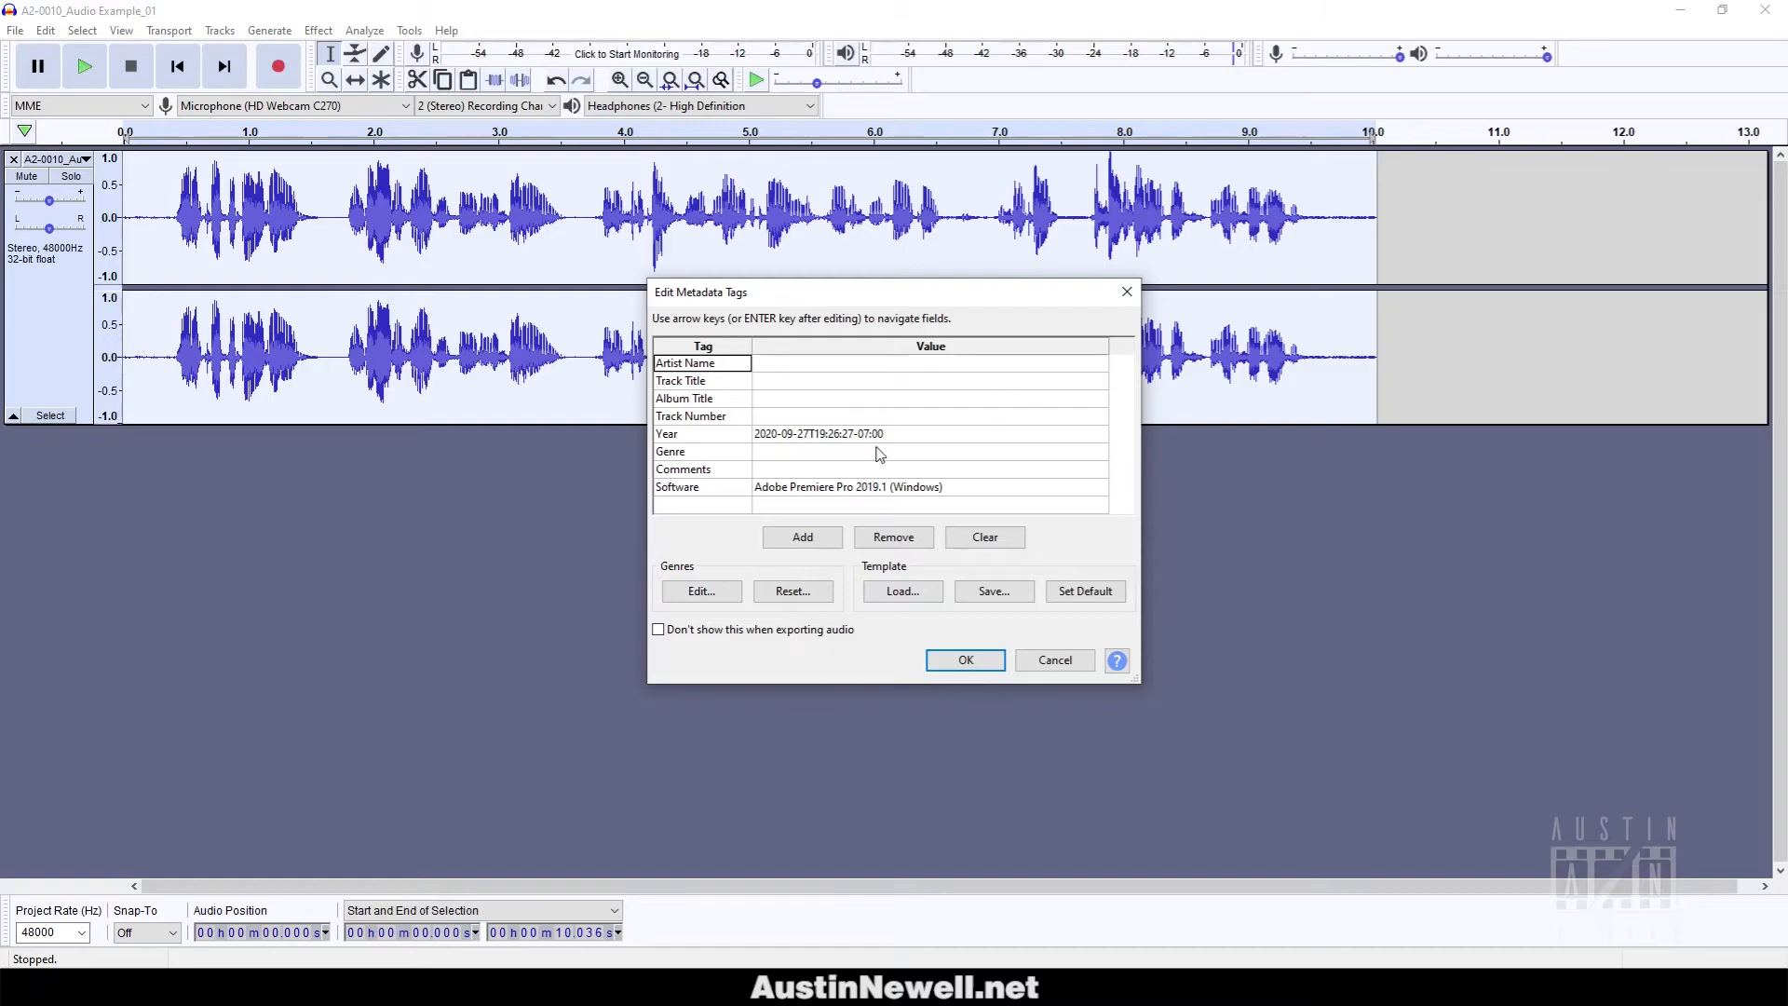
{"action": "left_click", "coordinate": [968, 661]}
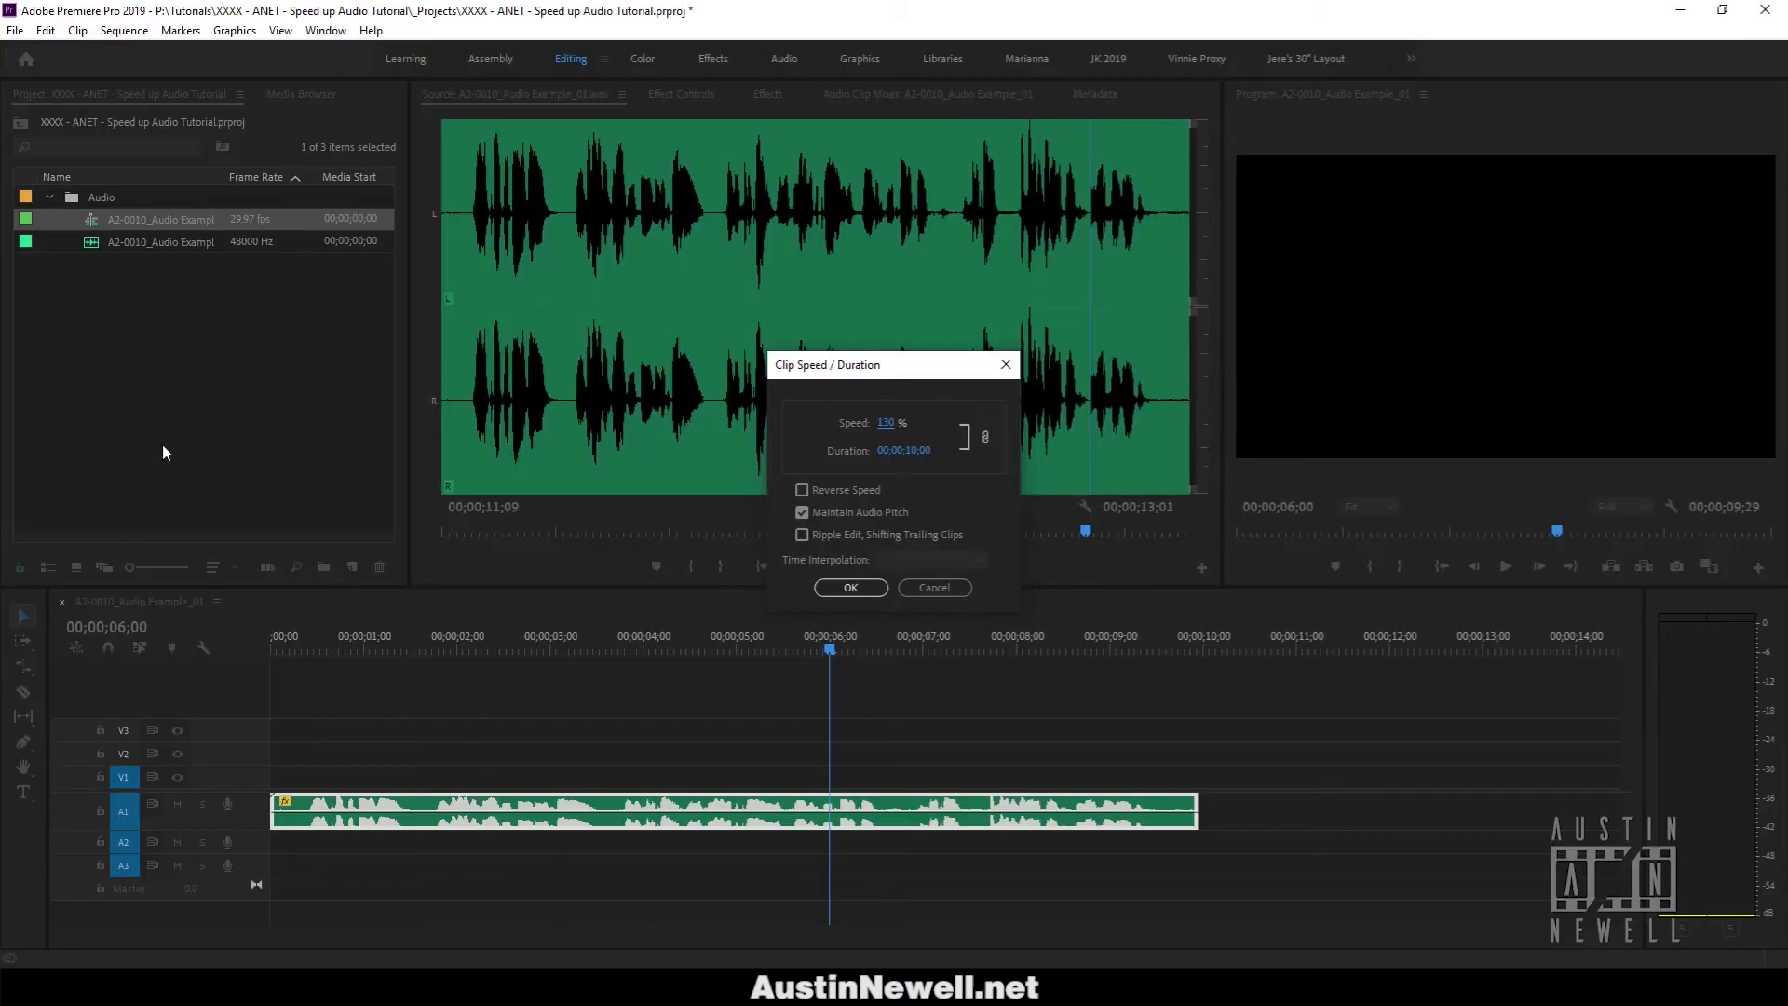
Cancel Clip Speed/Duration and import 'A2-0010_Audio Example_01_From Audacity.wav' into the Premiere project.
{"action": "left_click", "coordinate": [959, 586]}
{"action": "left_click", "coordinate": [134, 317]}
{"action": "double_click", "coordinate": [135, 321]}
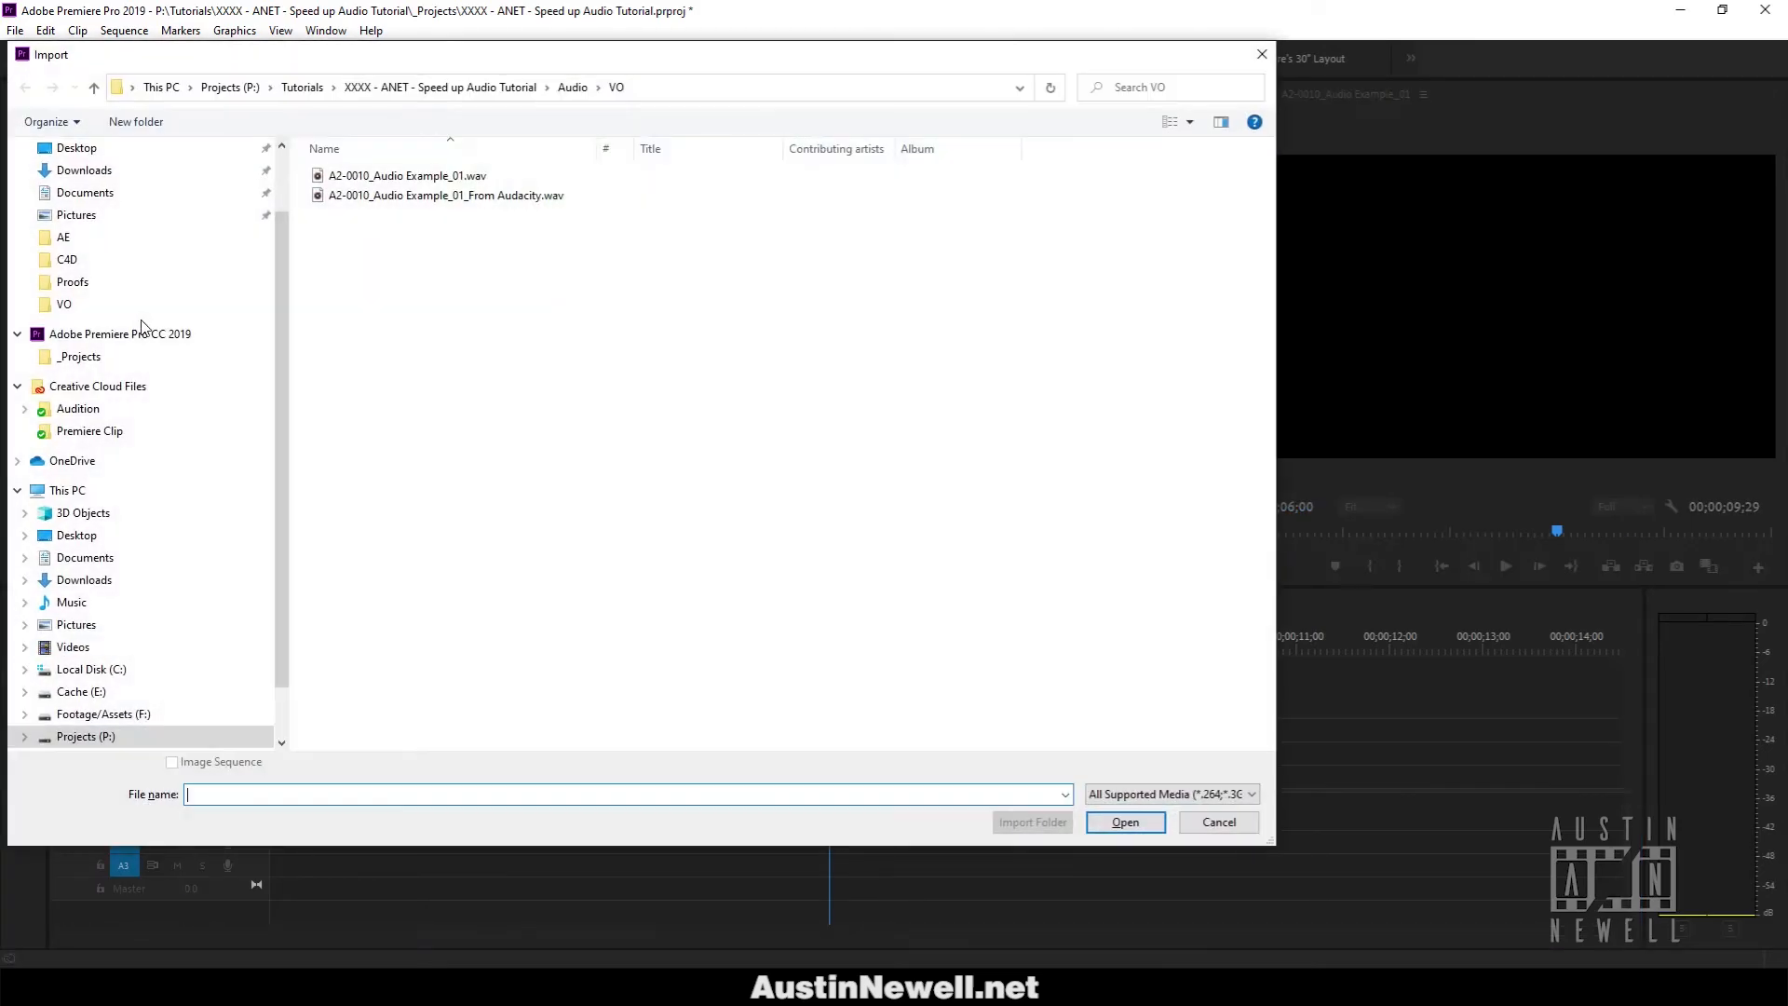
{"action": "left_click", "coordinate": [512, 199]}
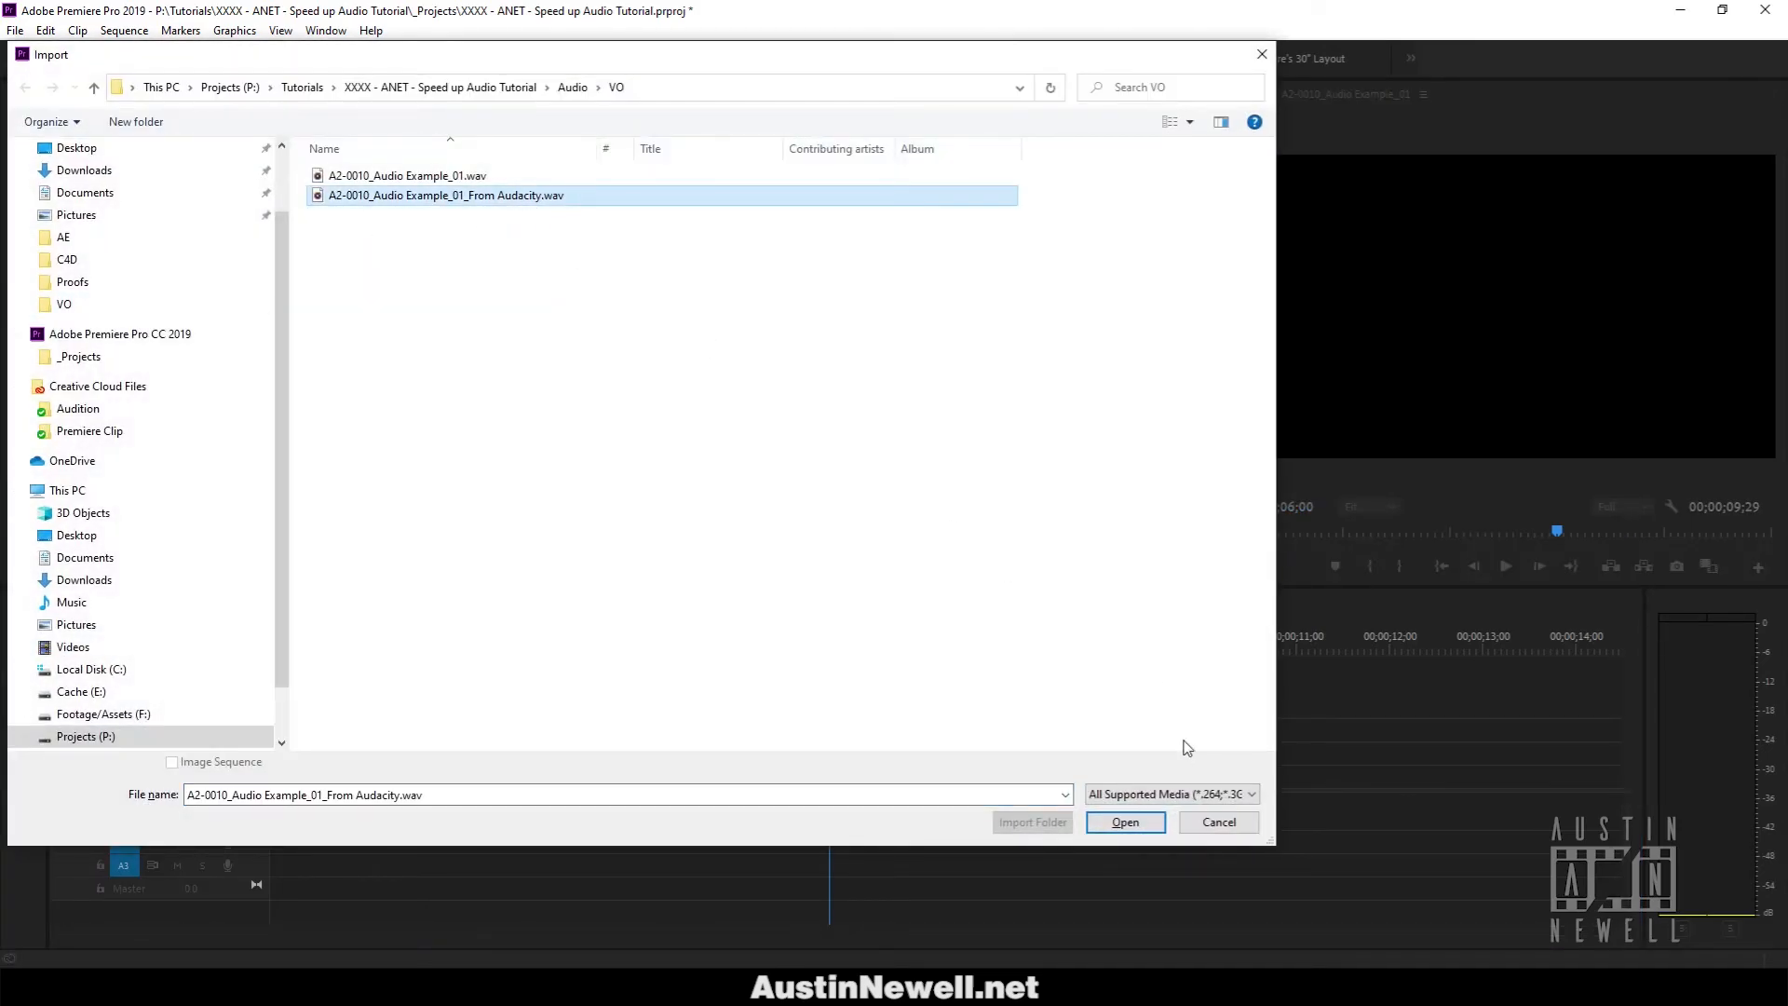
{"action": "left_click", "coordinate": [1125, 822]}
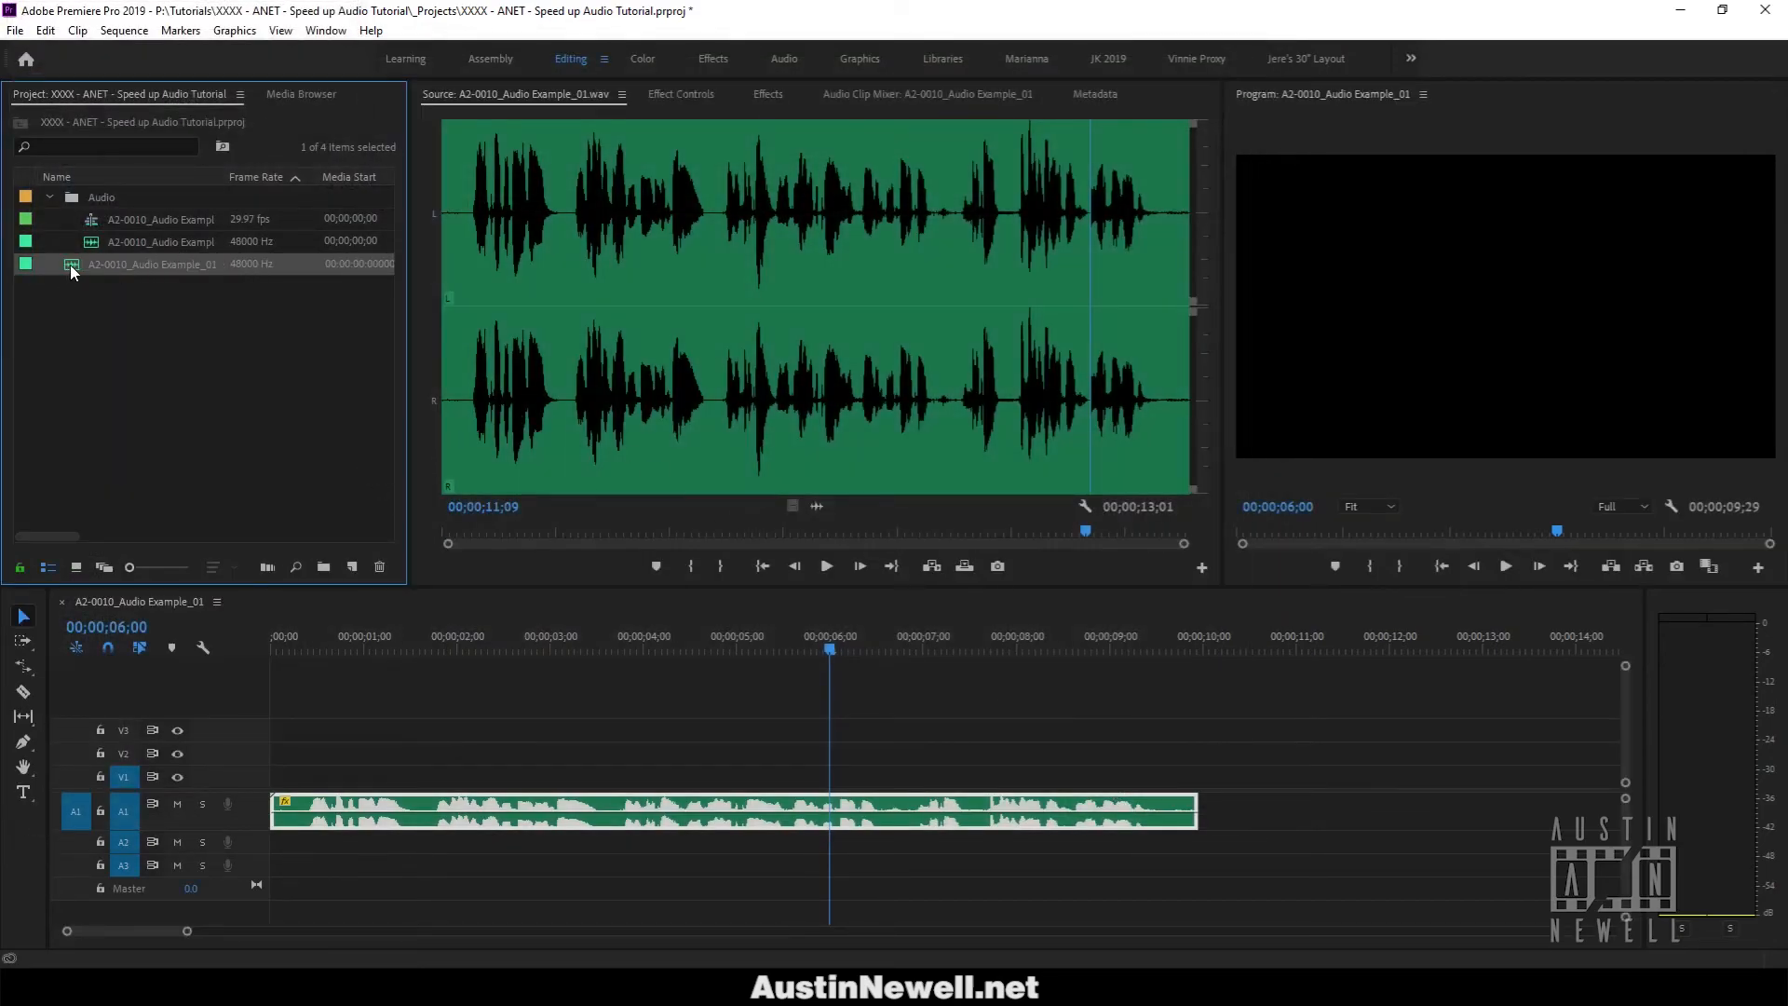
Drop the From Audacity clip on A2 at 00;00;00;00, expand A2, solo A1, and rewind.
{"action": "left_click_drag", "start_coordinate": [73, 268], "coordinate": [264, 840]}
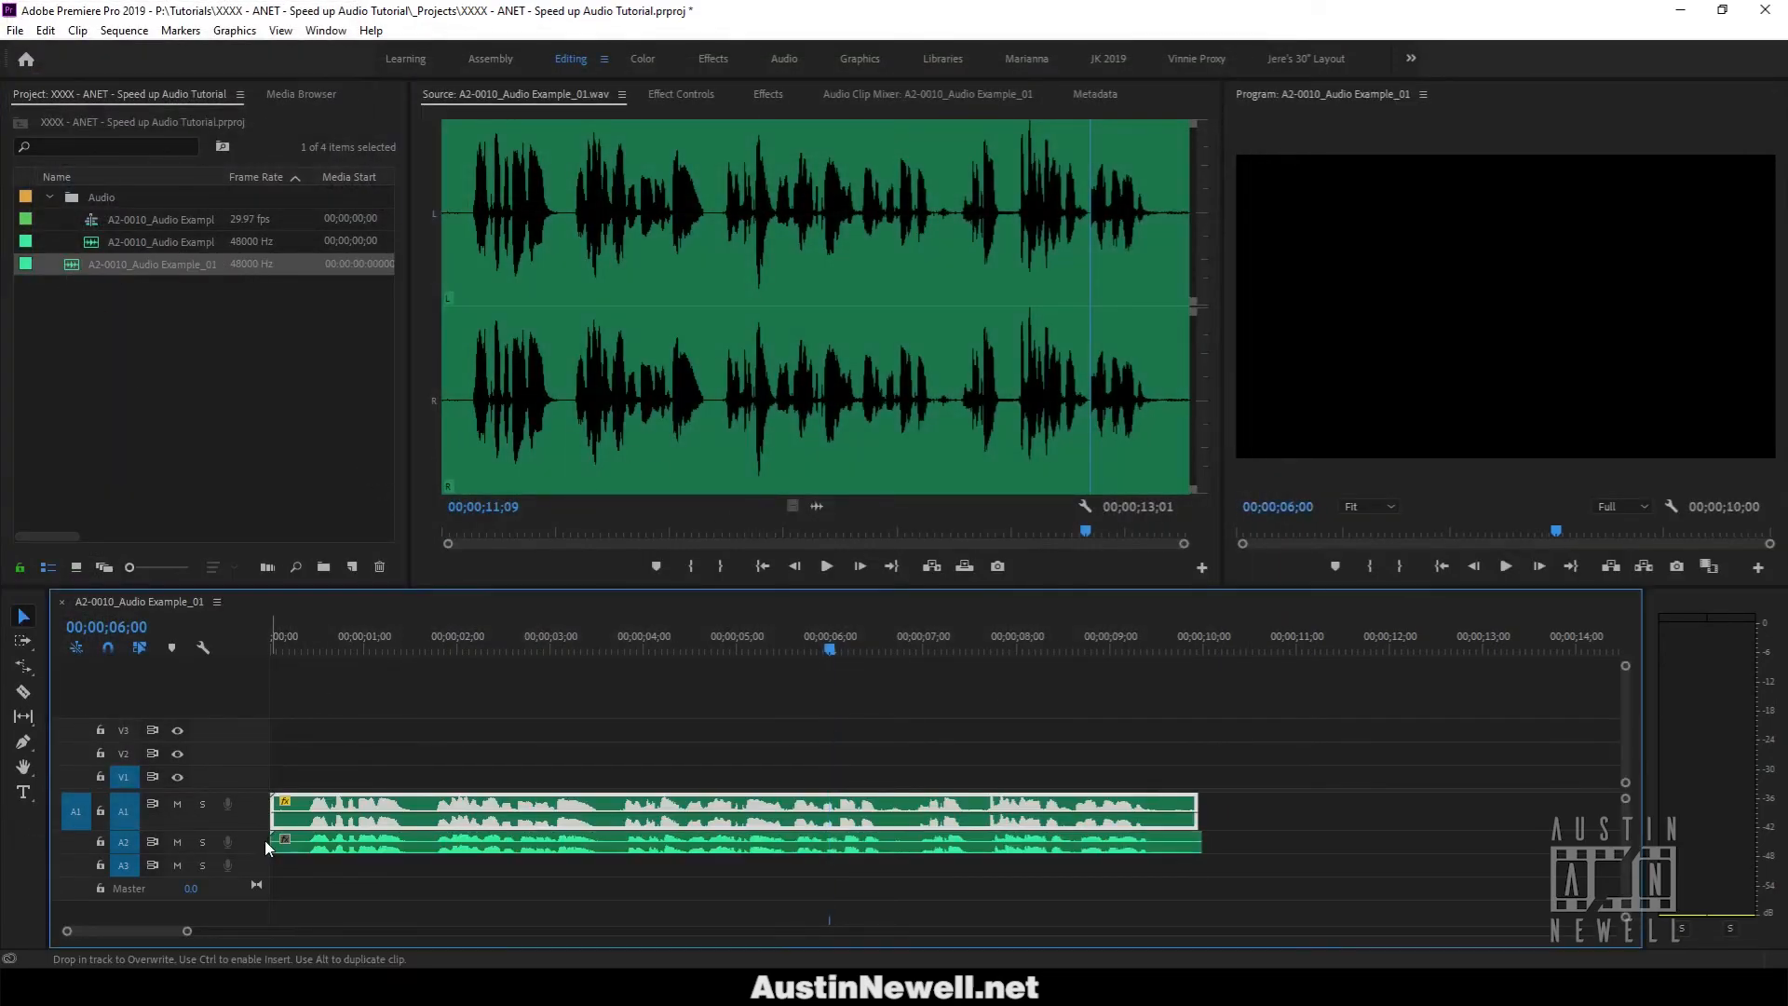
{"action": "double_click", "coordinate": [262, 836]}
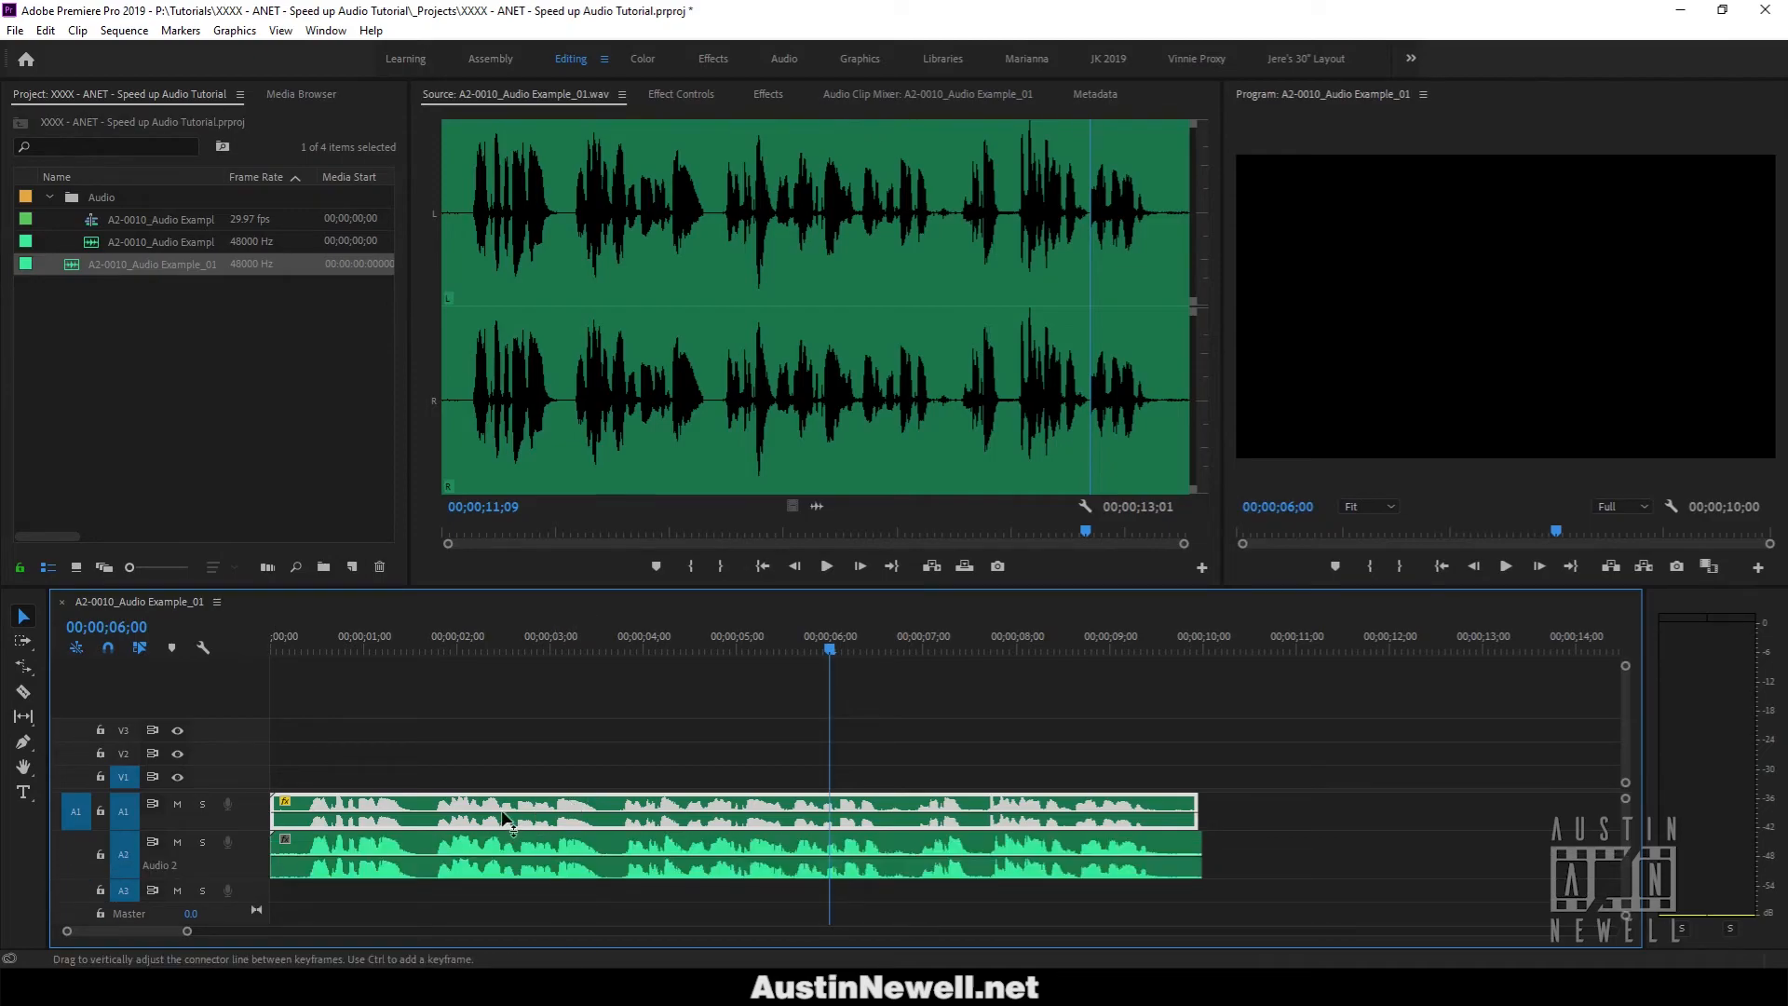
{"action": "left_click", "coordinate": [206, 804]}
{"action": "left_click_drag", "start_coordinate": [287, 644], "coordinate": [239, 641]}
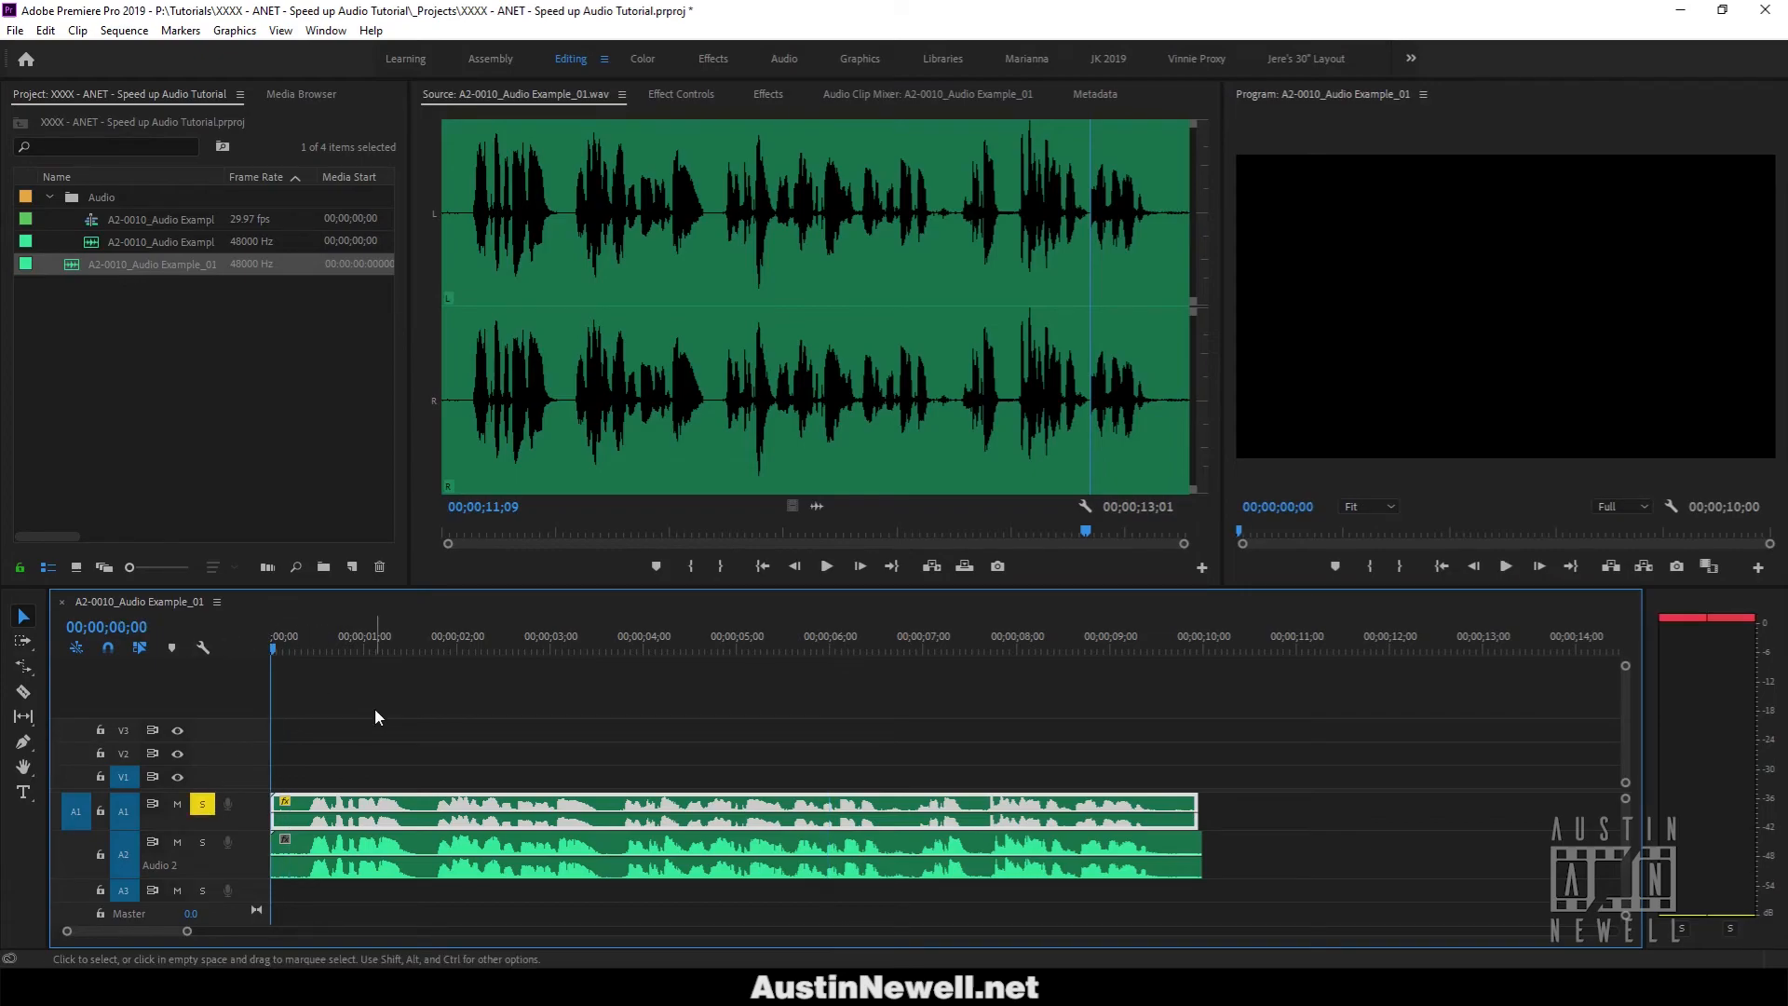
Play the original voice-over with A1 soloed, then return the playhead to the start.
{"action": "key", "text": "space"}
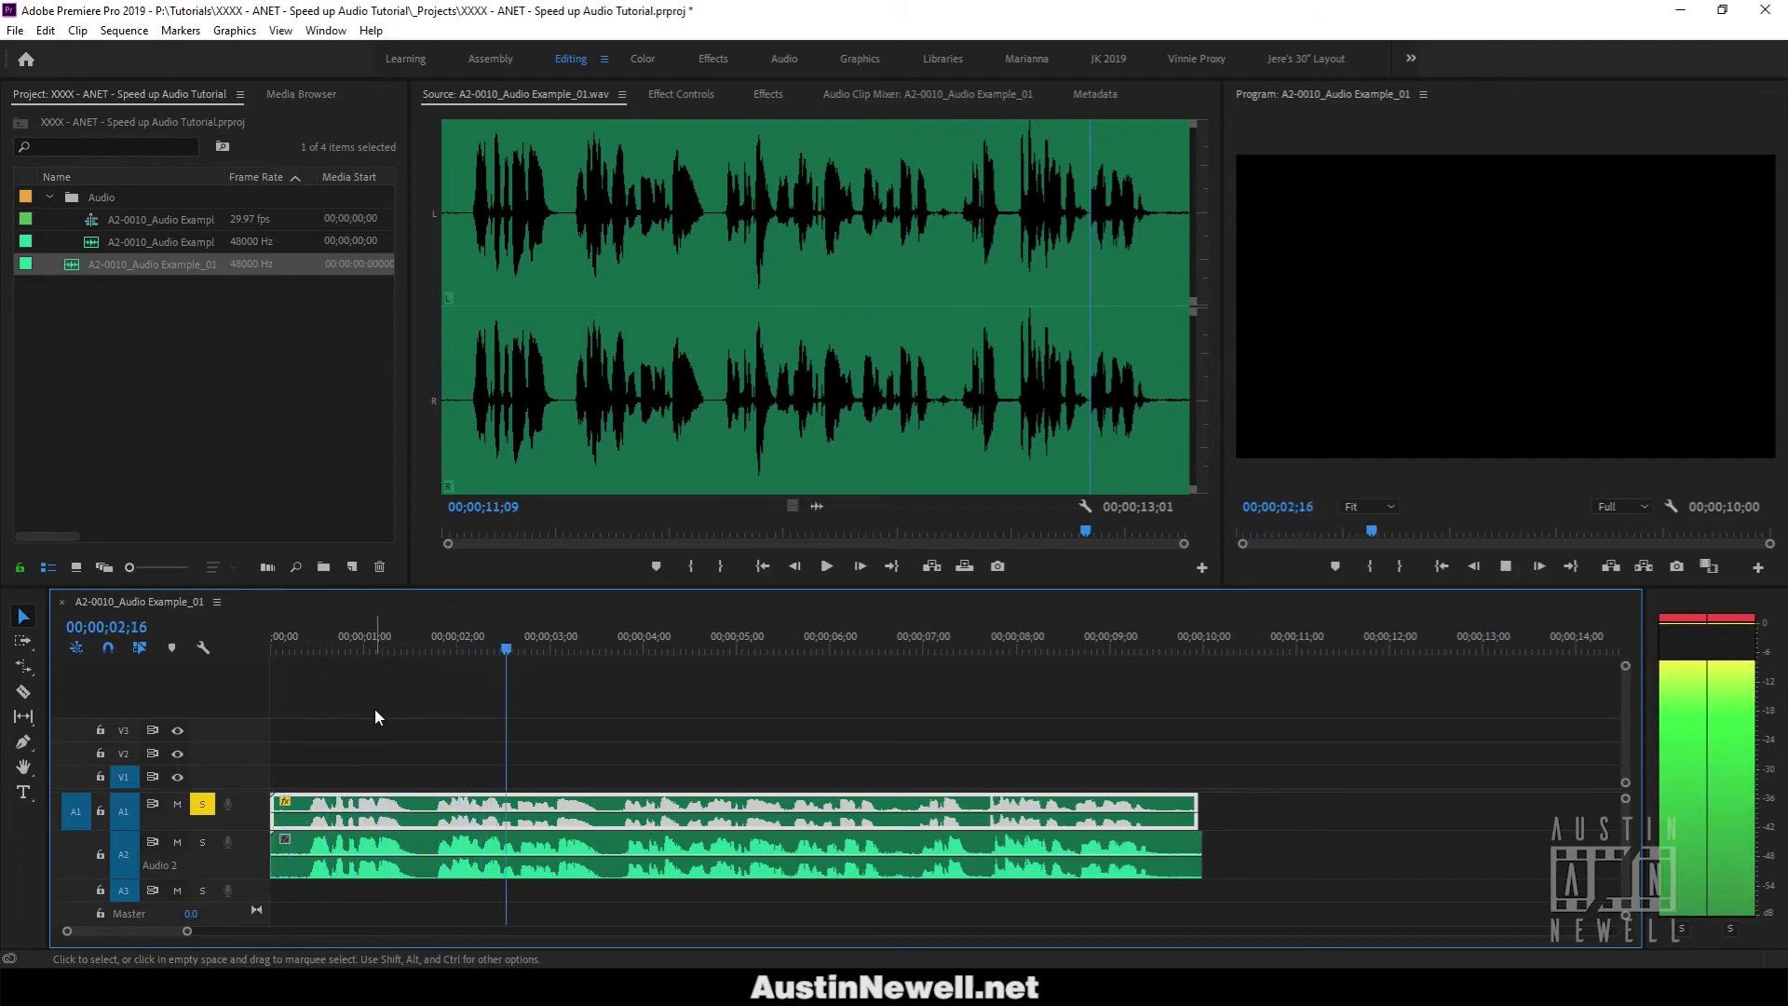
{"action": "key", "text": "space"}
{"action": "left_click_drag", "start_coordinate": [294, 639], "coordinate": [220, 702]}
Move the solo from A1 to A2 and play the Audacity-processed voice-over.
{"action": "left_click", "coordinate": [204, 808]}
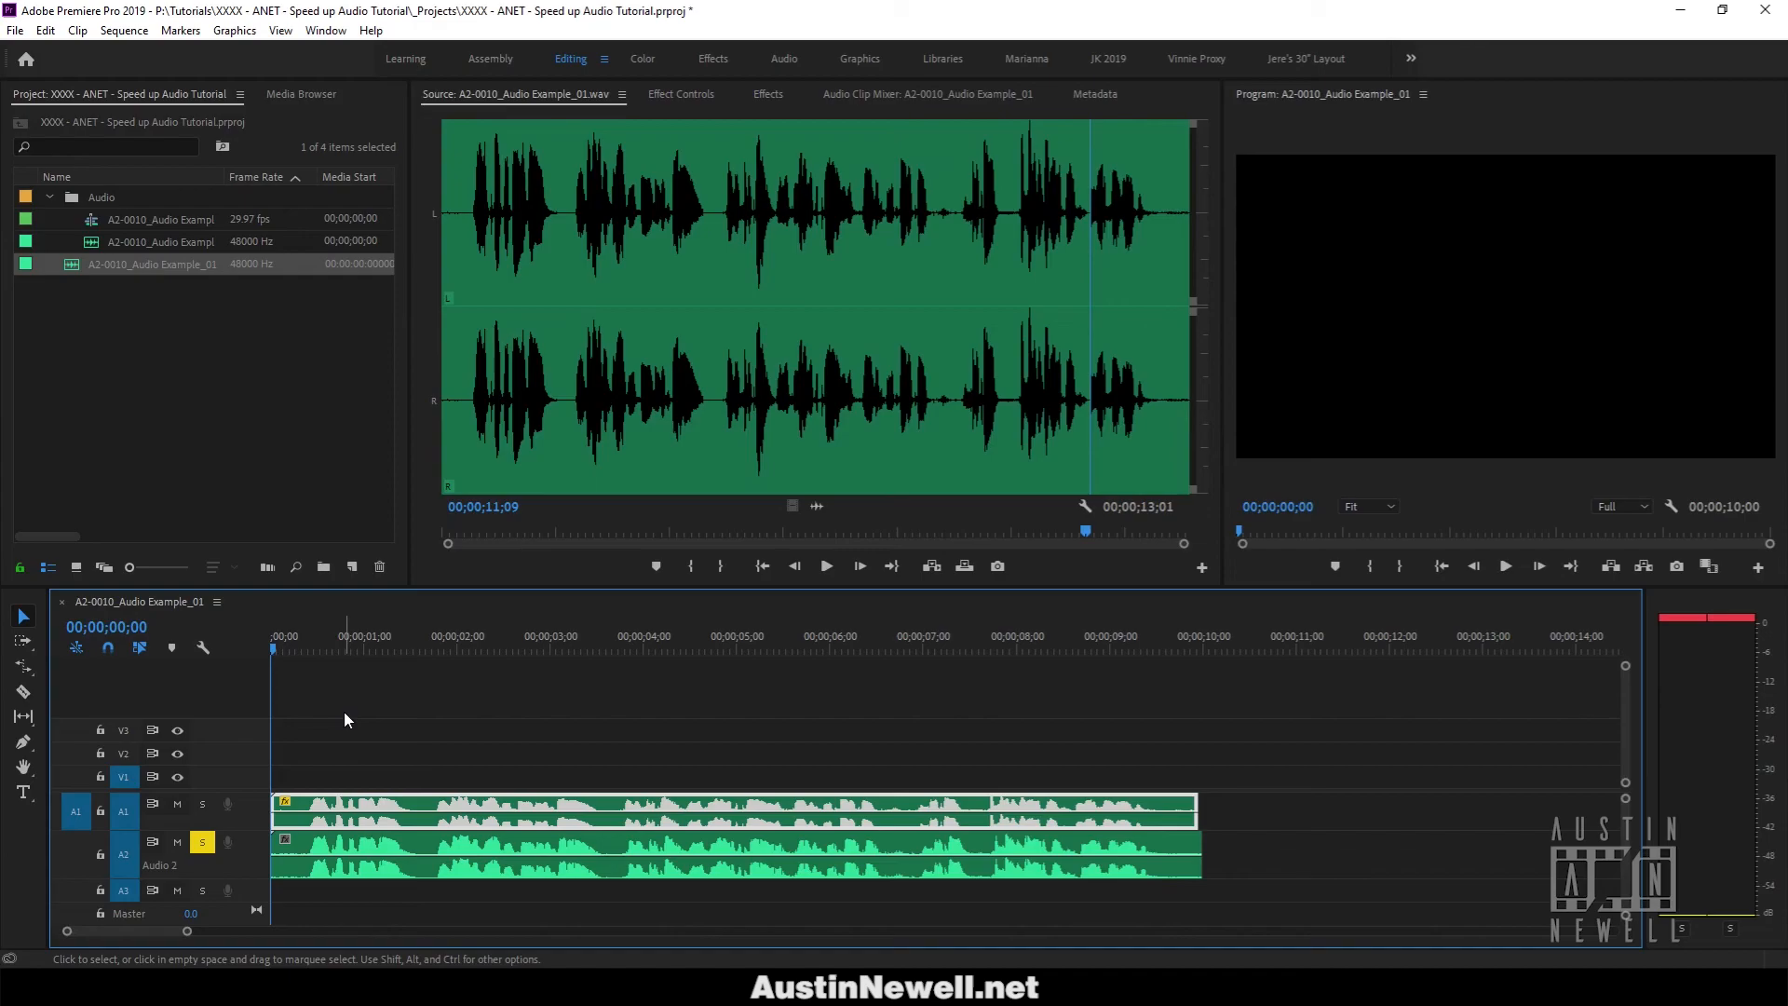
{"action": "key", "text": "space"}
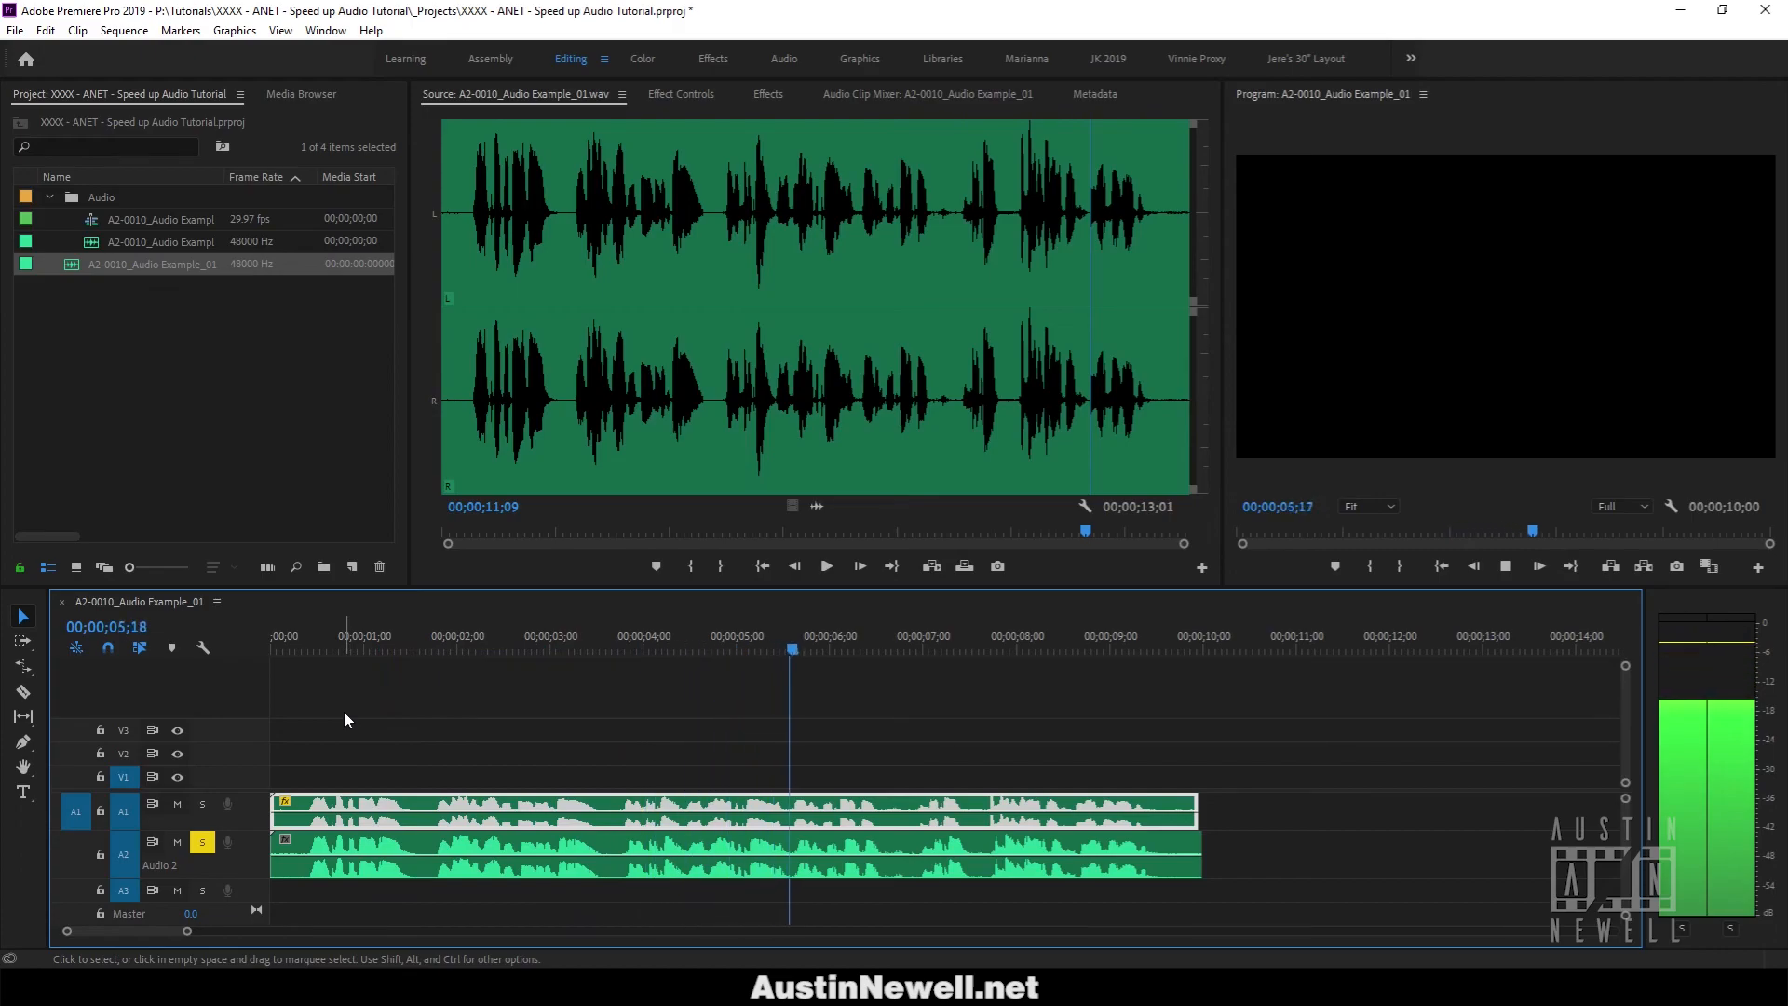
{"action": "key", "text": "space"}
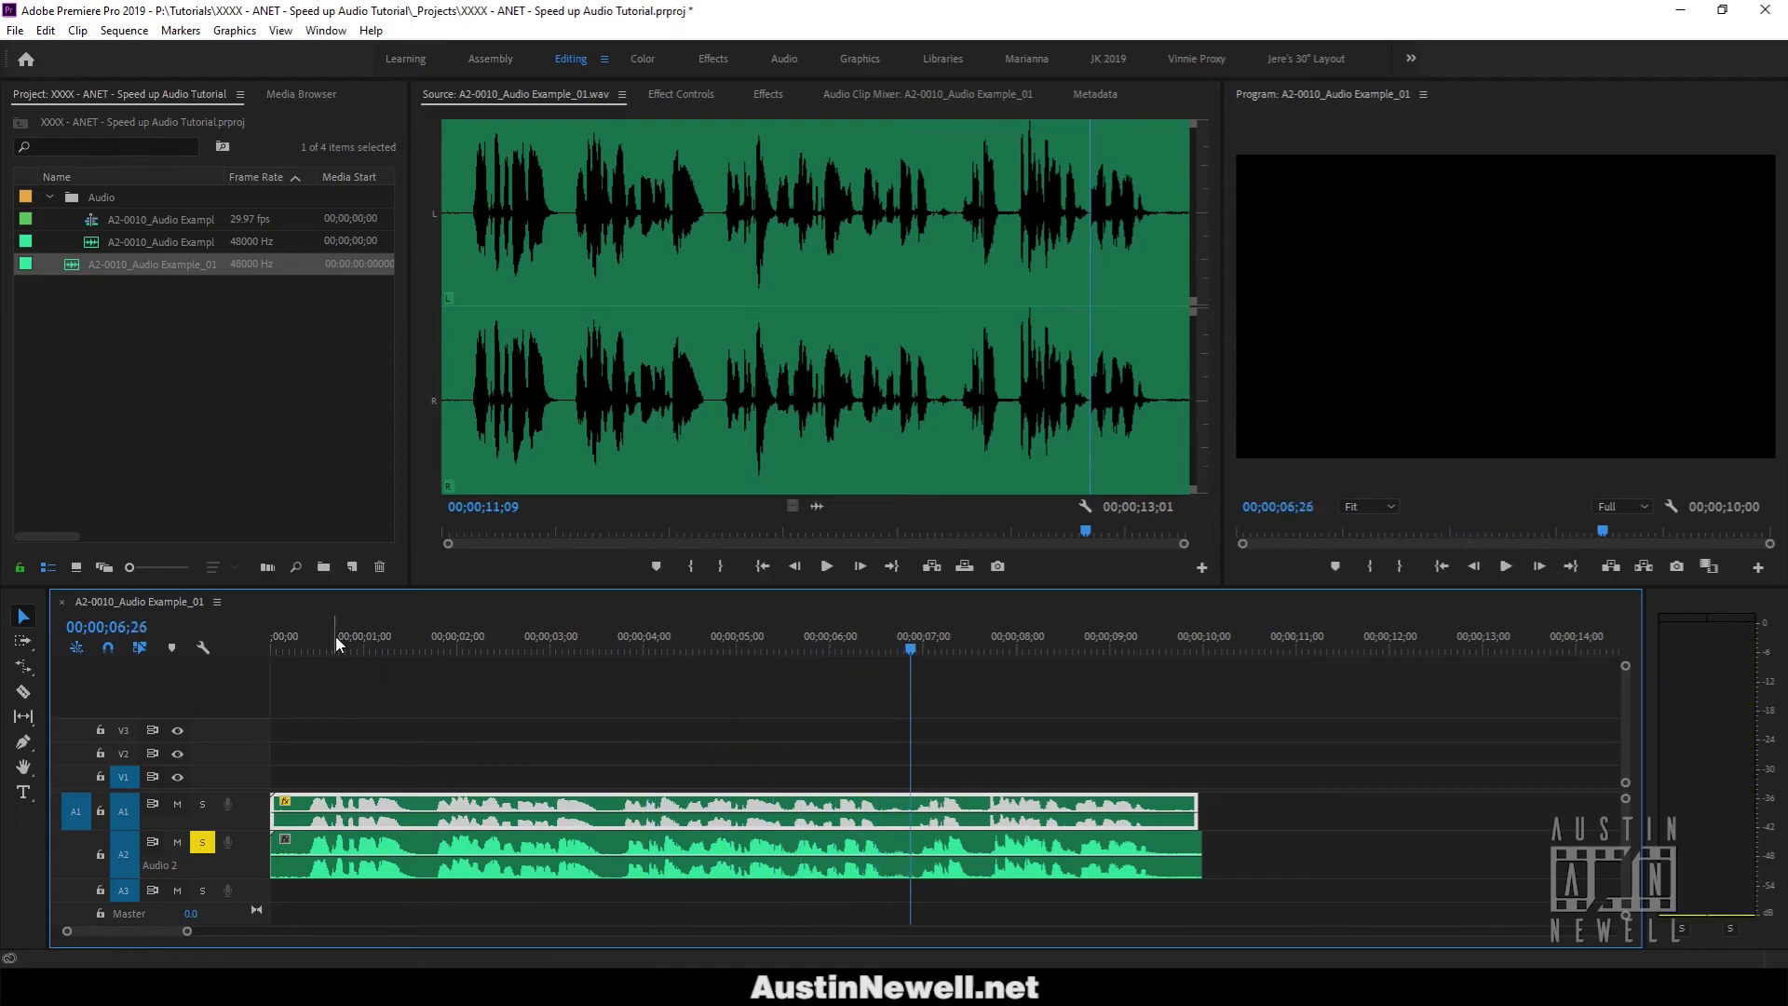